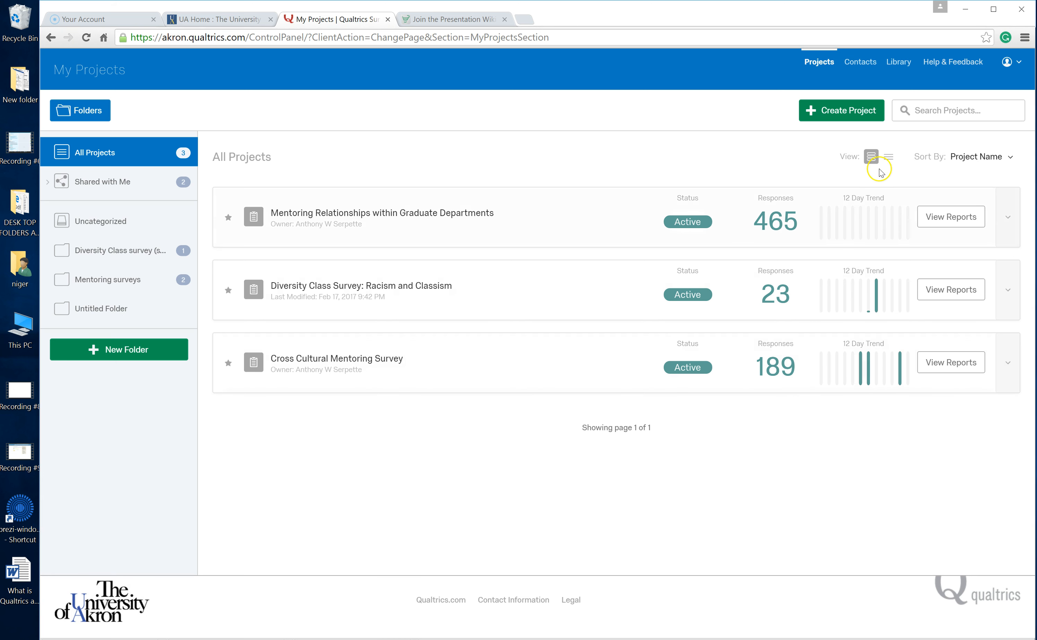
Open the account settings and view the account usage page with the brand administrator's contact details.
left_click(1018, 64)
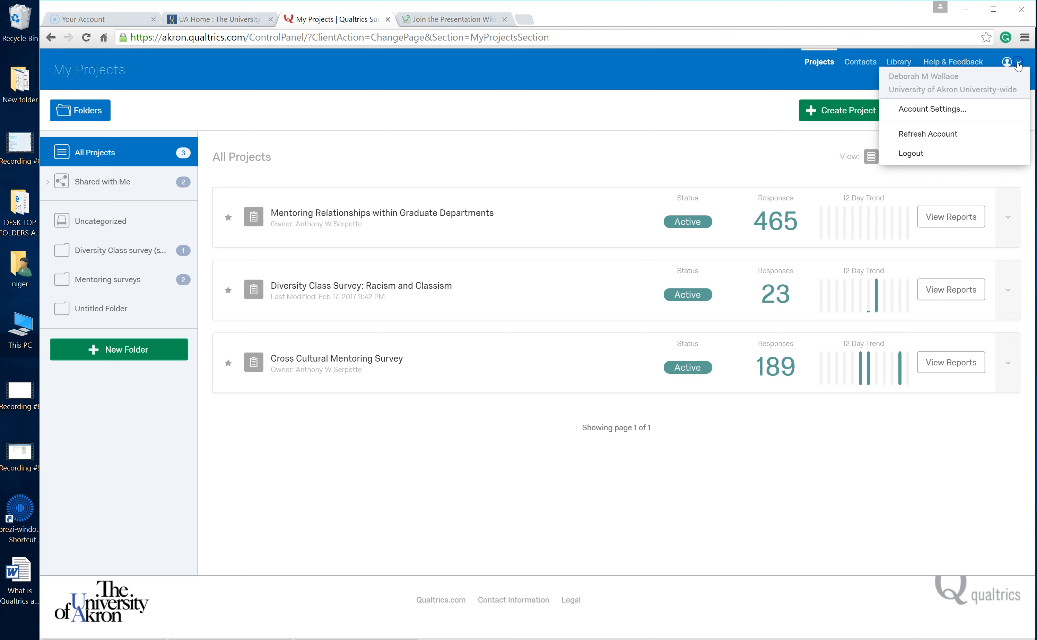
left_click(963, 109)
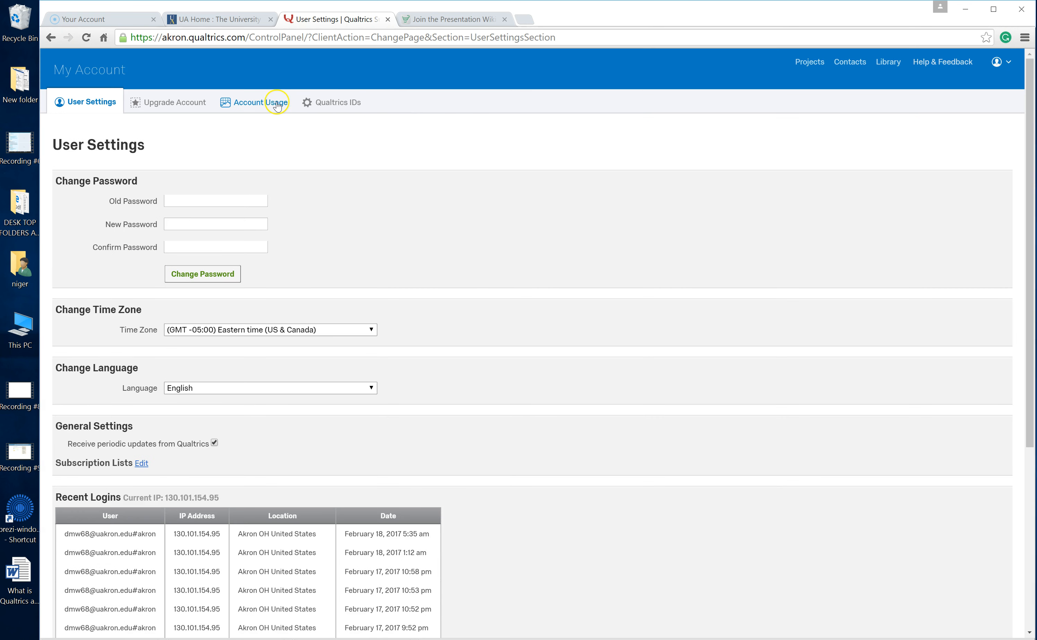
left_click(277, 103)
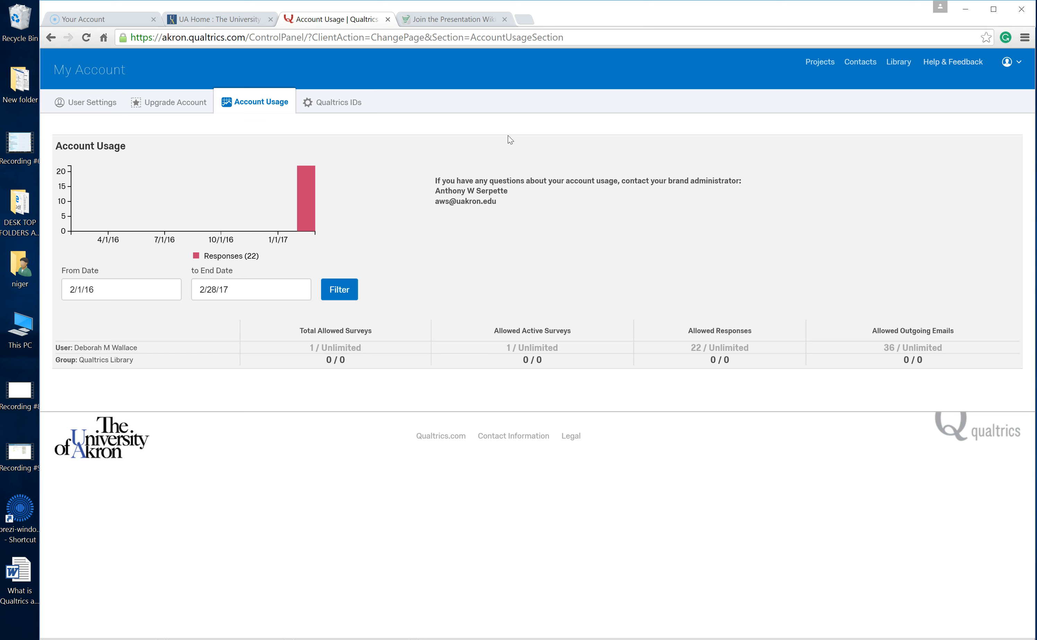
left_click_drag(422, 180, 512, 202)
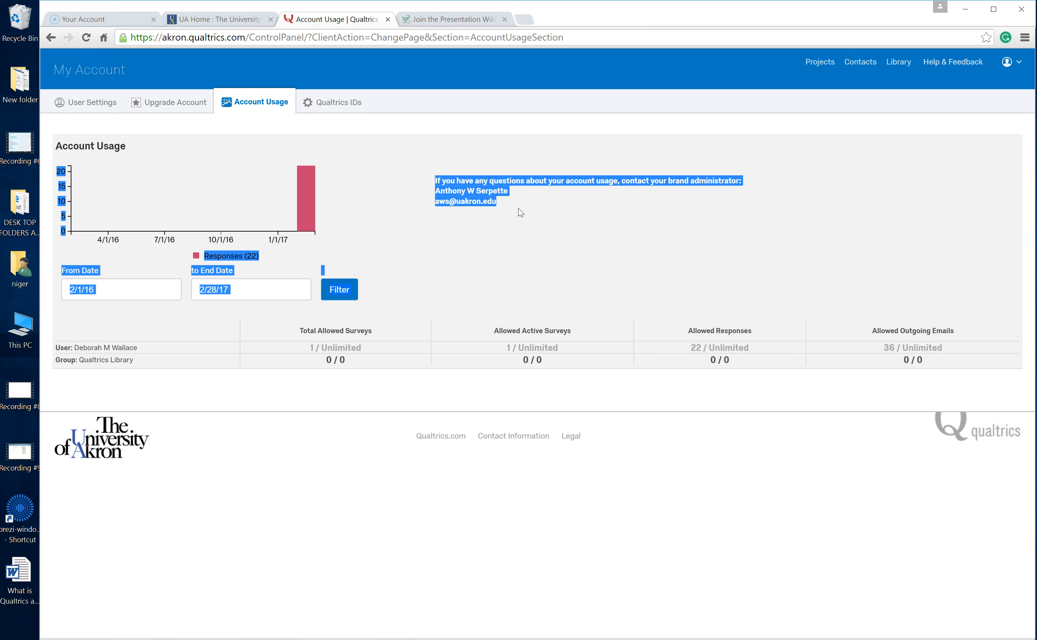
left_click(518, 209)
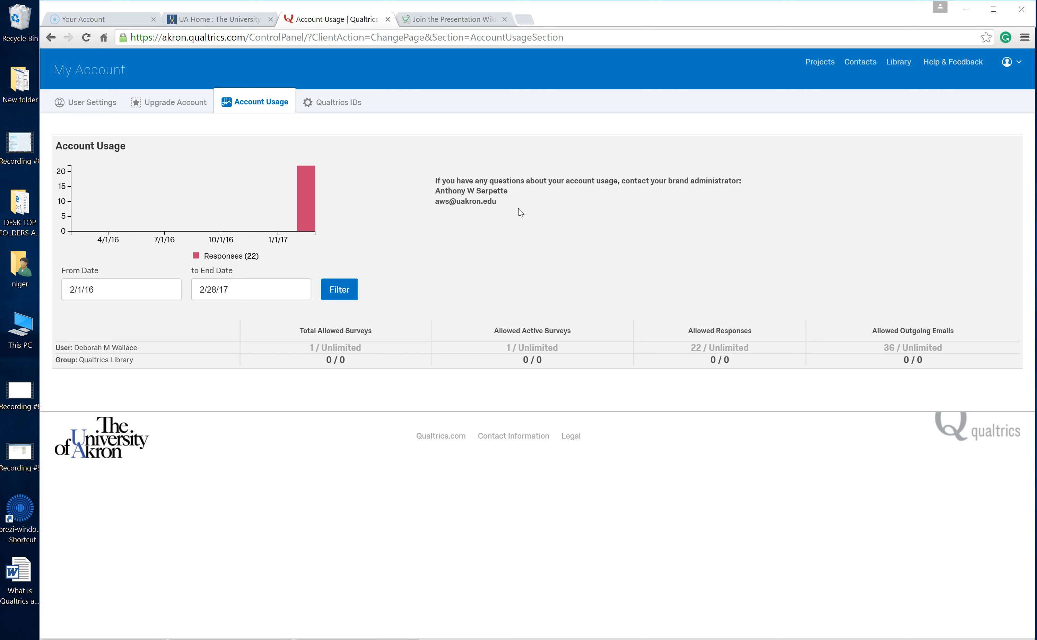
Return to the projects overview and browse the Diversity Class survey, Mentoring surveys and Shared with Me folders.
left_click(830, 66)
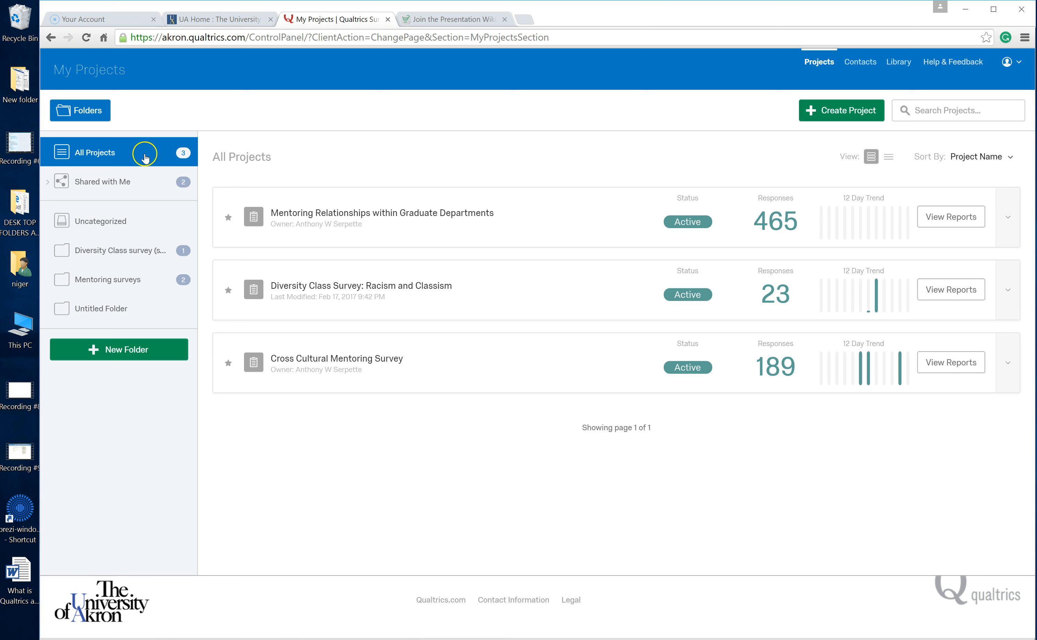
left_click(92, 112)
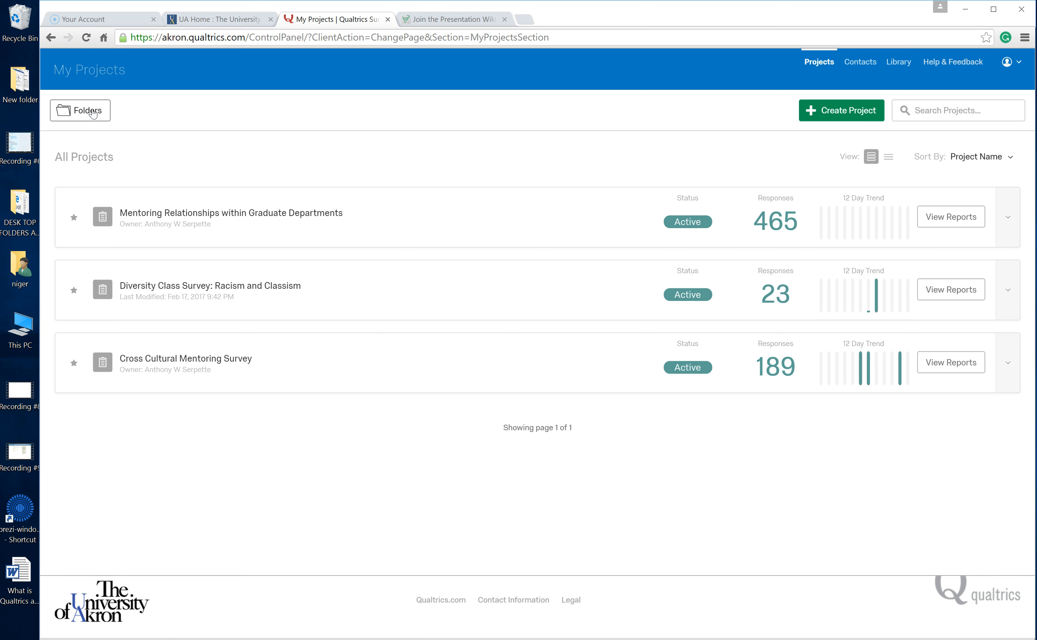
left_click(93, 114)
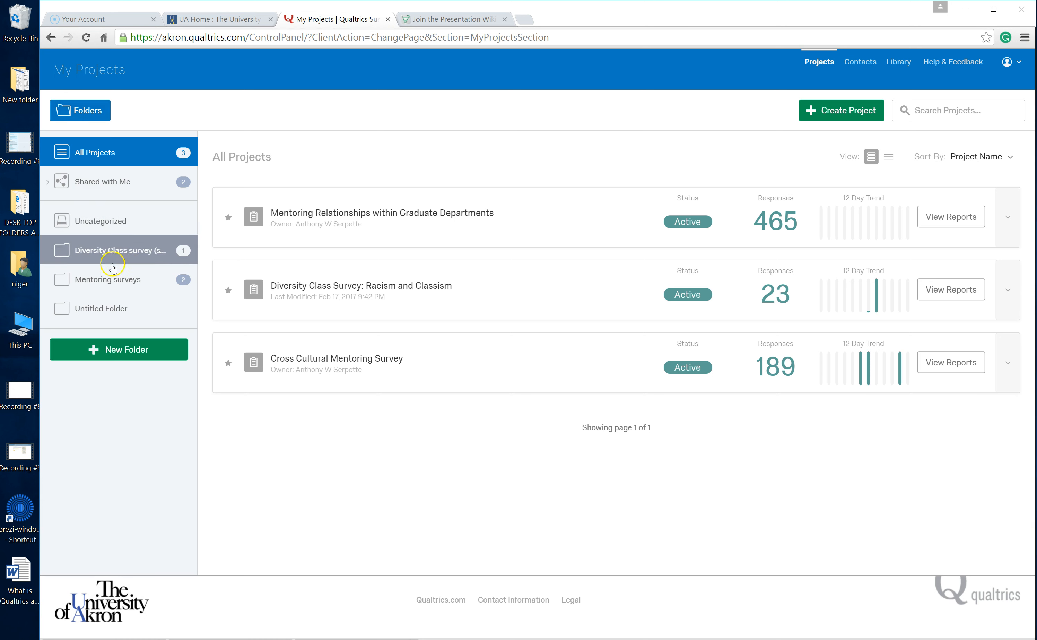
left_click(127, 225)
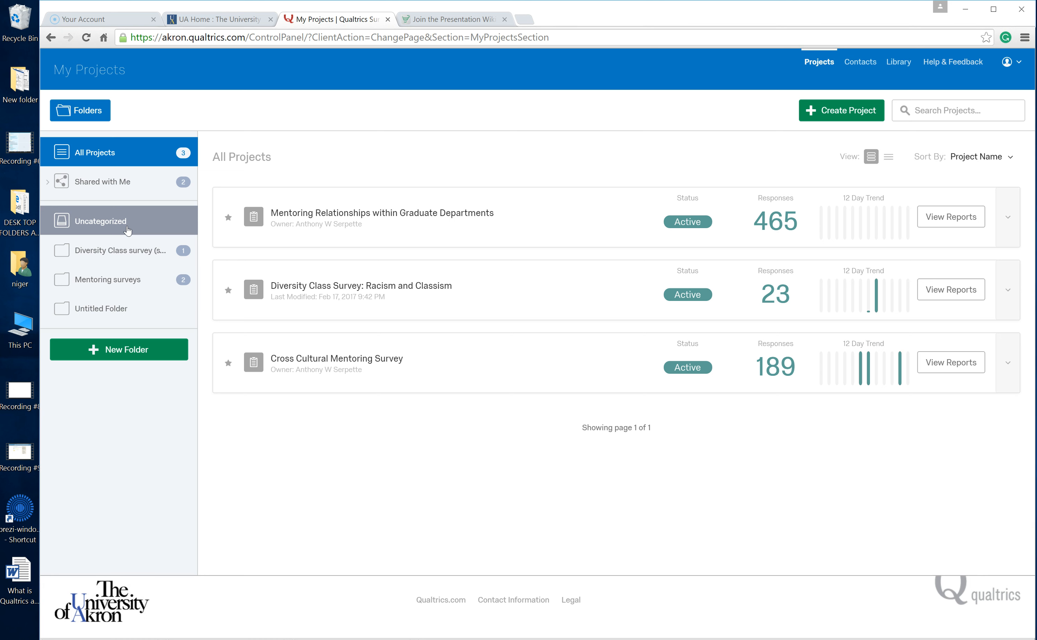
left_click(119, 248)
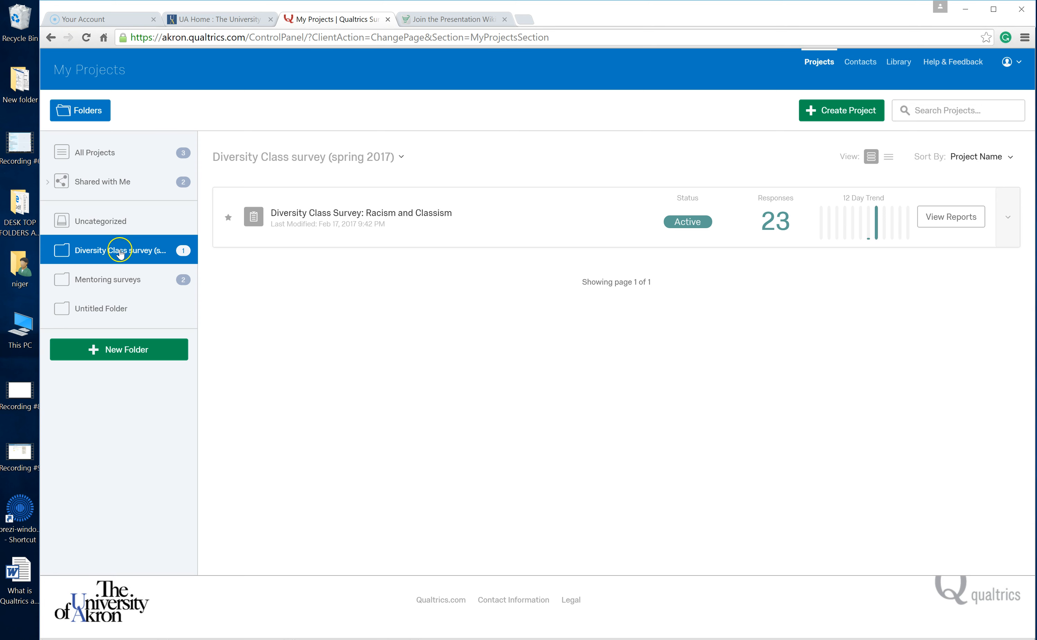
left_click(115, 279)
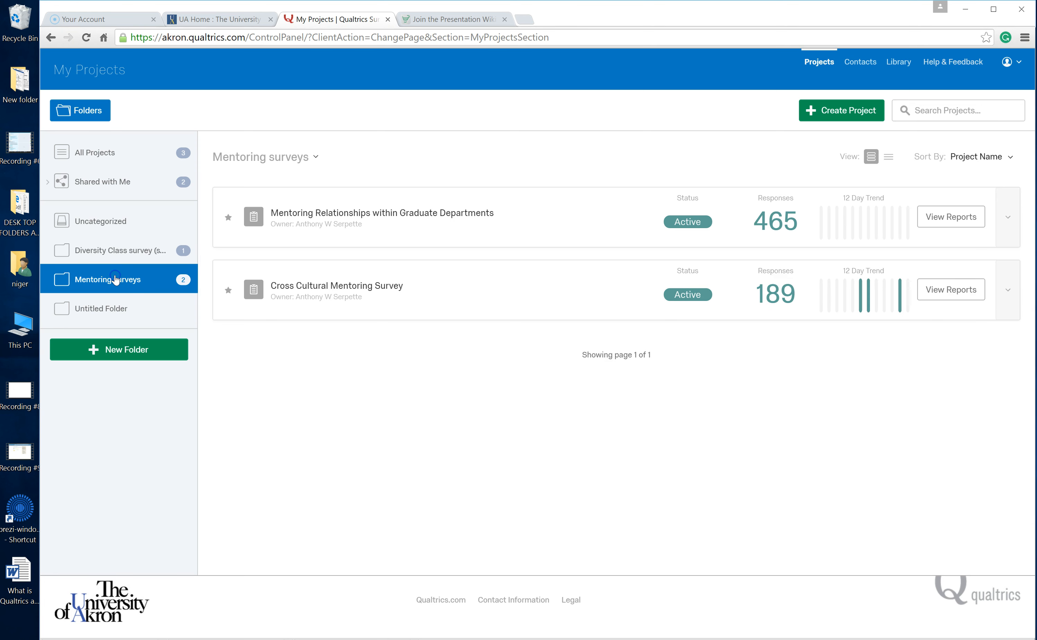
left_click(112, 184)
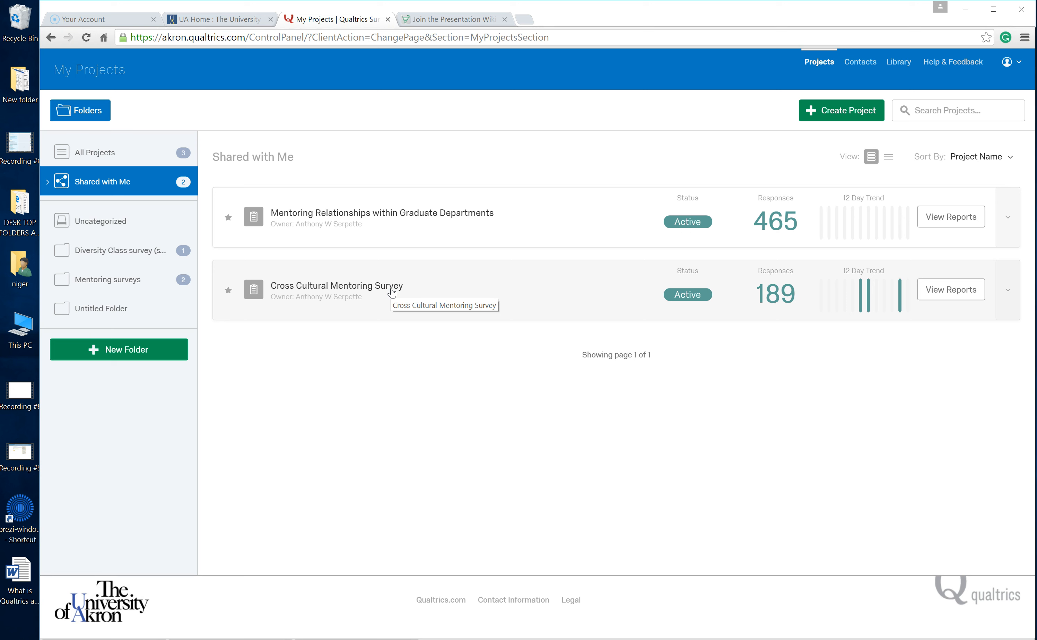
Add two new project folders with the default name.
left_click(139, 352)
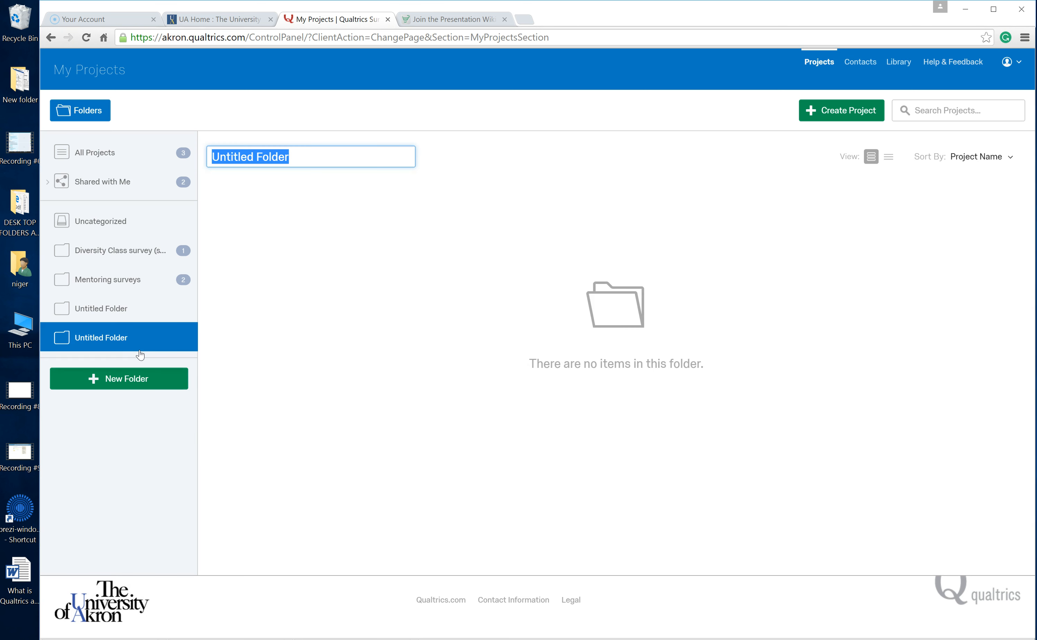
left_click(137, 380)
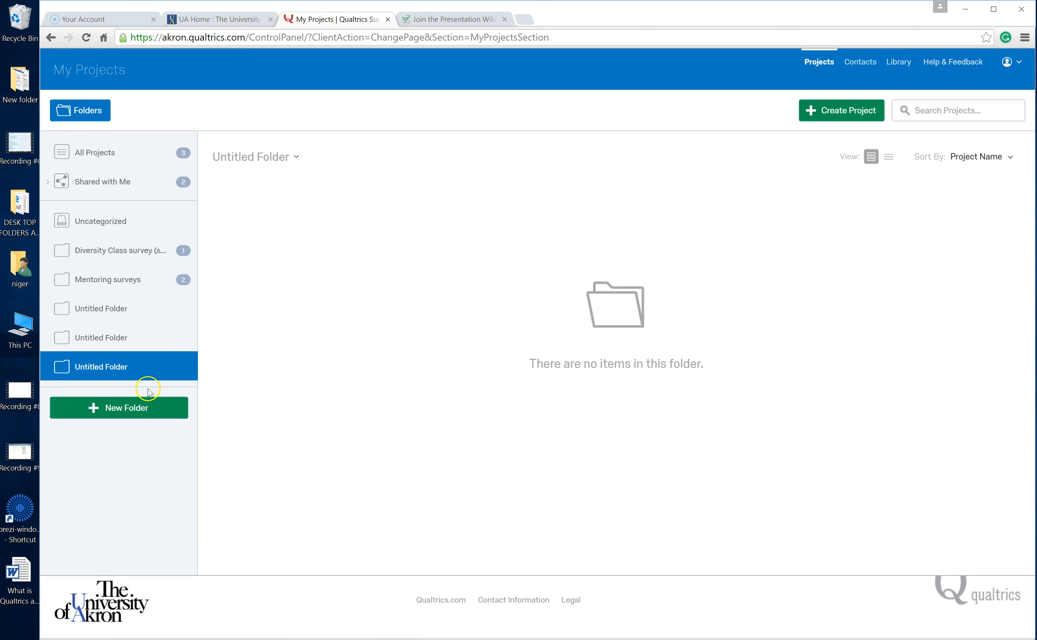
left_click(288, 163)
Delete two of the untitled project folders.
left_click(132, 307)
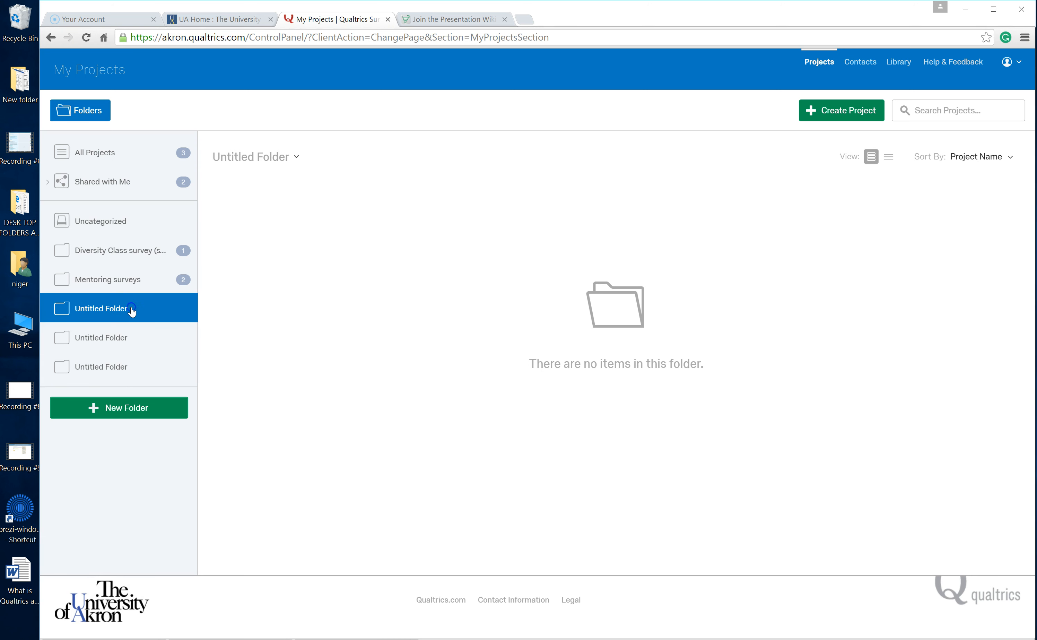
left_click(304, 160)
left_click(319, 218)
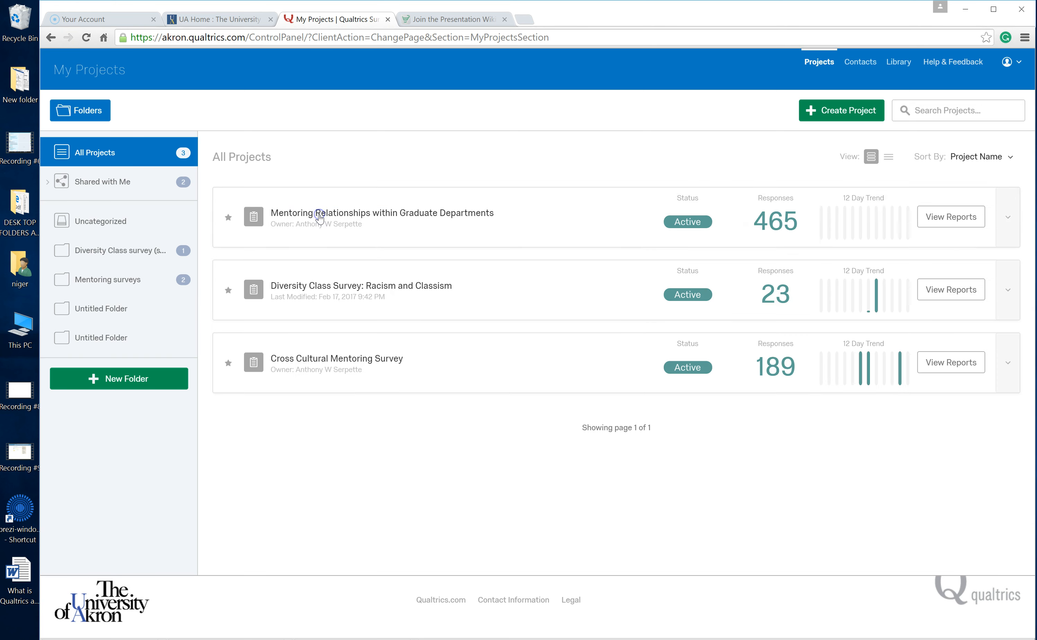
left_click(127, 315)
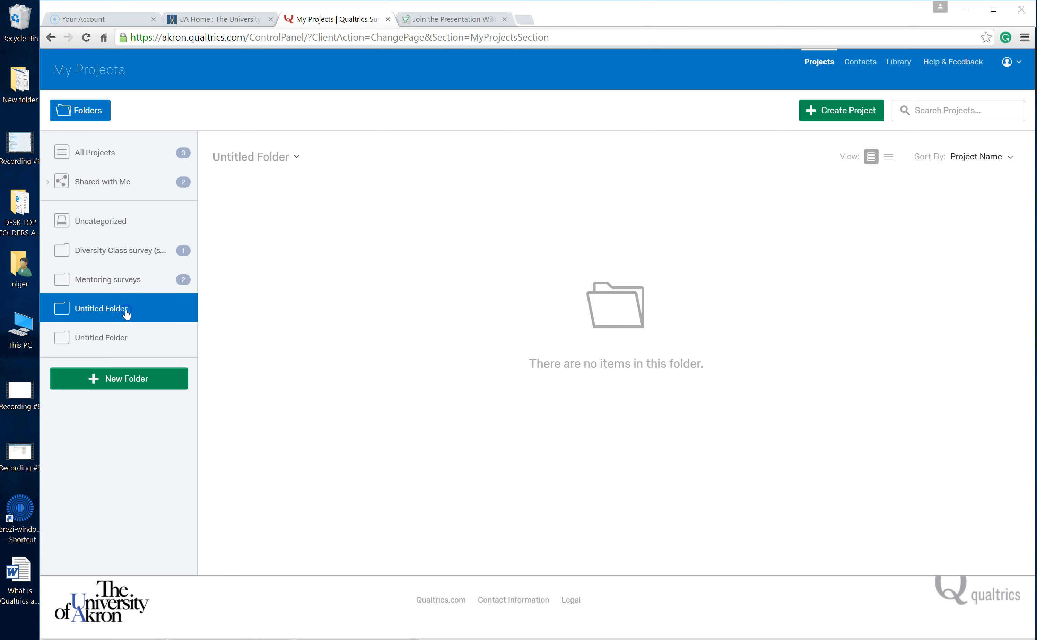
left_click(296, 157)
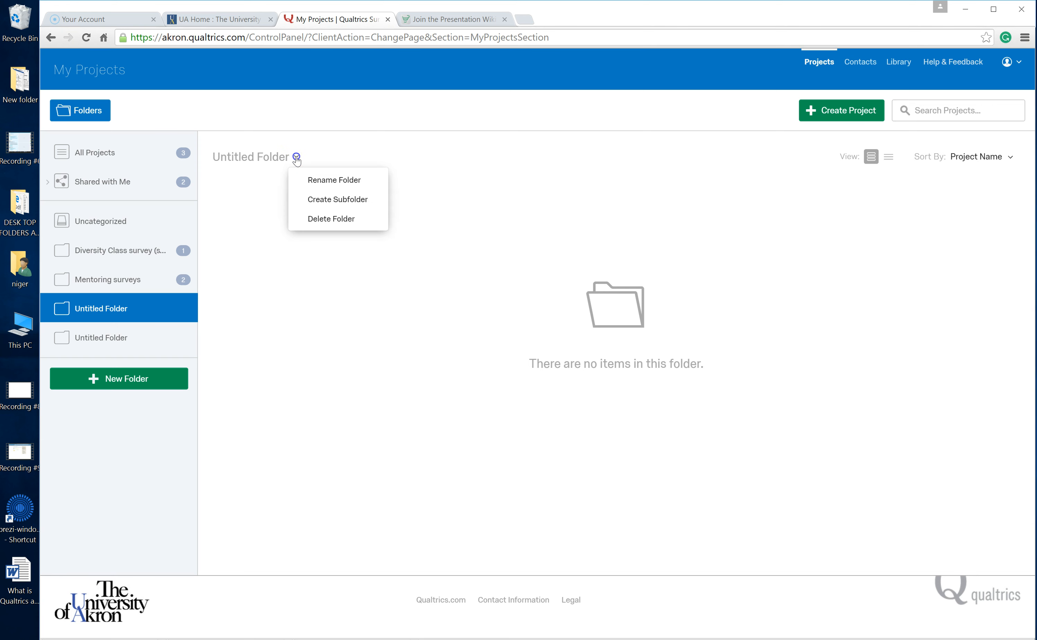
left_click(313, 219)
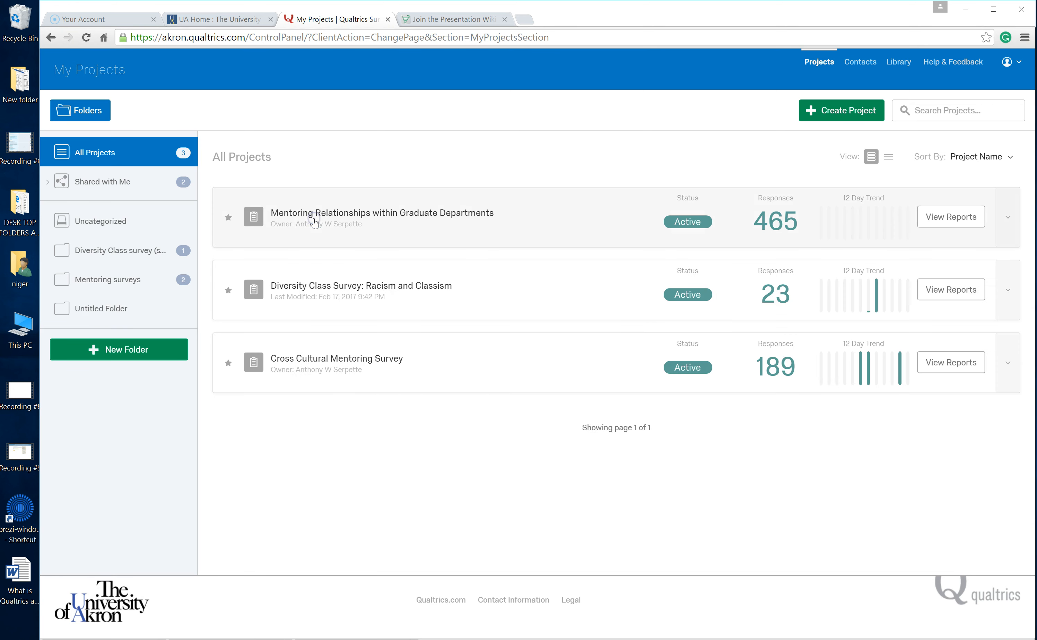
Rename the remaining untitled folder to "Online survey Usage".
left_click(102, 307)
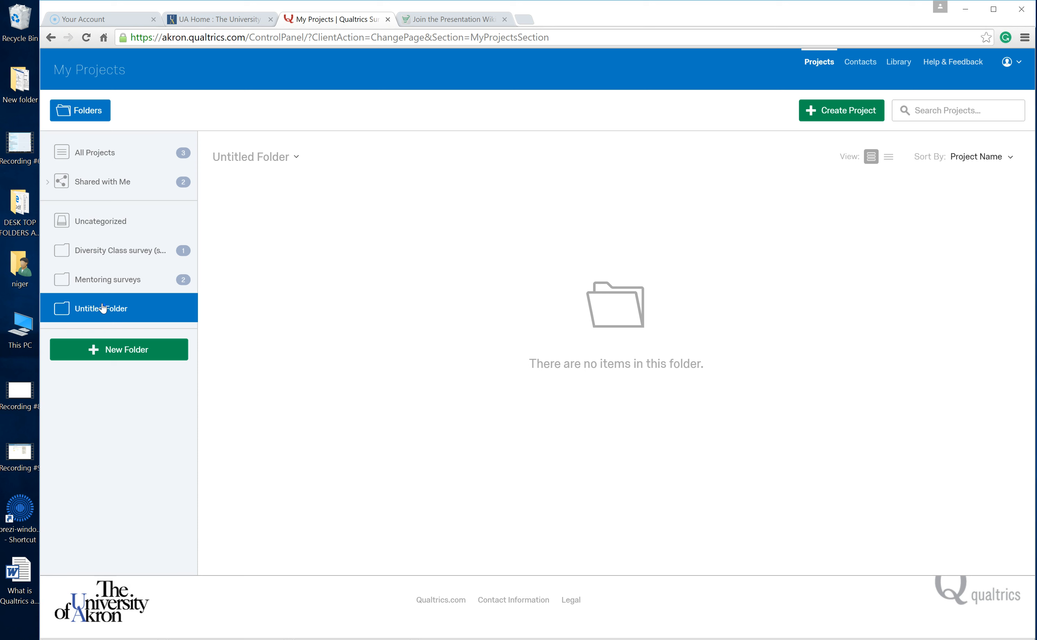
left_click(283, 160)
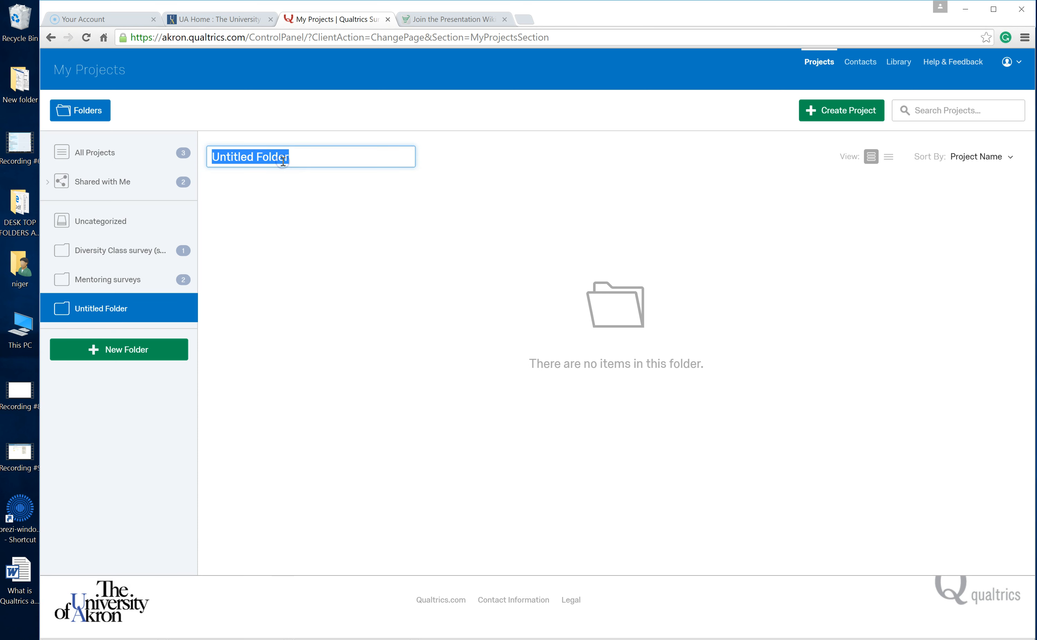
left_click(210, 244)
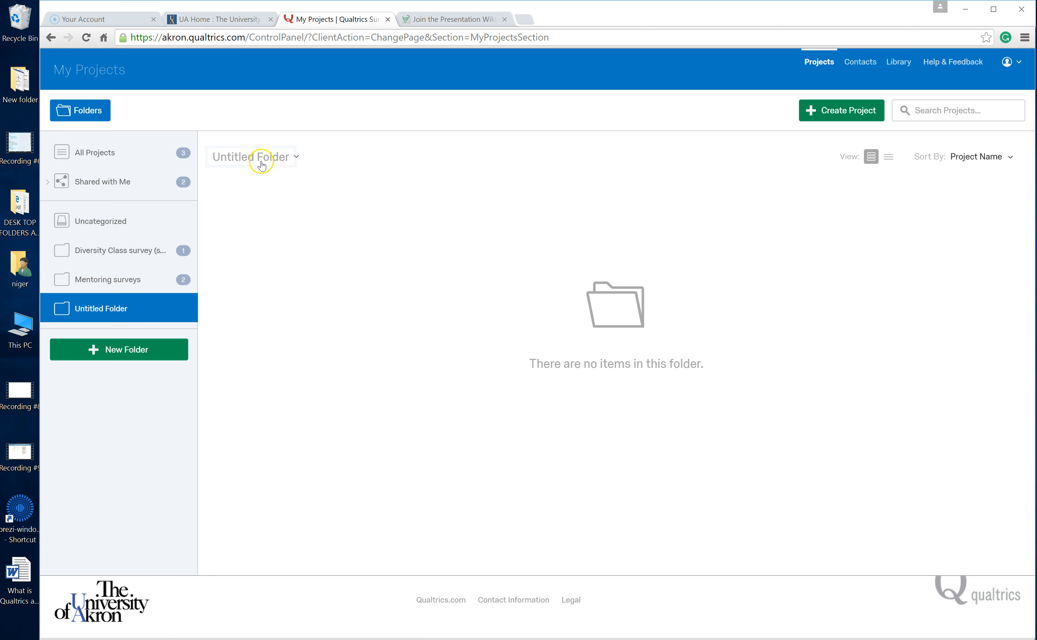
left_click(262, 165)
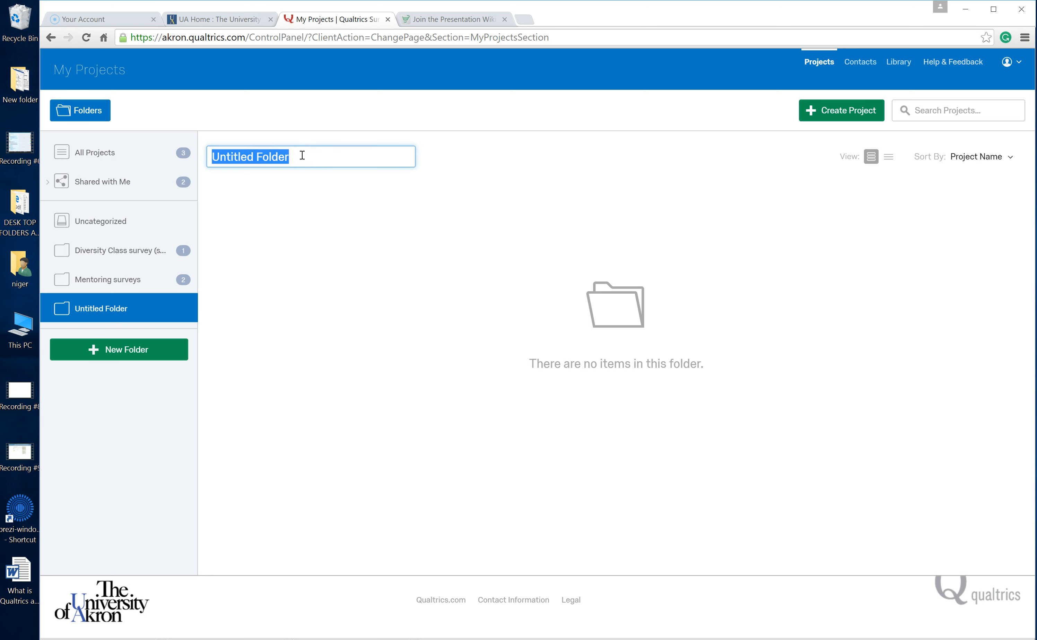
key("BackSpace")
type("Online survey")
type("sages")
key("BackSpace")
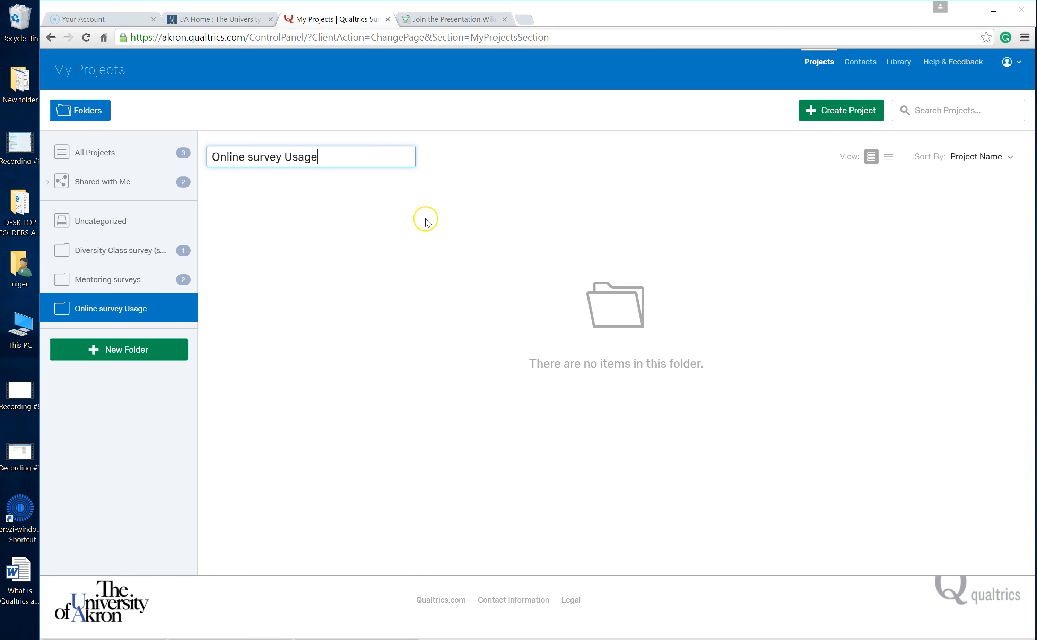
left_click(437, 204)
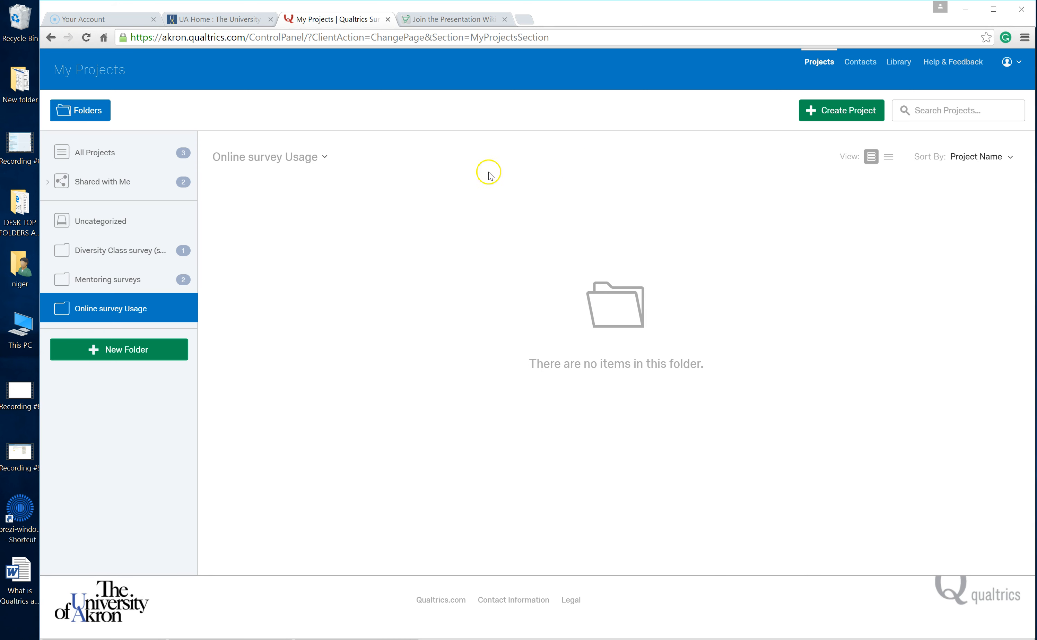
Create a new blank project named "Online survey usage".
left_click(844, 116)
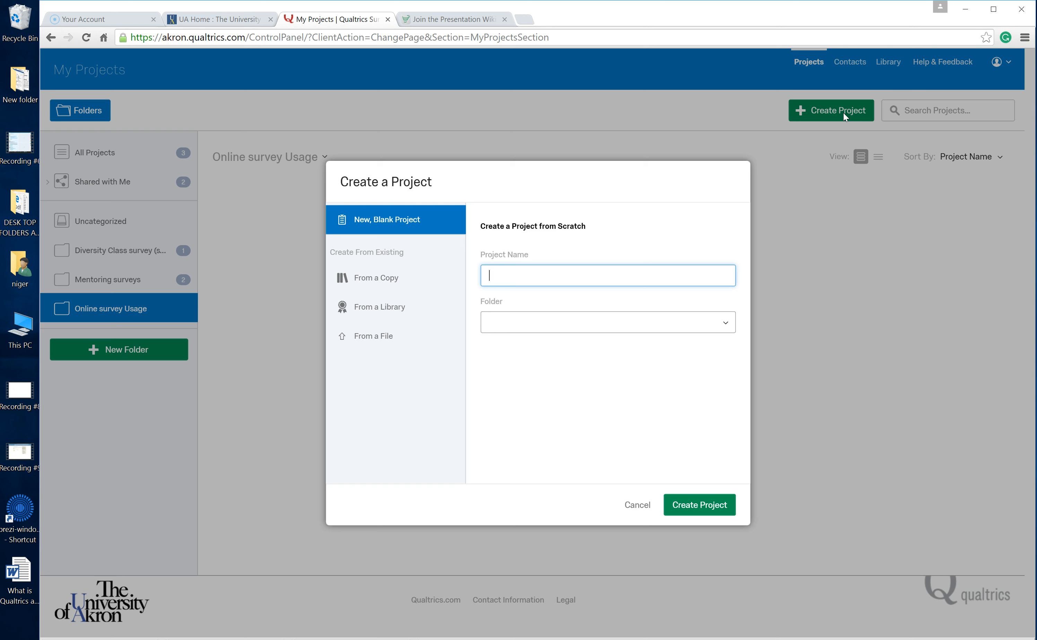
type("Online survey susage")
key("BackSpace")
key("BackSpace")
key("BackSpace")
key("BackSpace")
key("BackSpace")
key("BackSpace")
type("usage")
left_click(702, 508)
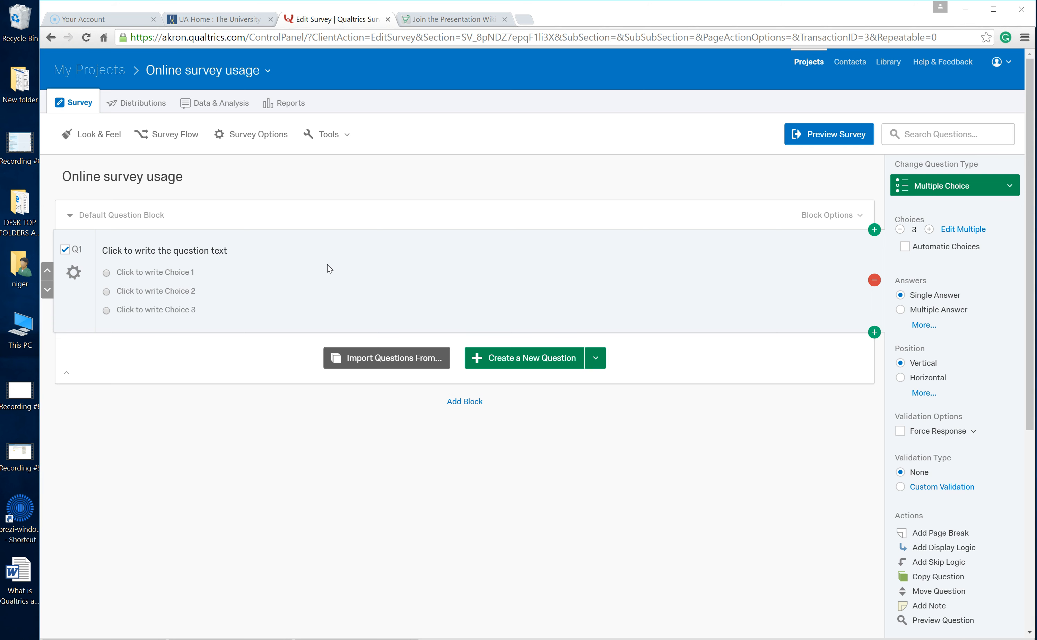
Rename the survey's default question block to "Survey Direction".
left_click(151, 214)
key("BackSpace")
type("In")
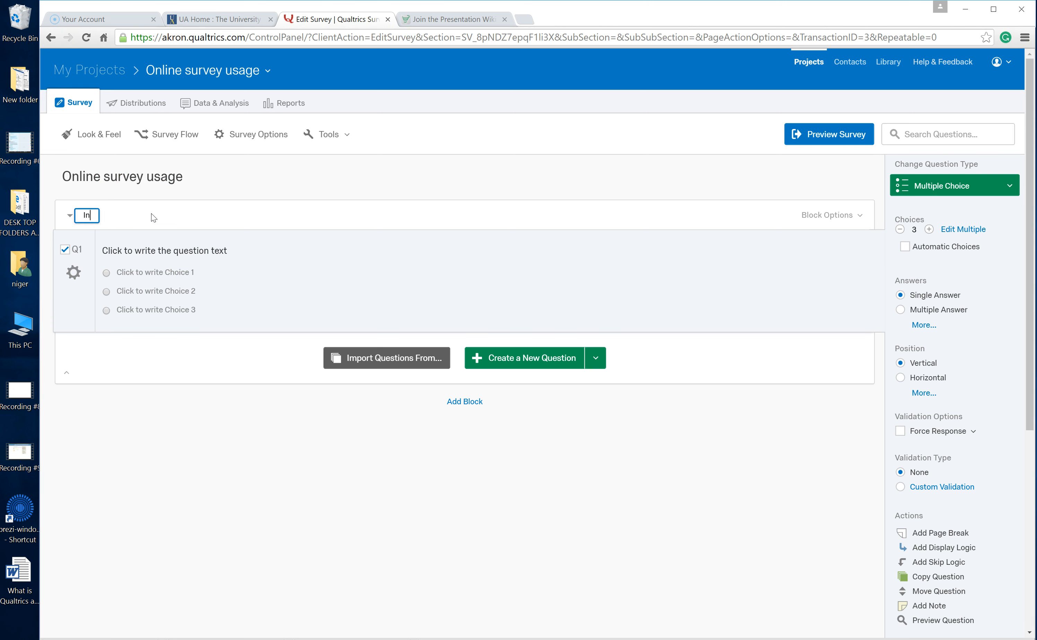
type("structions/Direction")
left_click(129, 214)
key("BackSpace")
key("BackSpace")
key("BackSpace")
key("BackSpace")
key("BackSpace")
key("BackSpace")
key("BackSpace")
key("BackSpace")
key("BackSpace")
key("BackSpace")
key("BackSpace")
key("BackSpace")
key("BackSpace")
type("Survey")
left_click(190, 213)
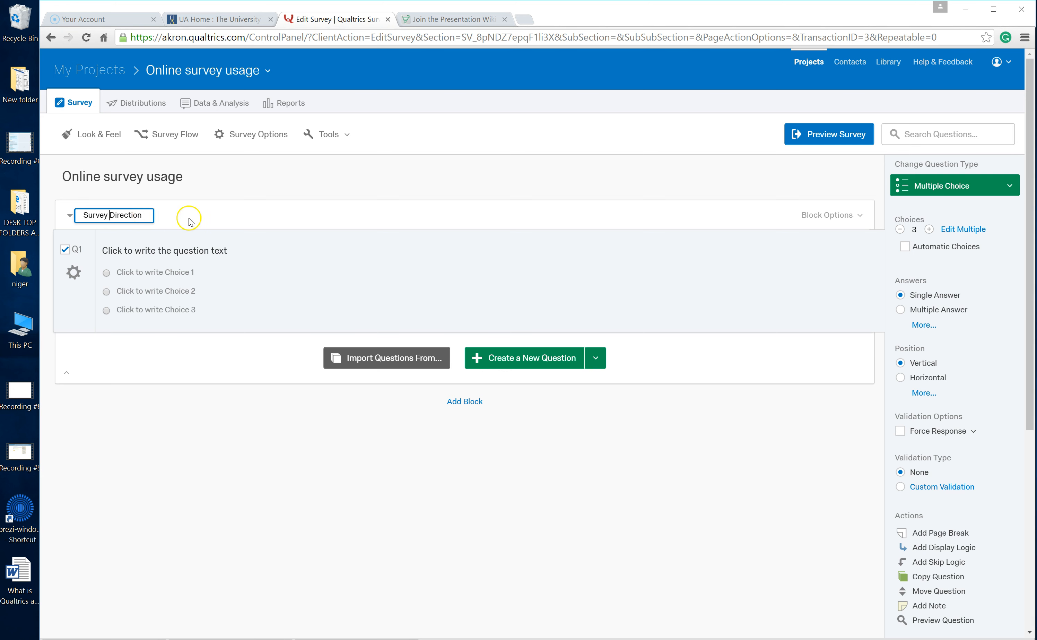
left_click(174, 254)
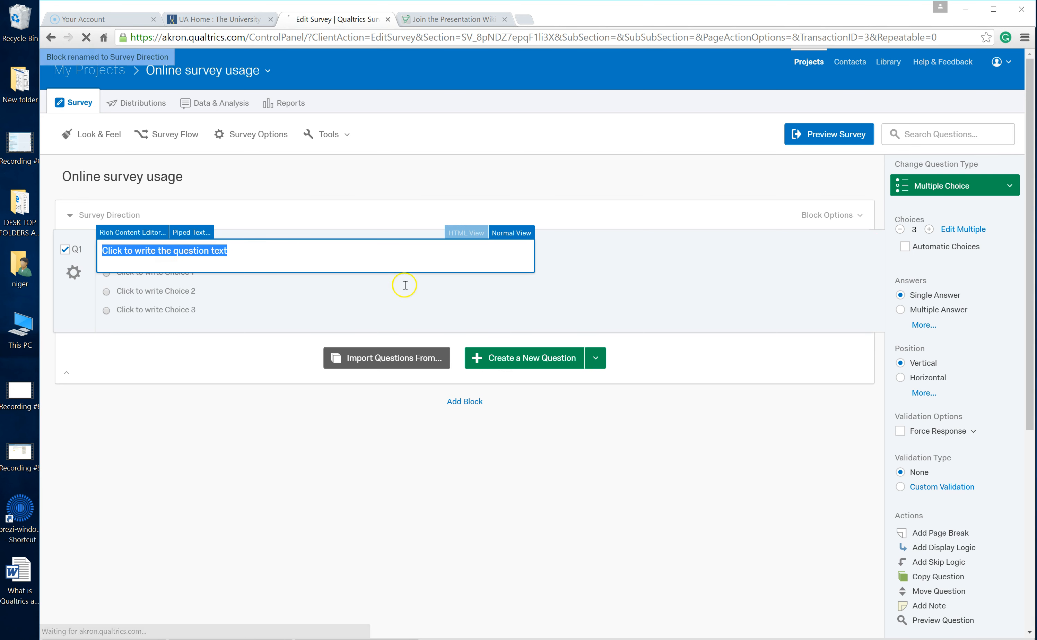
left_click(310, 284)
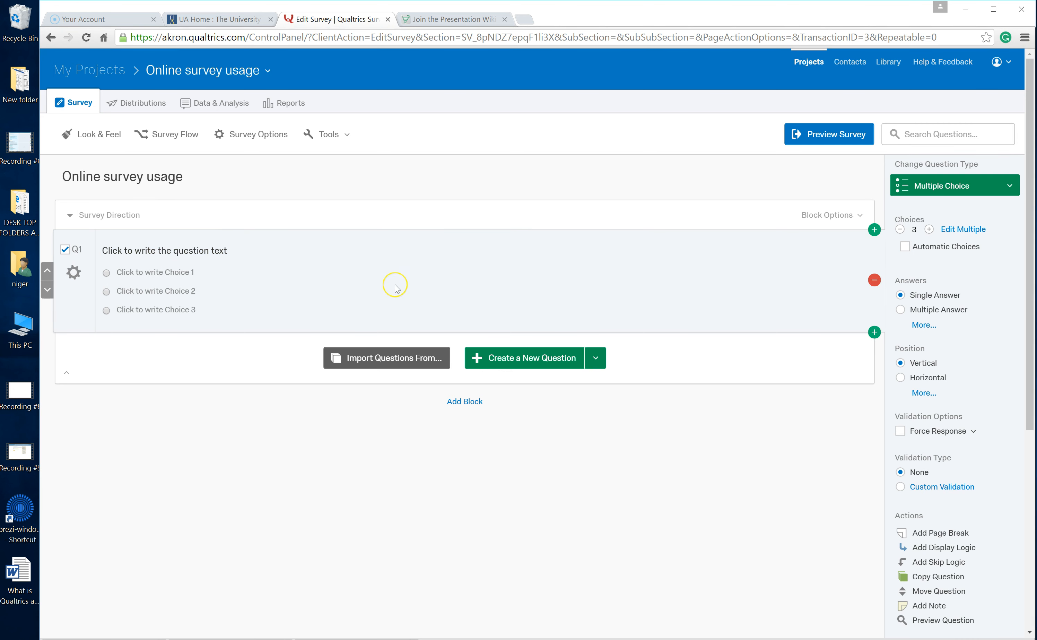
left_click(233, 251)
left_click(275, 286)
Change the type of question Q1 from multiple choice to Text Entry.
left_click(979, 194)
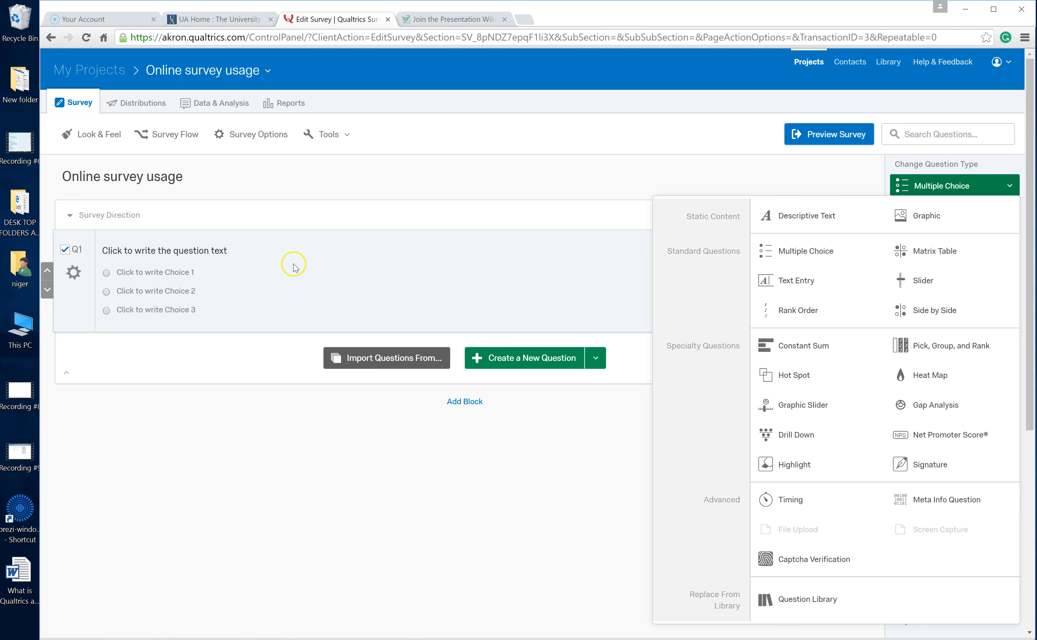
left_click(700, 160)
left_click(993, 190)
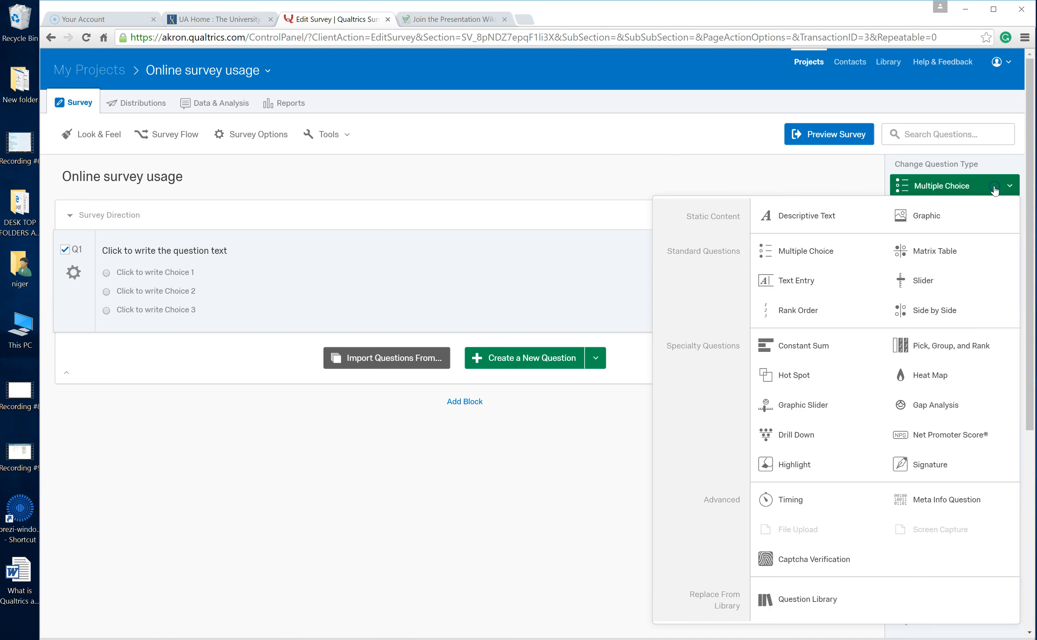
mouse_move(805, 281)
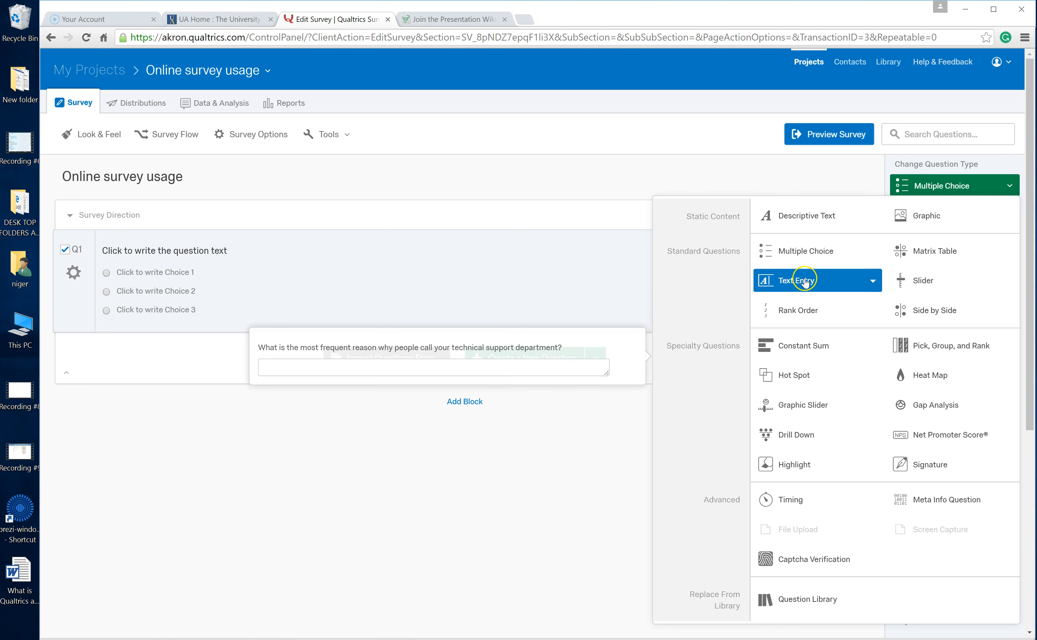
left_click(805, 281)
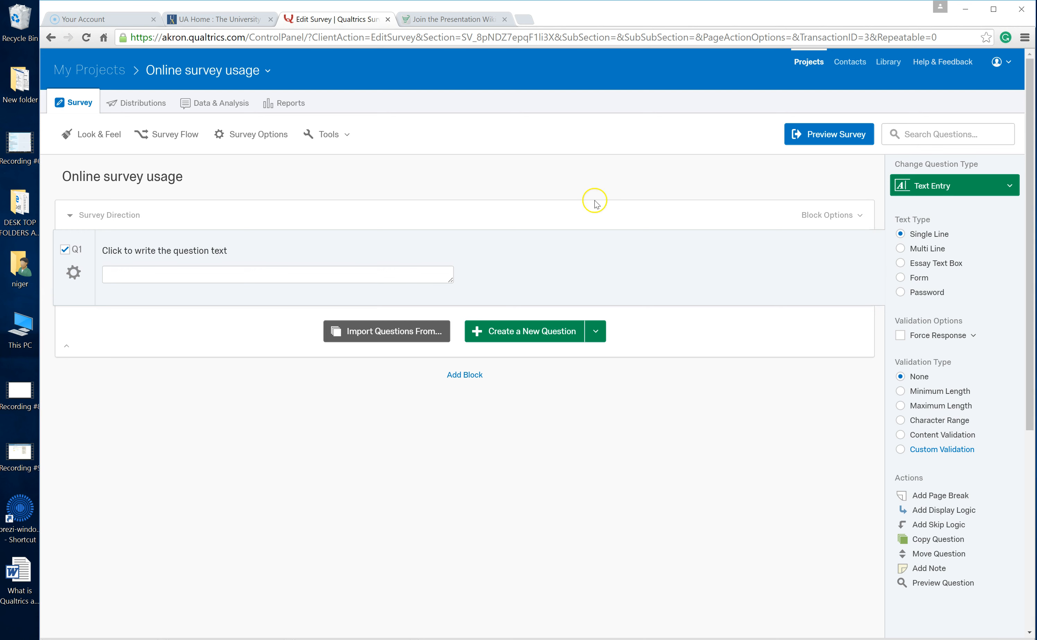
Change question Q1's type to Descriptive Text and rename its block to "Survey Directions".
left_click(915, 195)
mouse_move(848, 218)
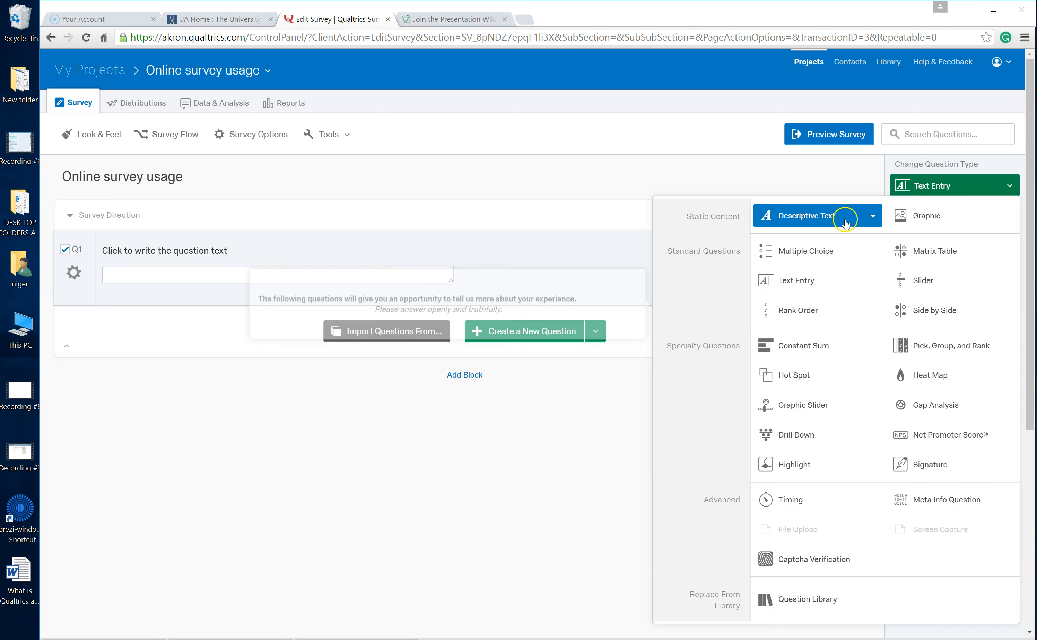
left_click(845, 223)
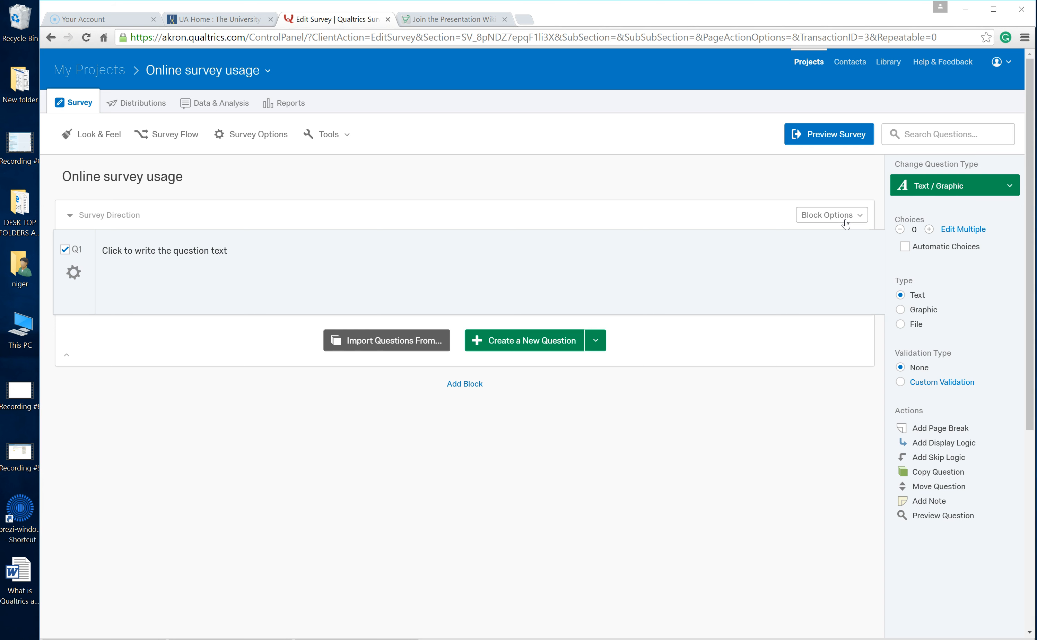
left_click(140, 215)
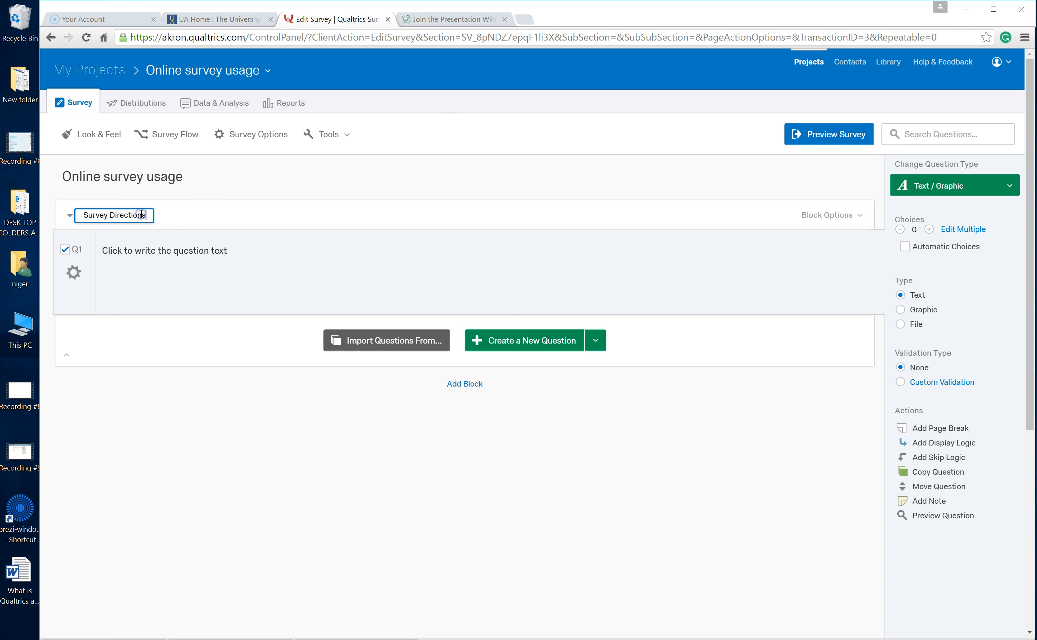
Replace Q1's placeholder text with "The purpose of this survey data on the people's usage and comfortability with online surveys.".
left_click(162, 252)
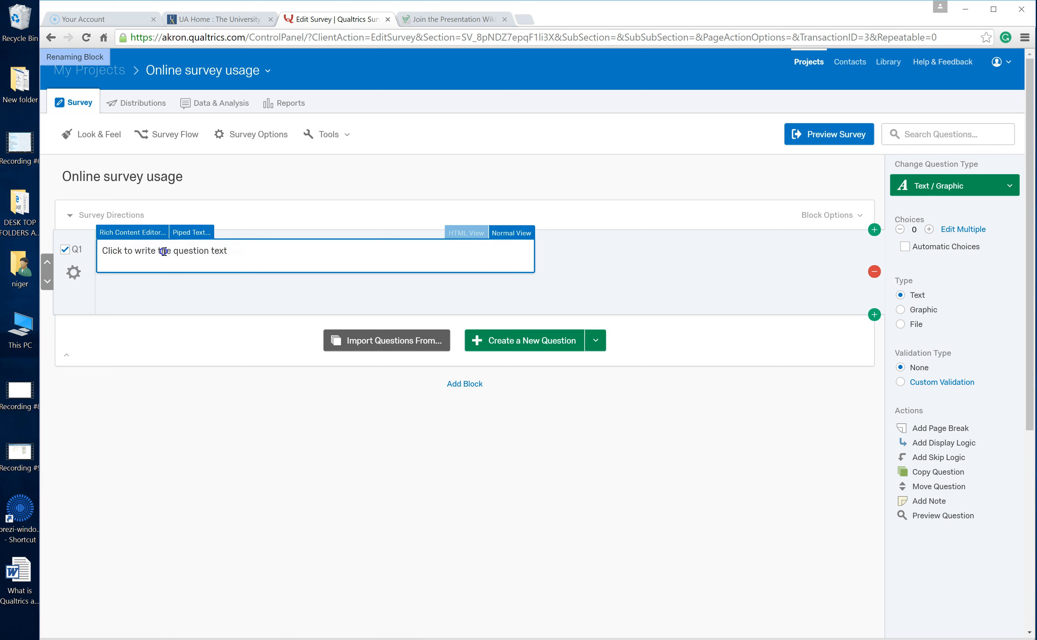
key("BackSpace")
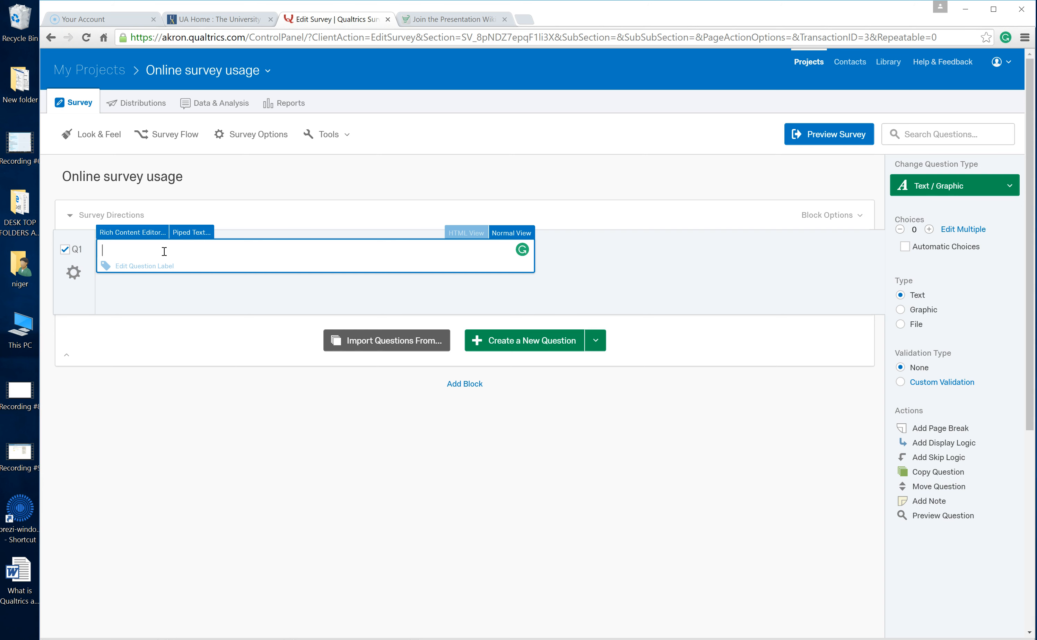
type("The purpose of this sruvey is to colle")
key("BackSpace")
key("BackSpace")
key("BackSpace")
key("BackSpace")
key("BackSpace")
key("BackSpace")
key("BackSpace")
key("BackSpace")
key("BackSpace")
key("BackSpace")
key("BackSpace")
key("BackSpace")
key("BackSpace")
key("BackSpace")
key("BackSpace")
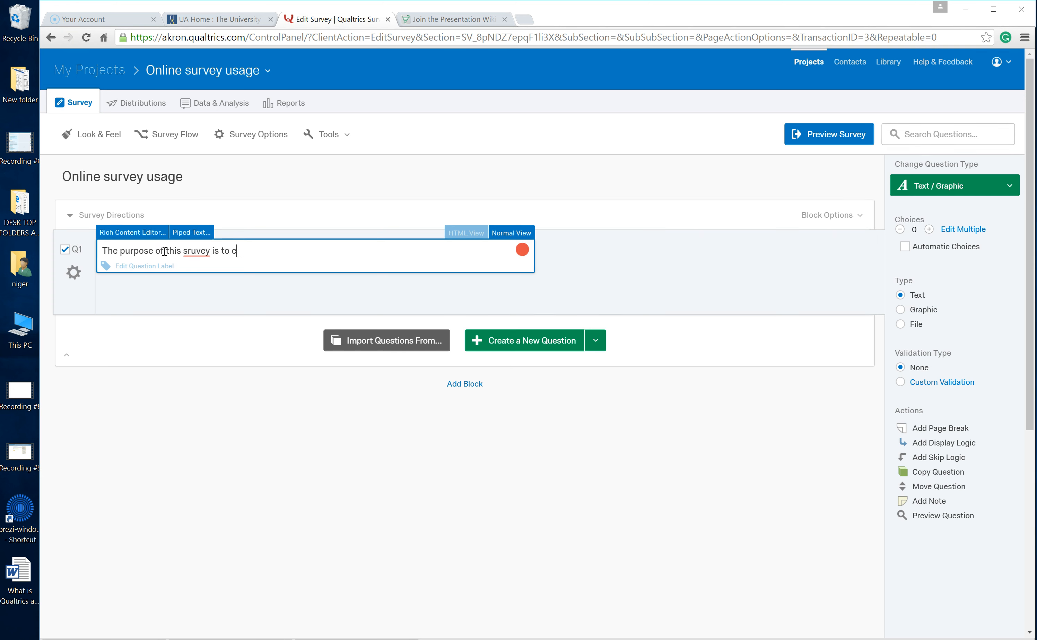
type("survey data on the useag")
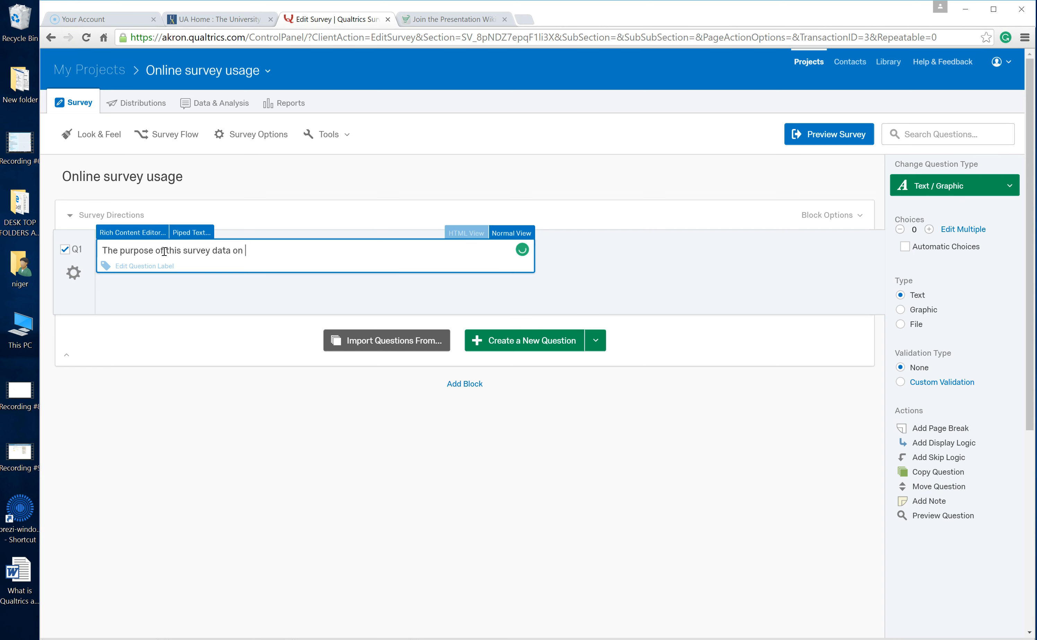
key("BackSpace")
key("BackSpace")
key("BackSpace")
key("BackSpace")
type("sag")
key("BackSpace")
key("BackSpace")
key("BackSpace")
key("BackSpace")
type("people's ")
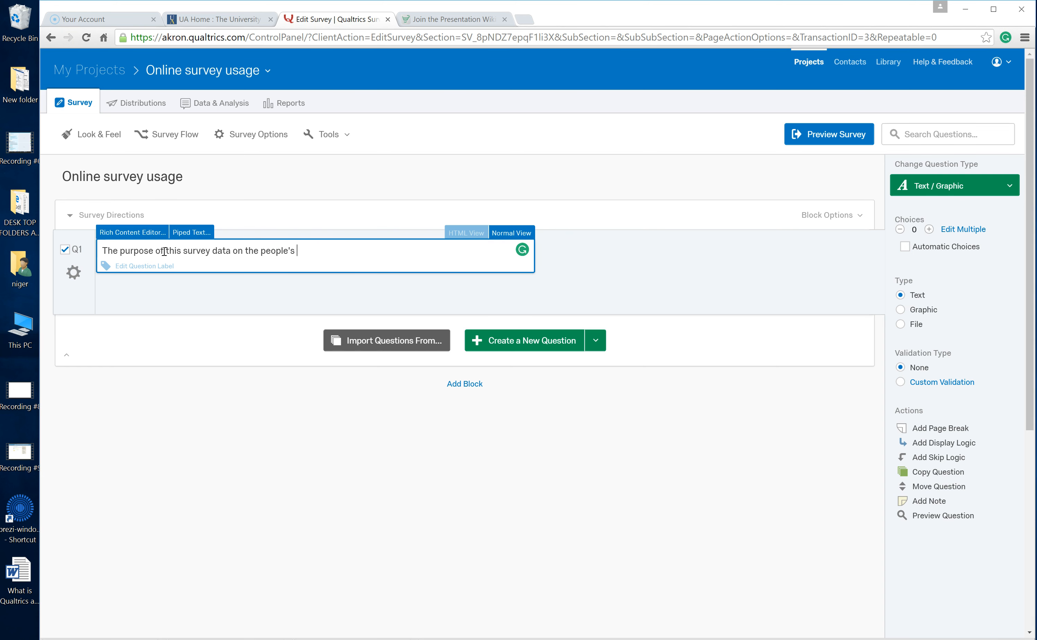
type("usage and comfortability with online s")
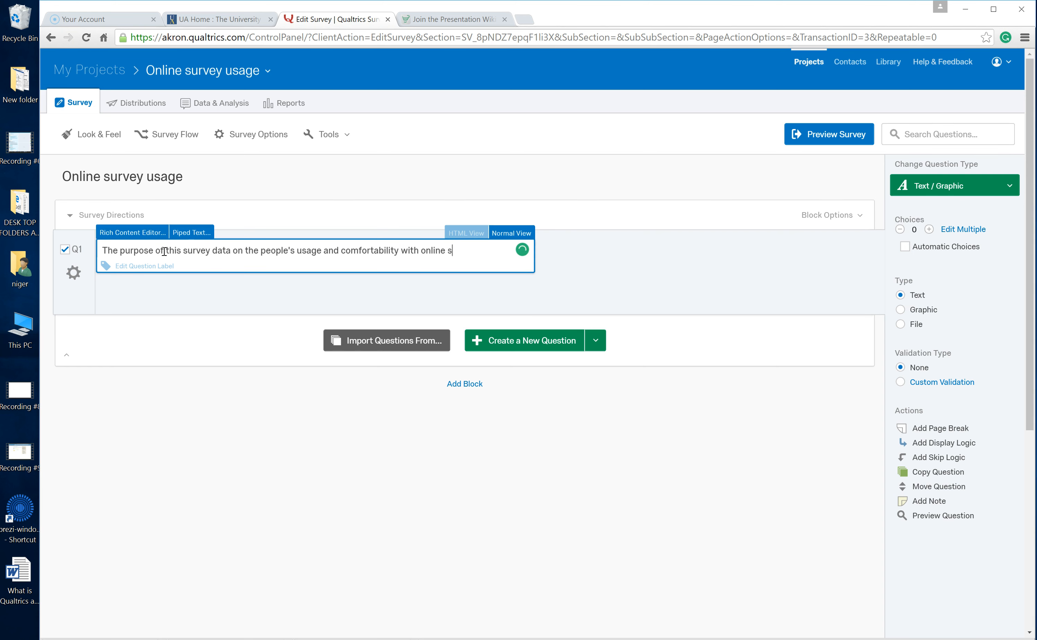
type("urveys. All particip")
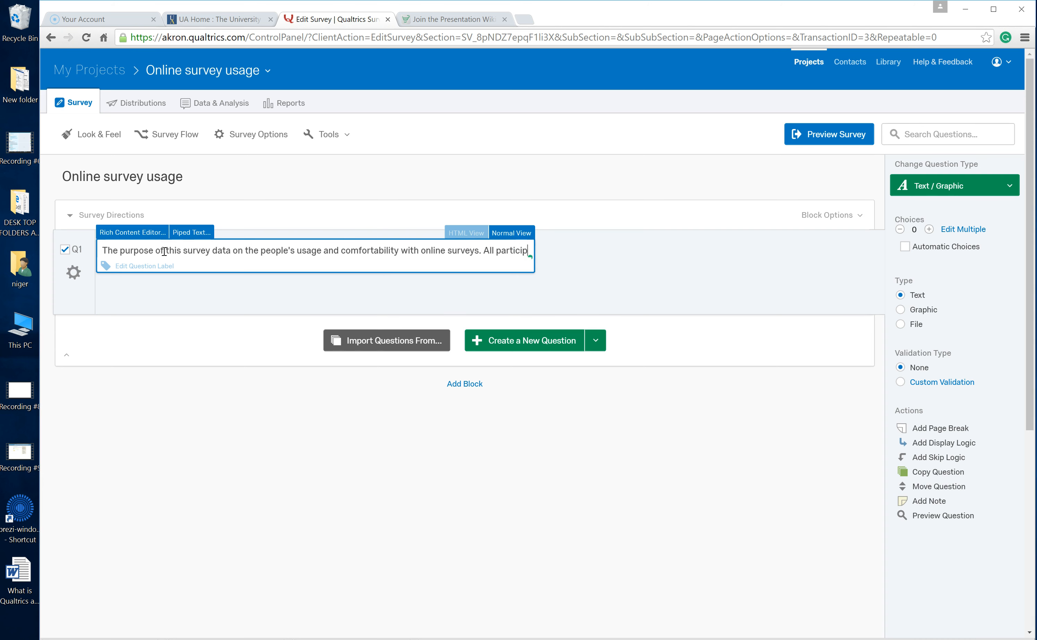
Continue Q1's text with "All participation is voluntary. Please be sure to read each section carefully and answer all the questions.".
type("ation is v")
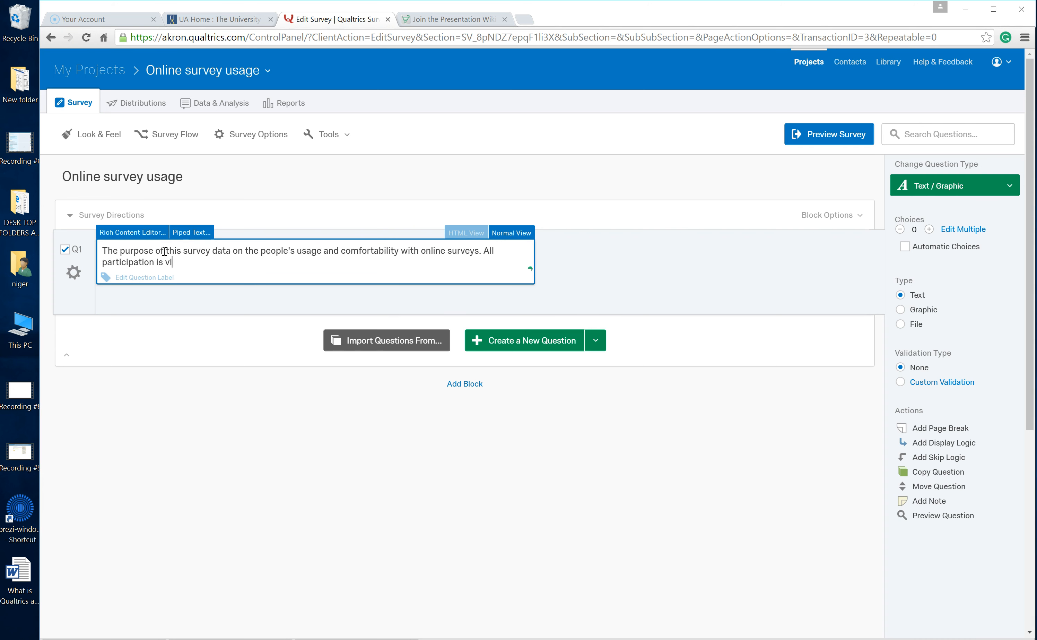
type("oluntary. Please be s")
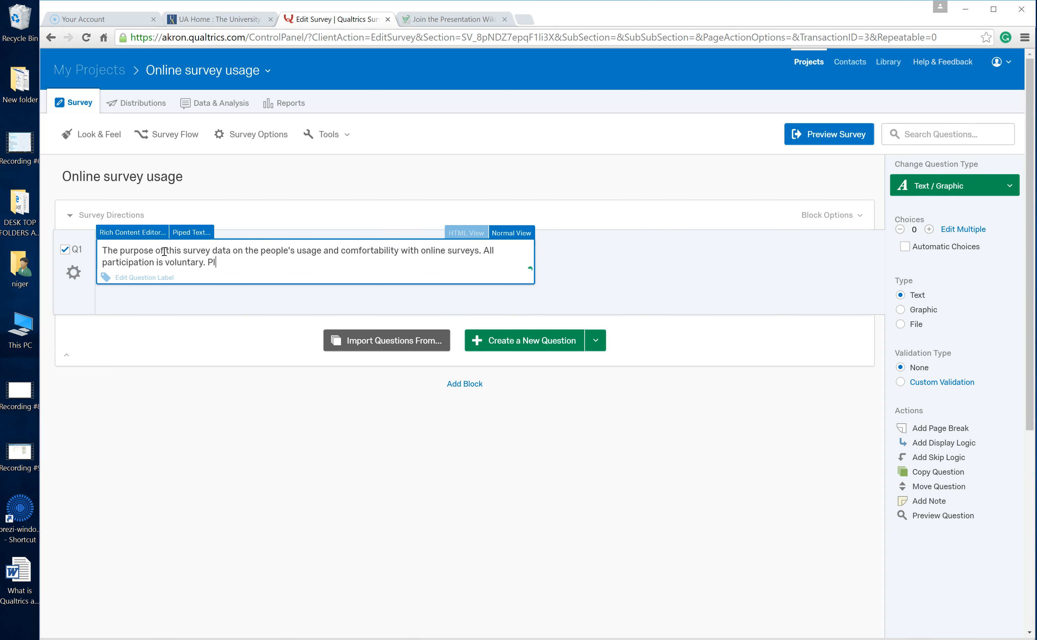
type("ure to read")
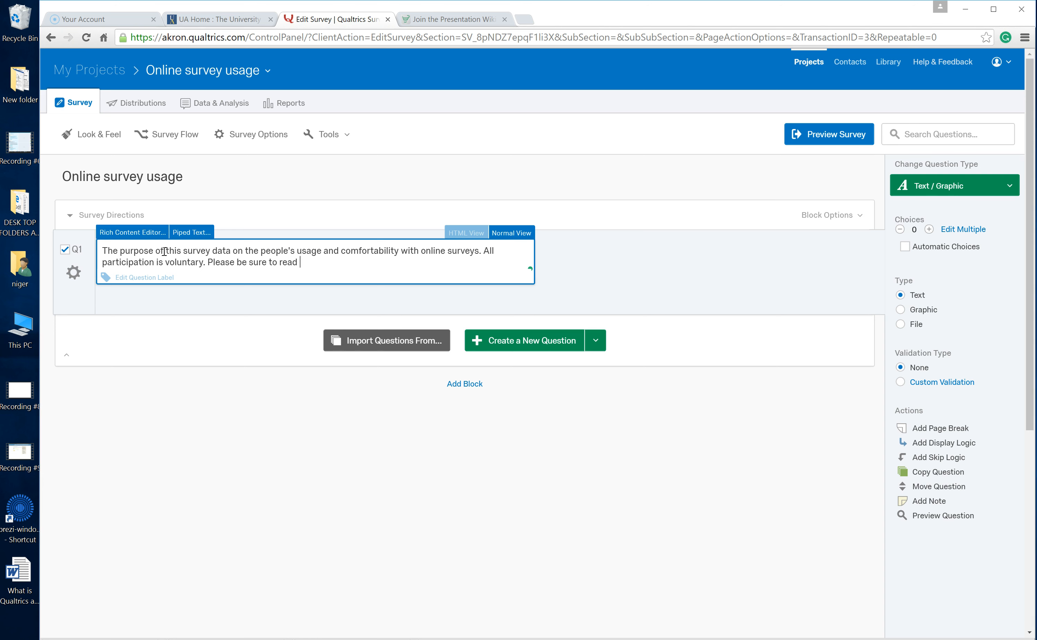
type(" each section carefully and answer a")
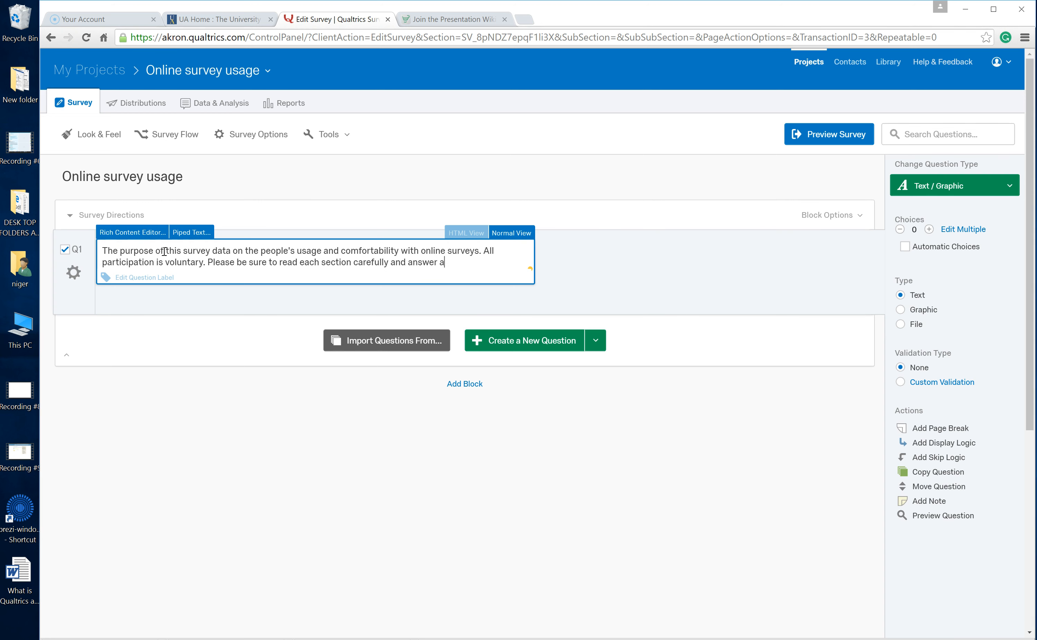
type("ll the questions. If you are u")
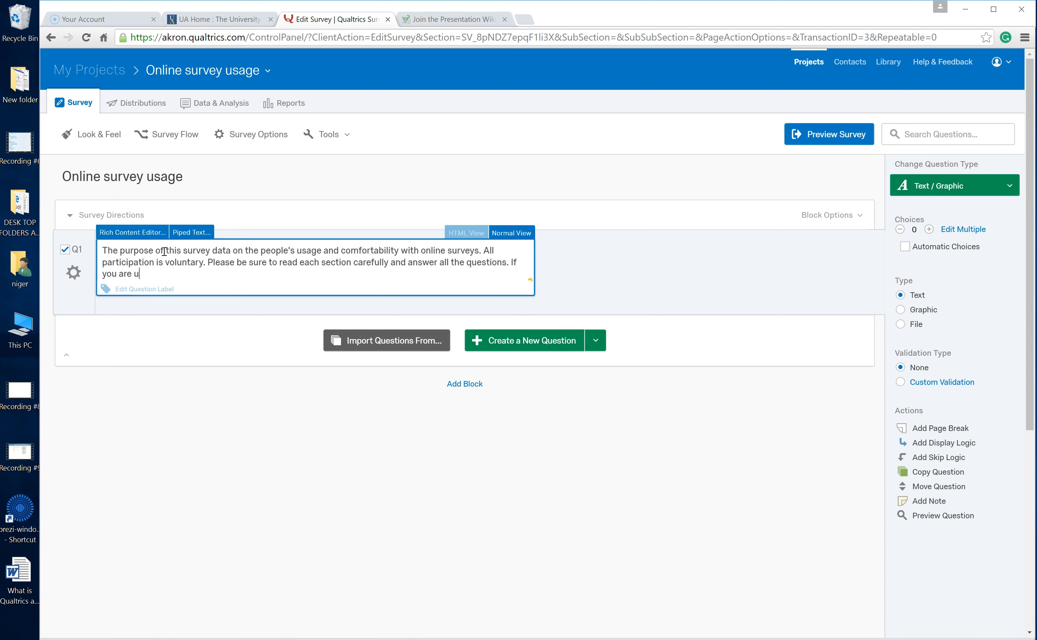
Add to Q1's text "If you are uncomfortable with any or all parts of the survey, you can opt to not finish it.".
type("ncomfortable with an")
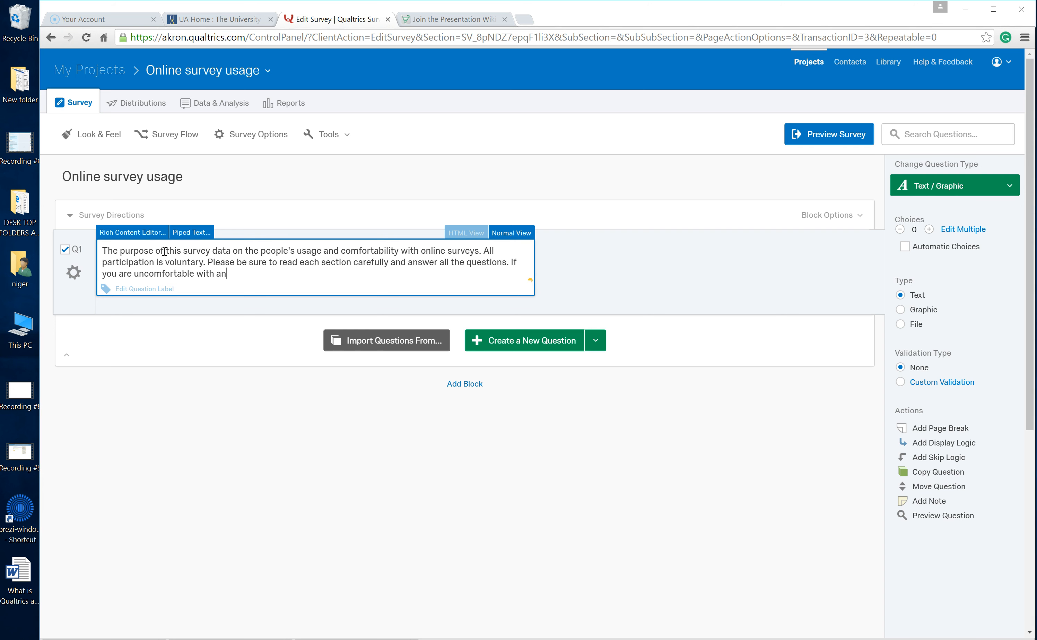
type("y or all parts of the survey")
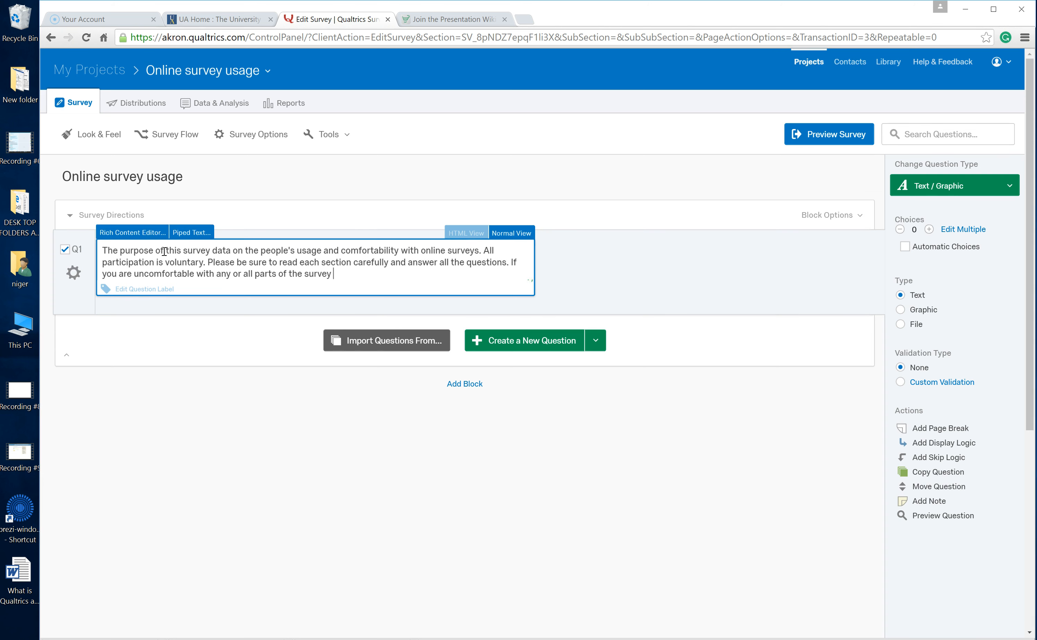
type(", you can opt to not")
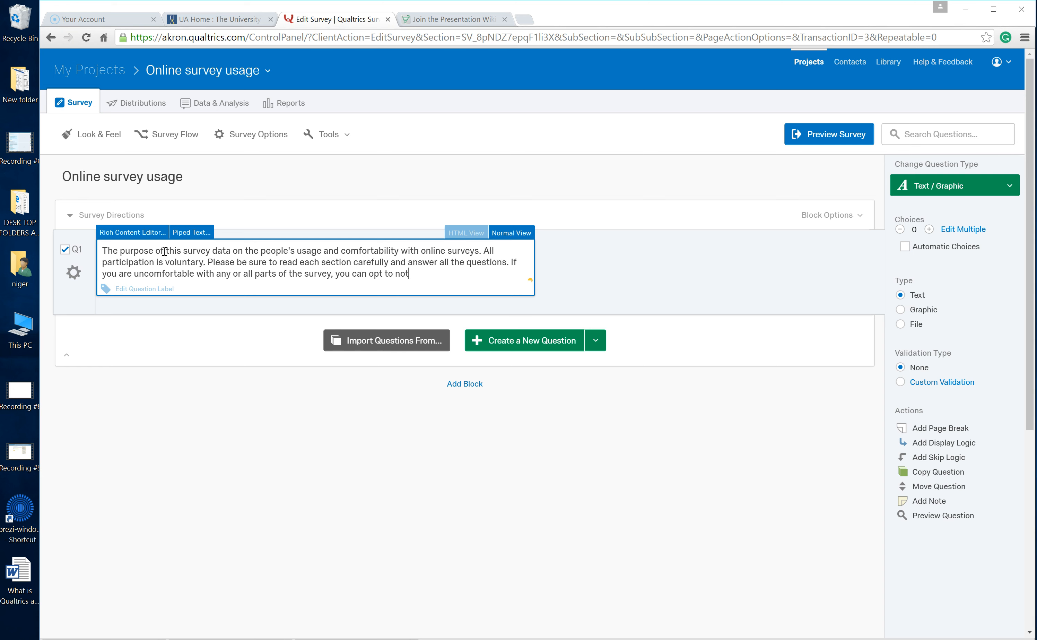
type(" finish it. This survey should t")
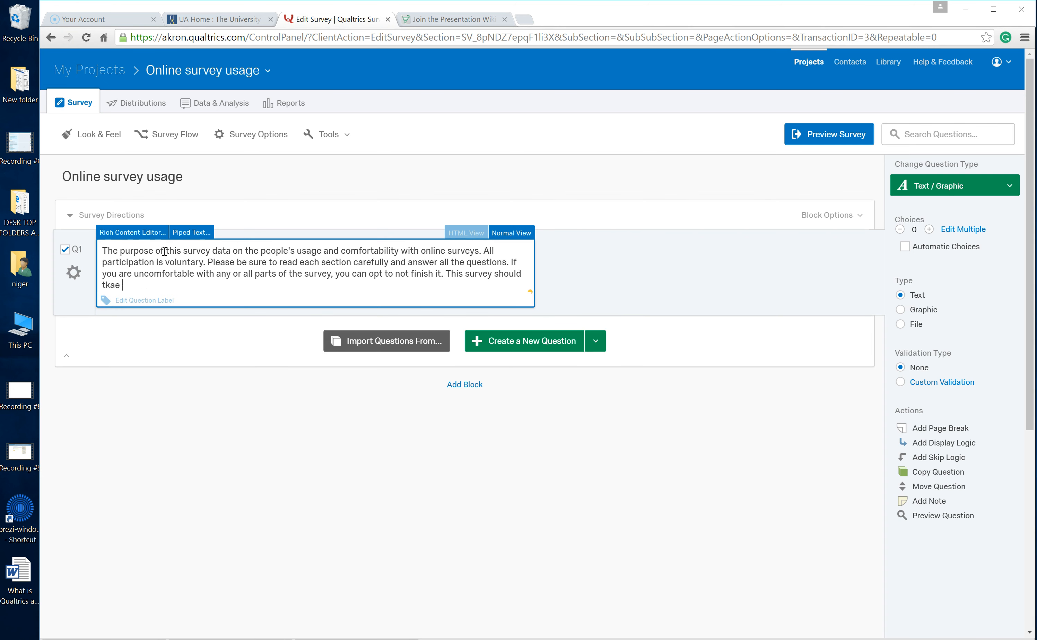
Complete the duration sentence in Q1's text as "This survey should take no more than 5 minutes.".
type("ake no")
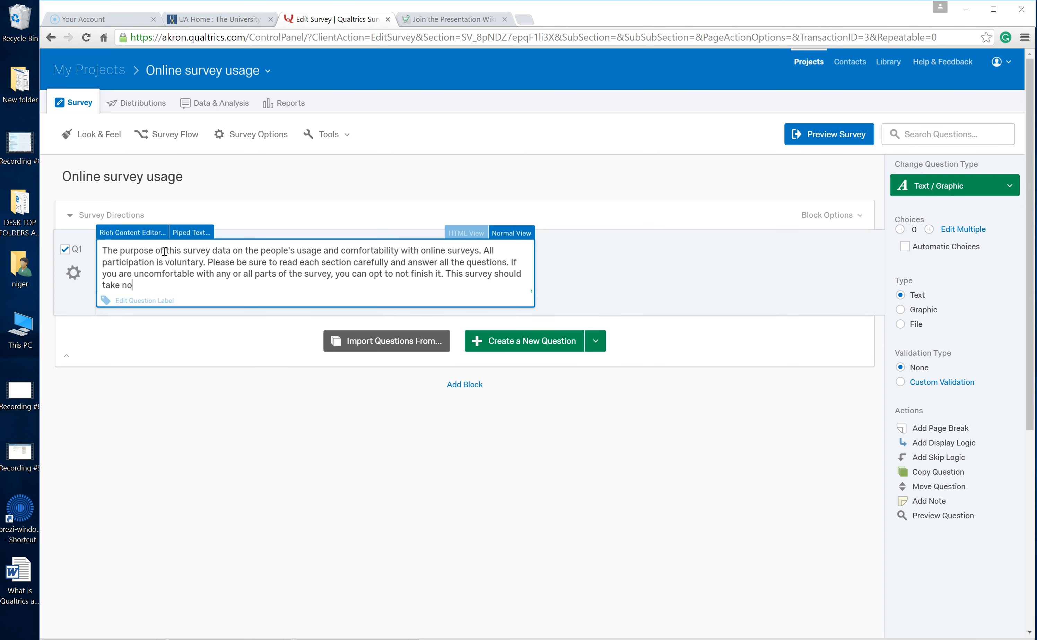
type(" more than 5 min")
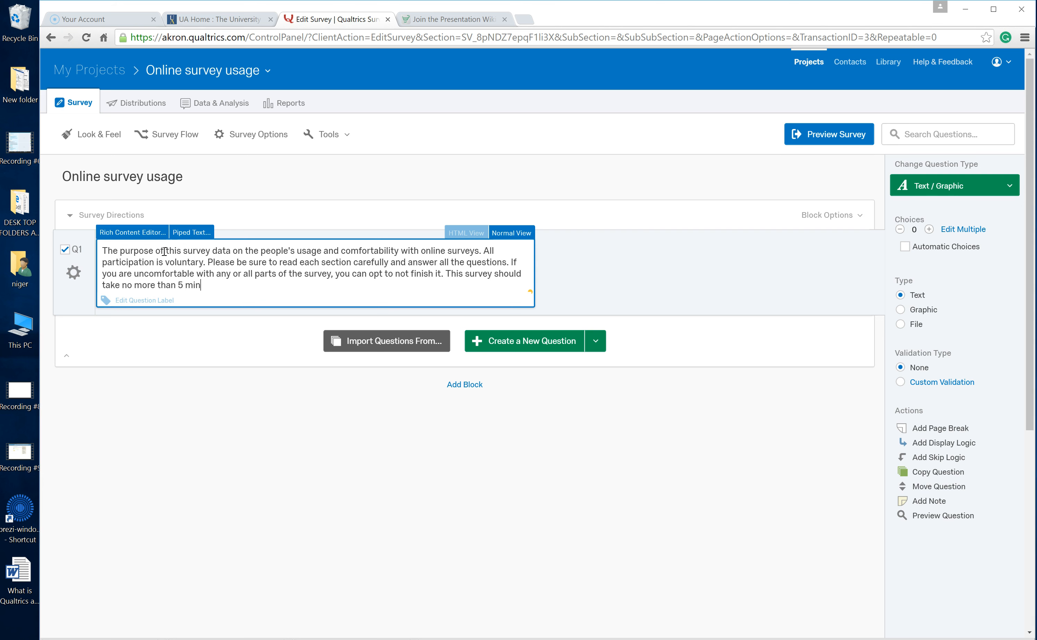
type("utes.")
left_click(595, 254)
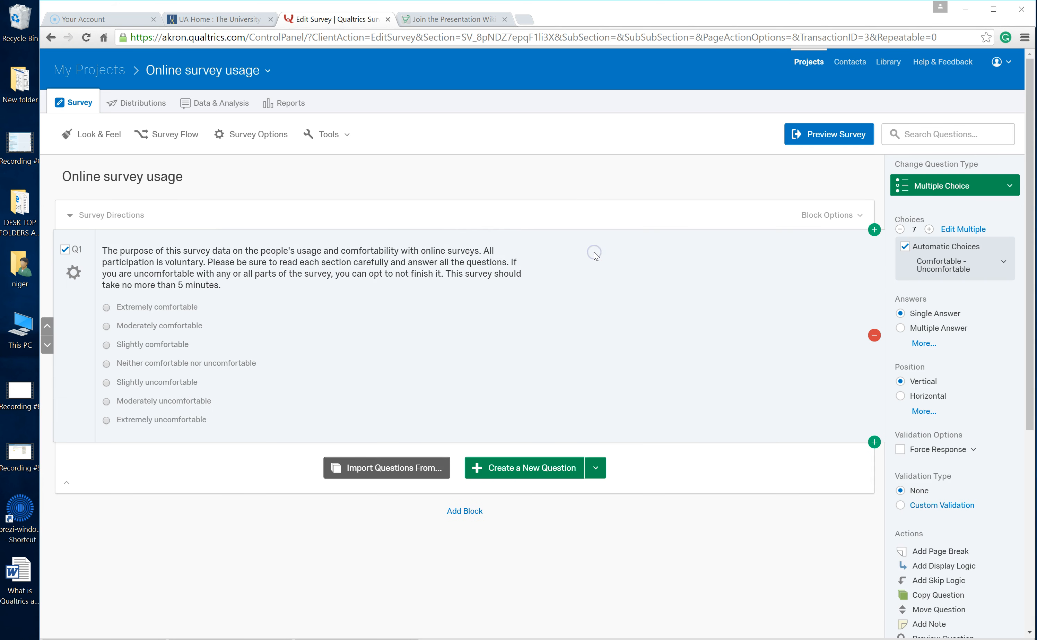
Set Q1 to Descriptive Text again and append "All data collected will be kept confidential and will be used for the purposes of educational research only.".
left_click(991, 180)
left_click(826, 213)
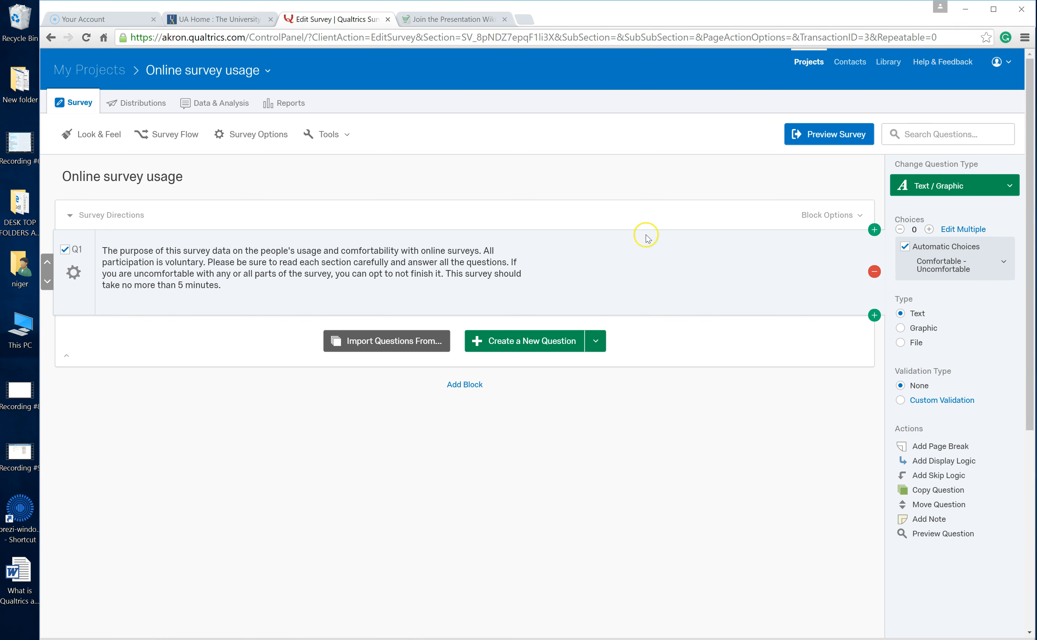
left_click(525, 270)
type("All data collected will be kept ")
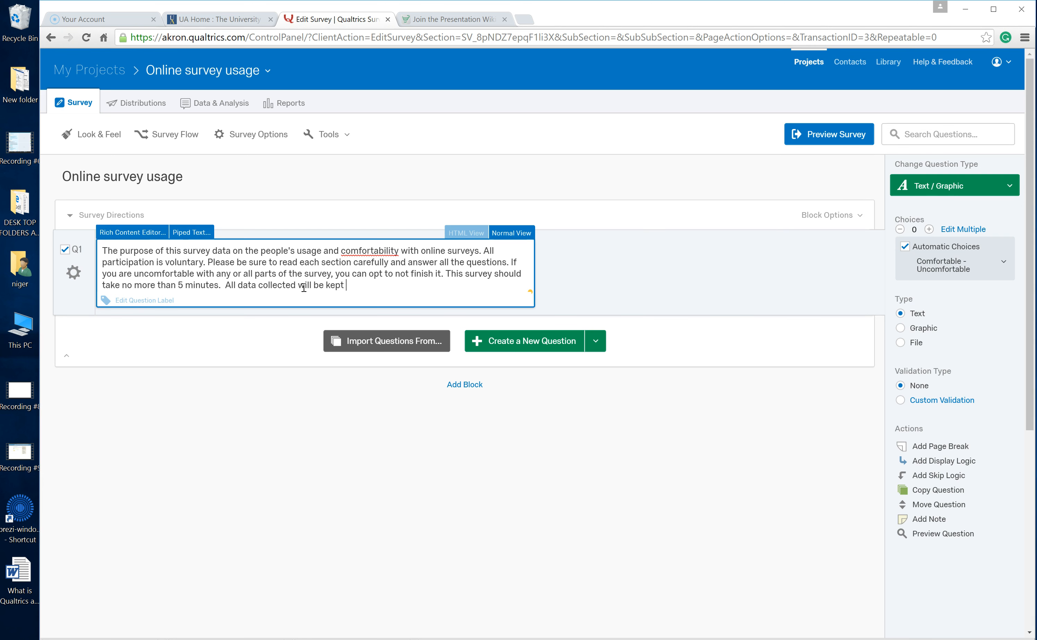
type("confidential and will be used for the purposes of ")
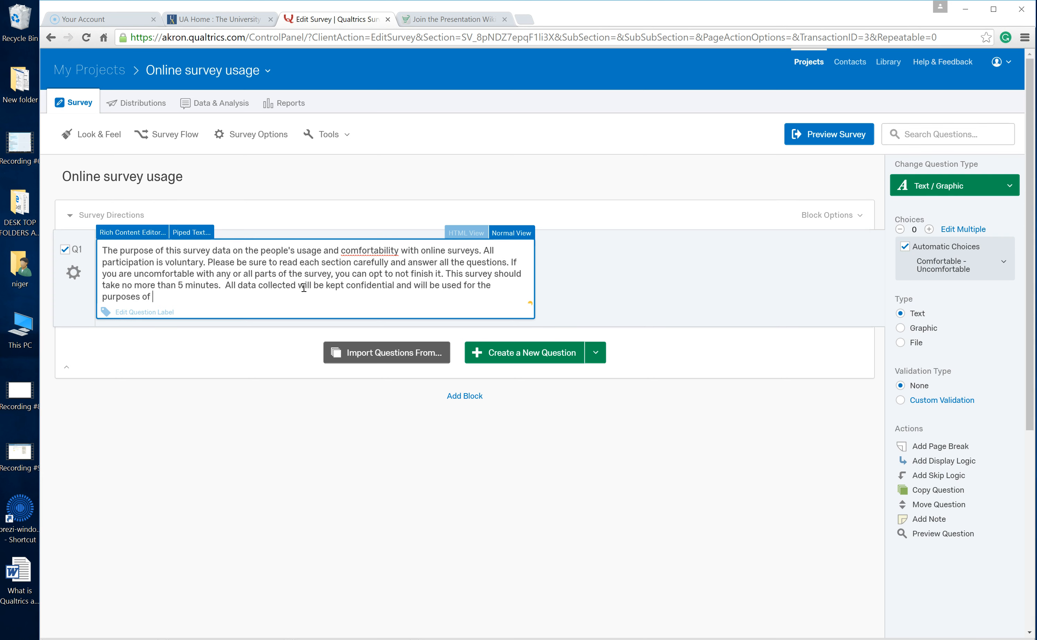
type("educational research only.")
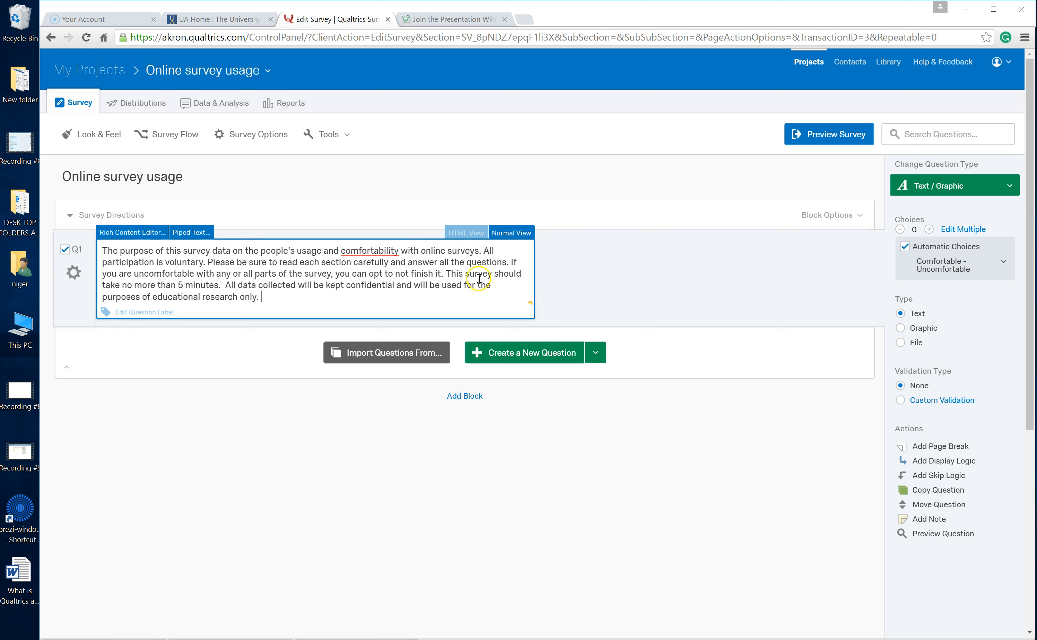
left_click(611, 314)
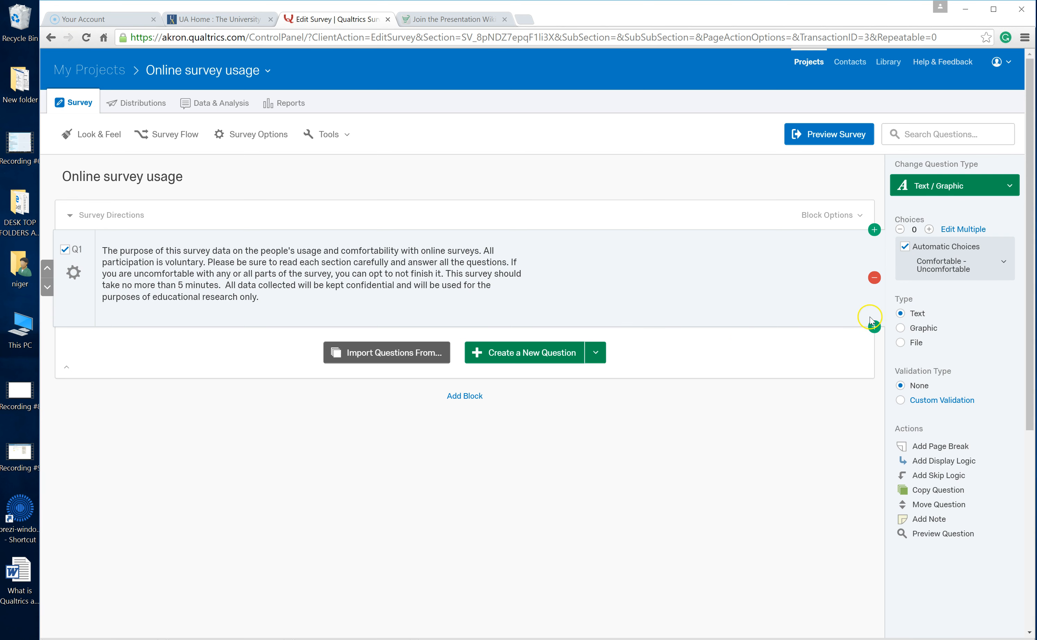
Add a new block below the Survey Directions block and name it "Demographics".
left_click(862, 217)
left_click(666, 250)
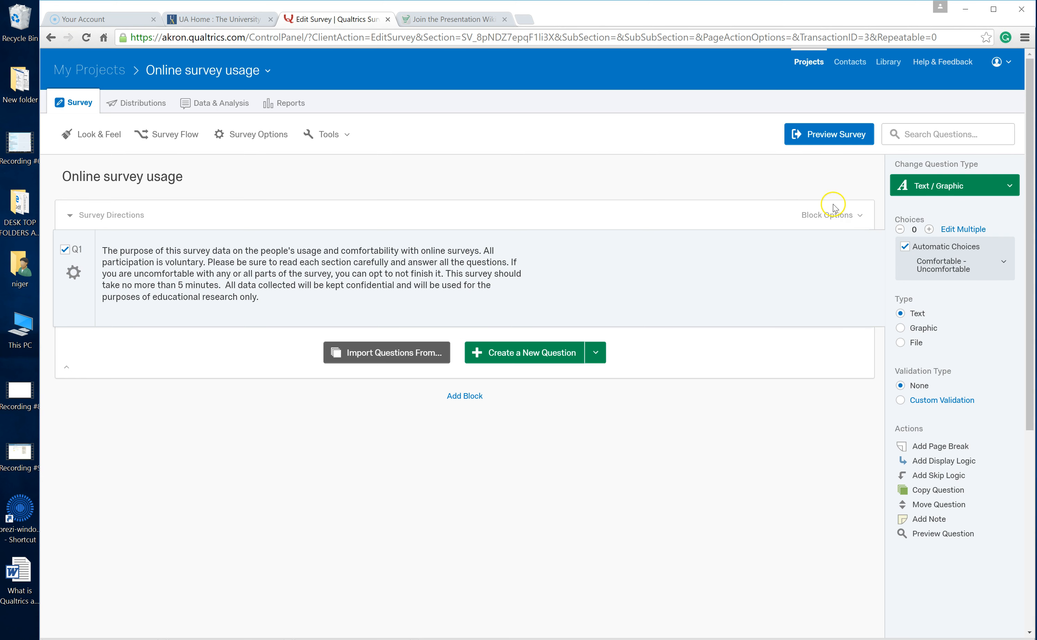
left_click(860, 216)
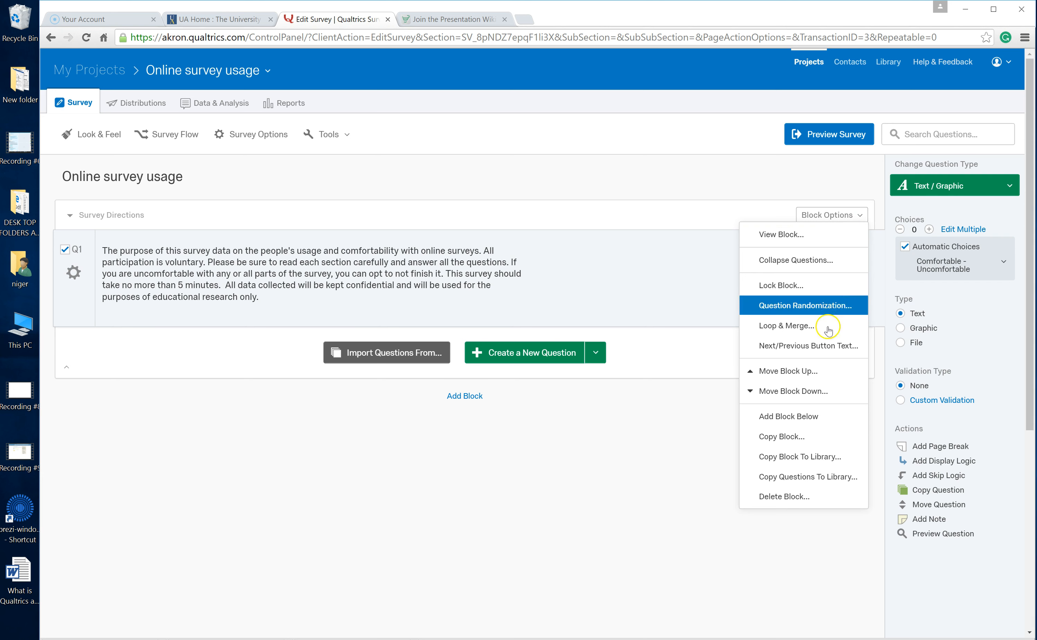
left_click(820, 417)
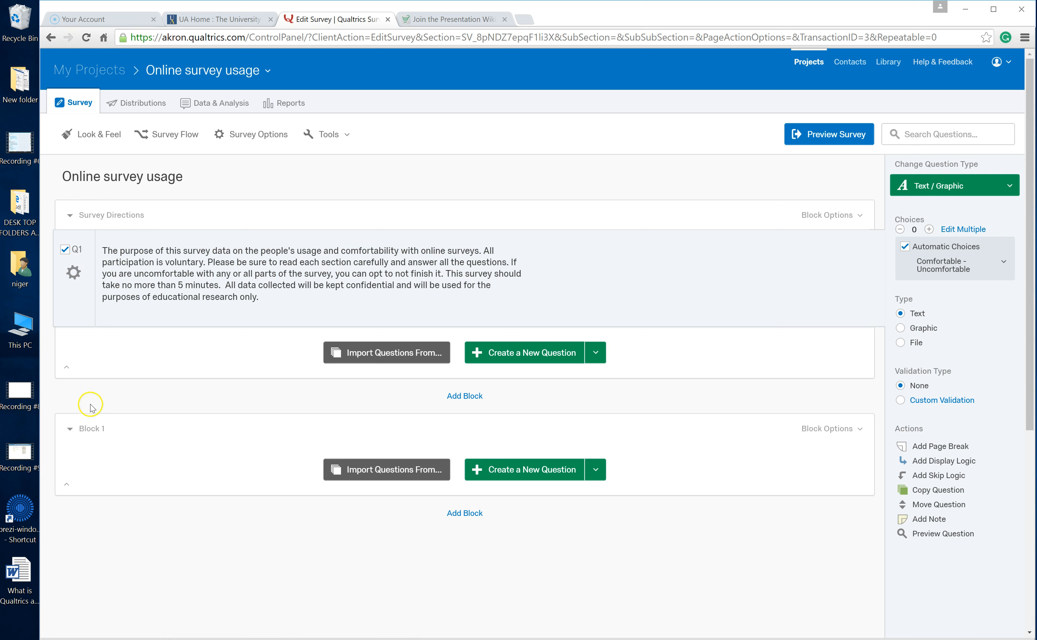
left_click(89, 426)
key("BackSpace")
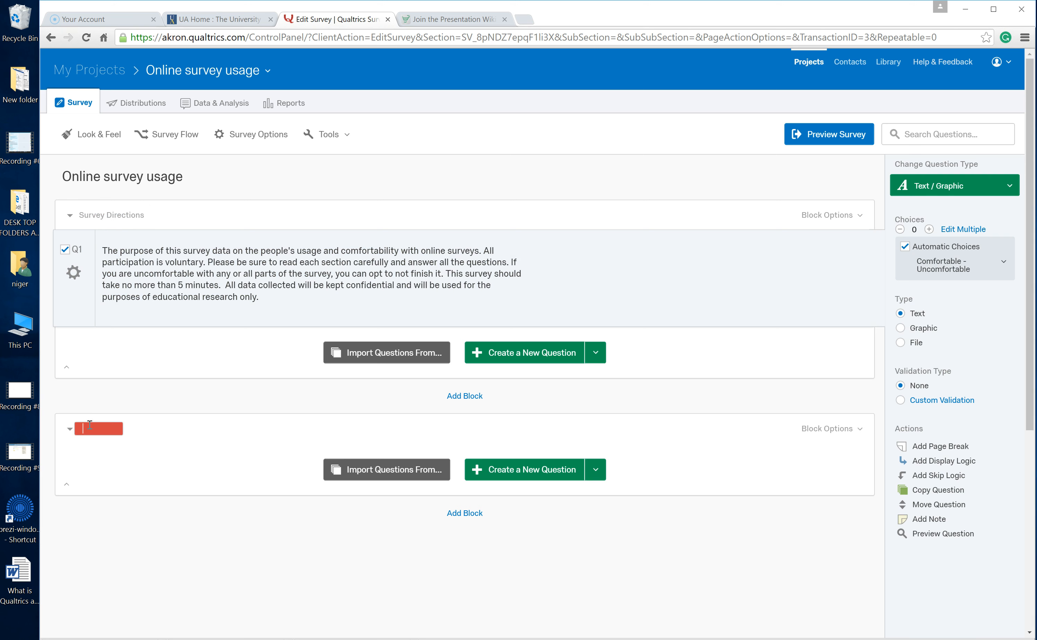
type("Demographics")
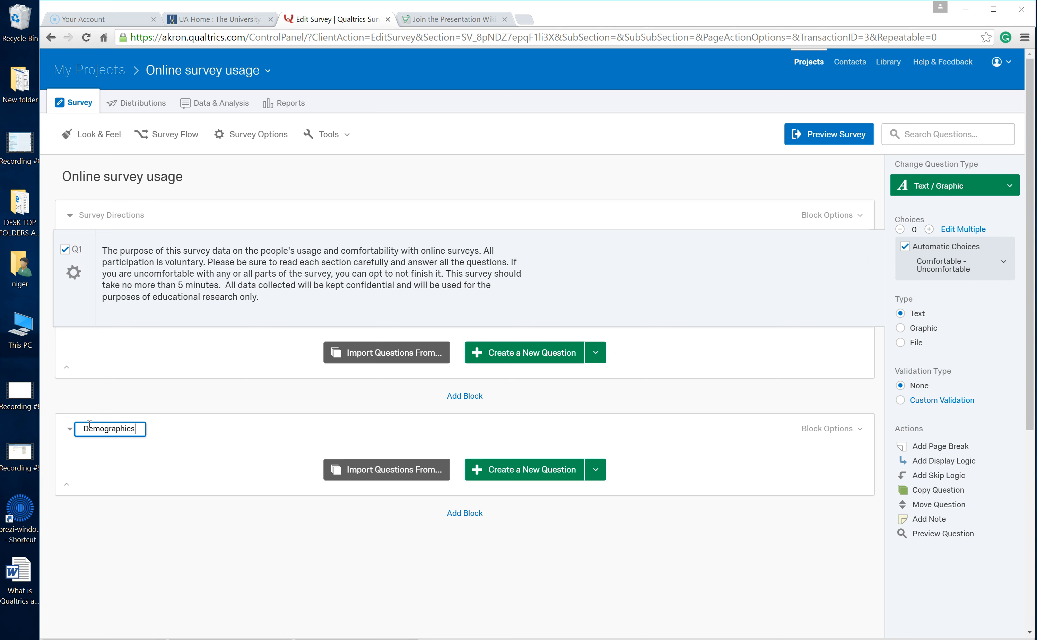
left_click(197, 441)
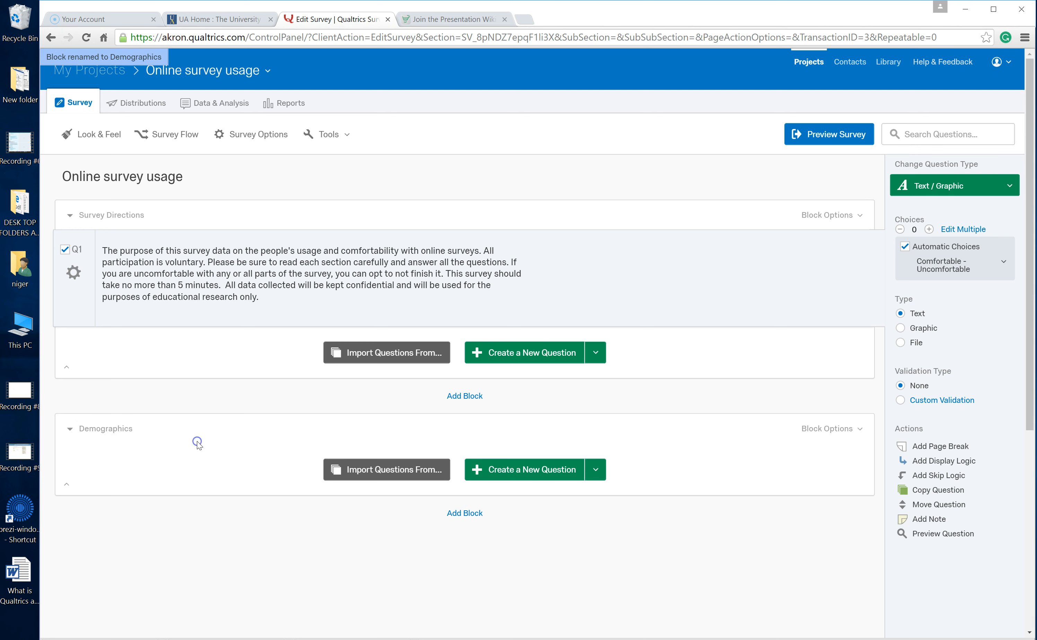
Add a multiple-choice question to the Demographics block with the question text "I am a".
left_click(525, 470)
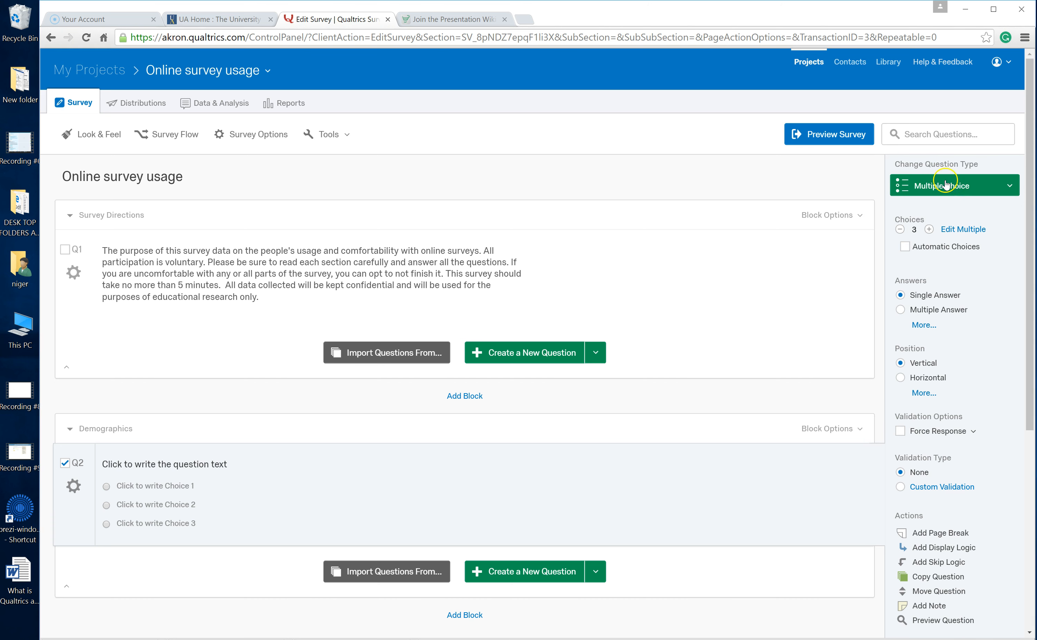
left_click(979, 186)
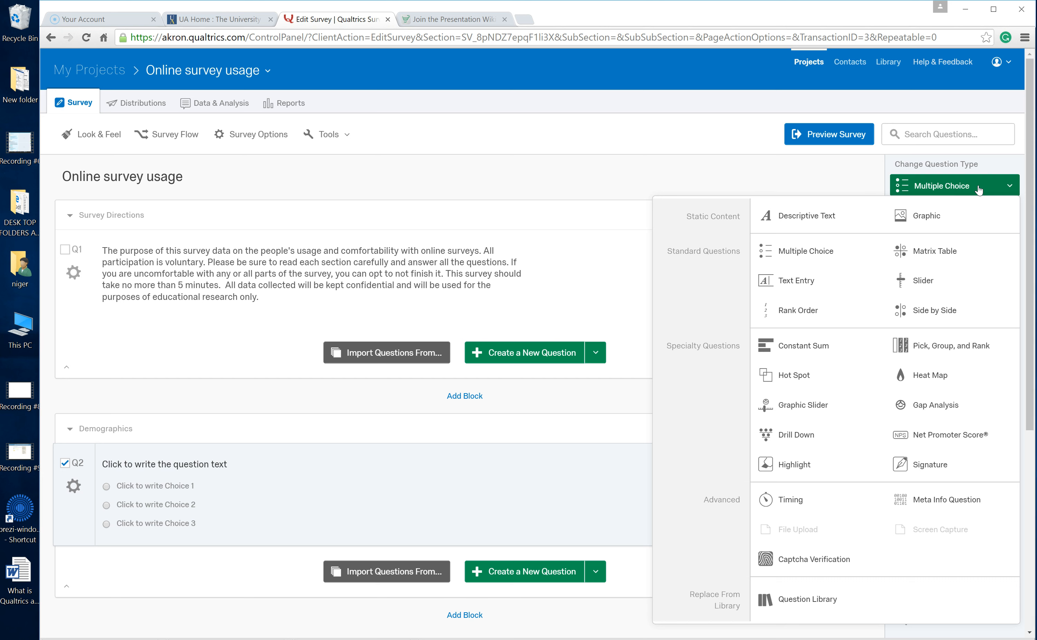
left_click(212, 472)
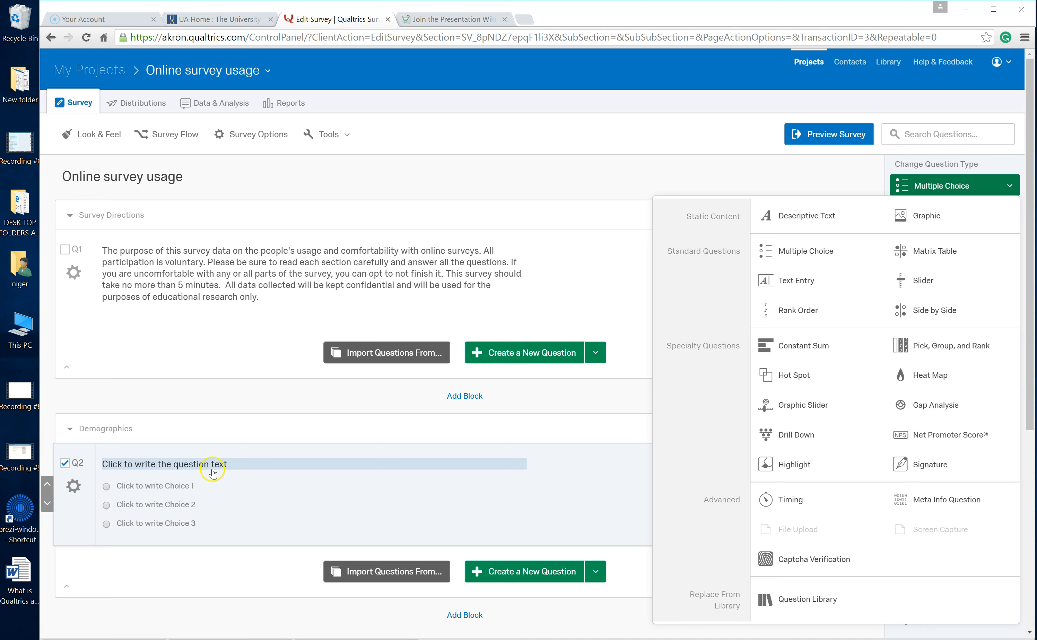
type("I am a")
left_click(213, 474)
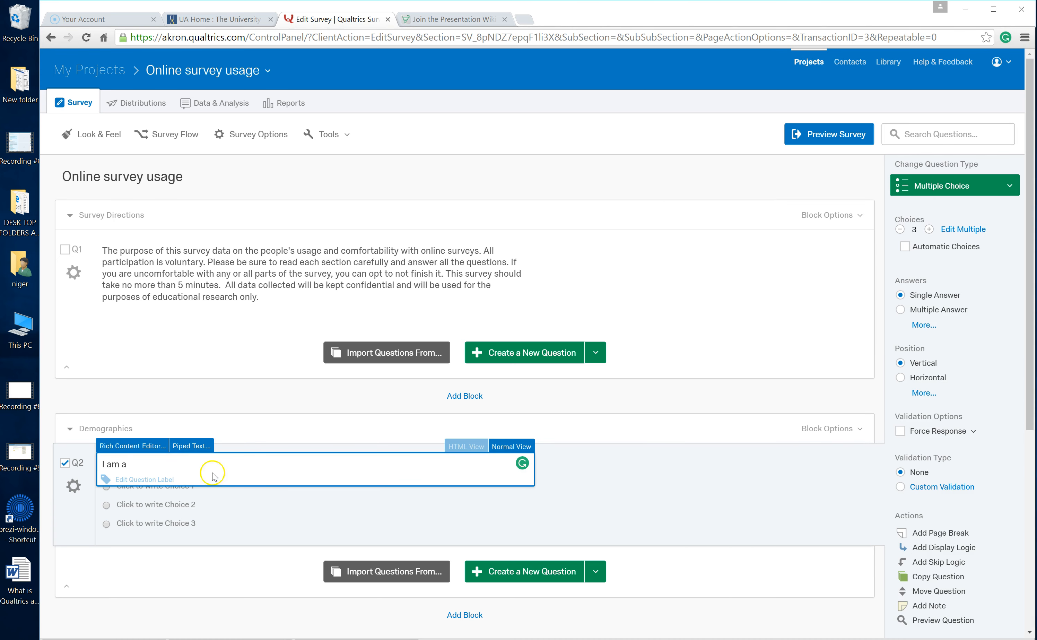
Label Q2's first two choices "Male" and "Female" and remove its third choice.
left_click(194, 488)
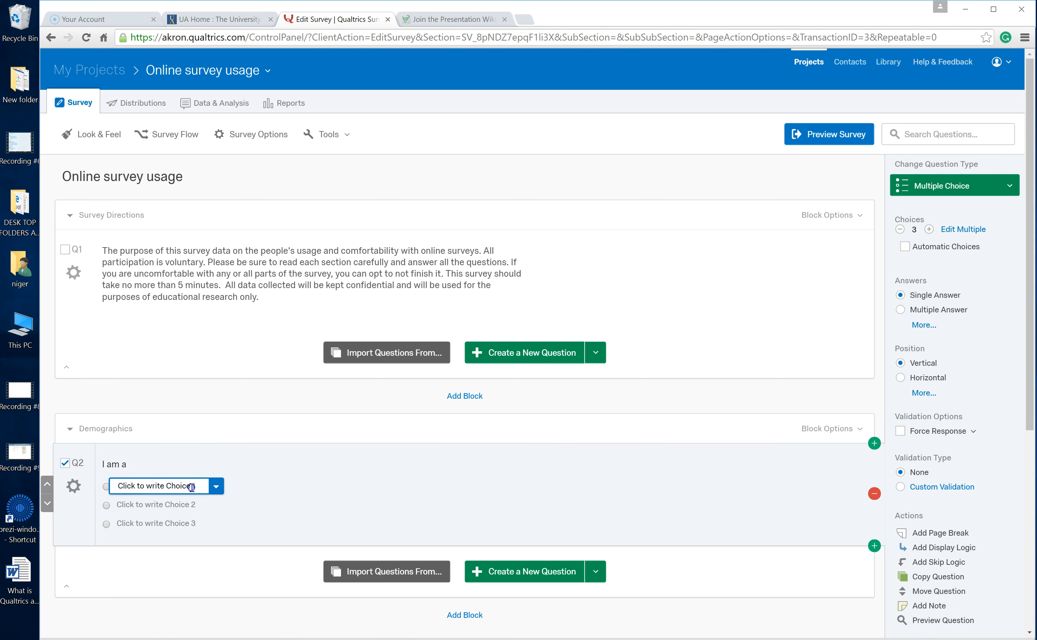
type("Male")
left_click(190, 506)
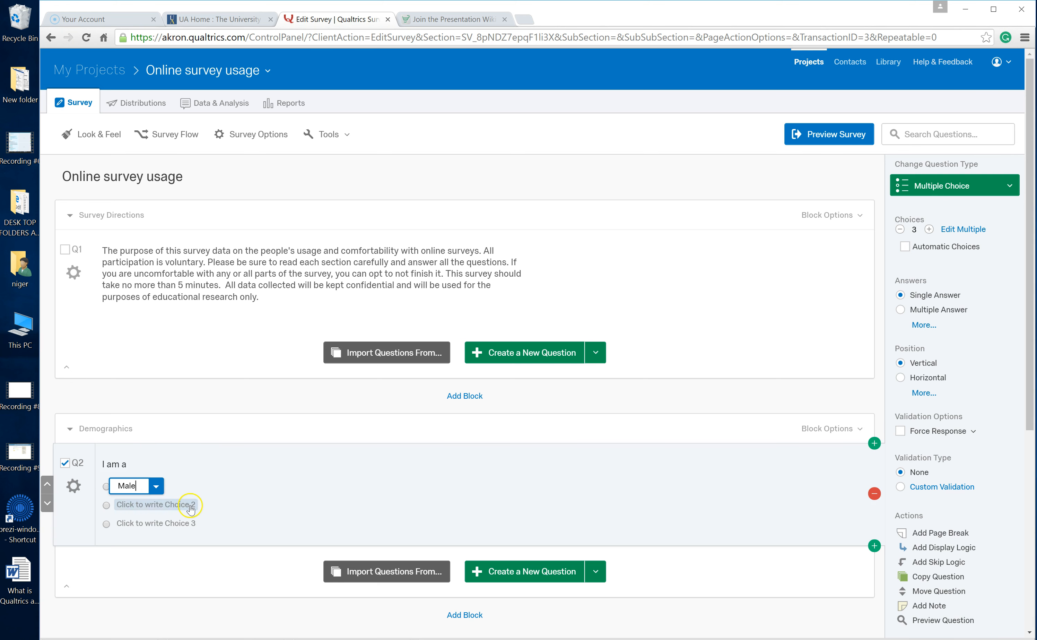
type("Female")
left_click(186, 430)
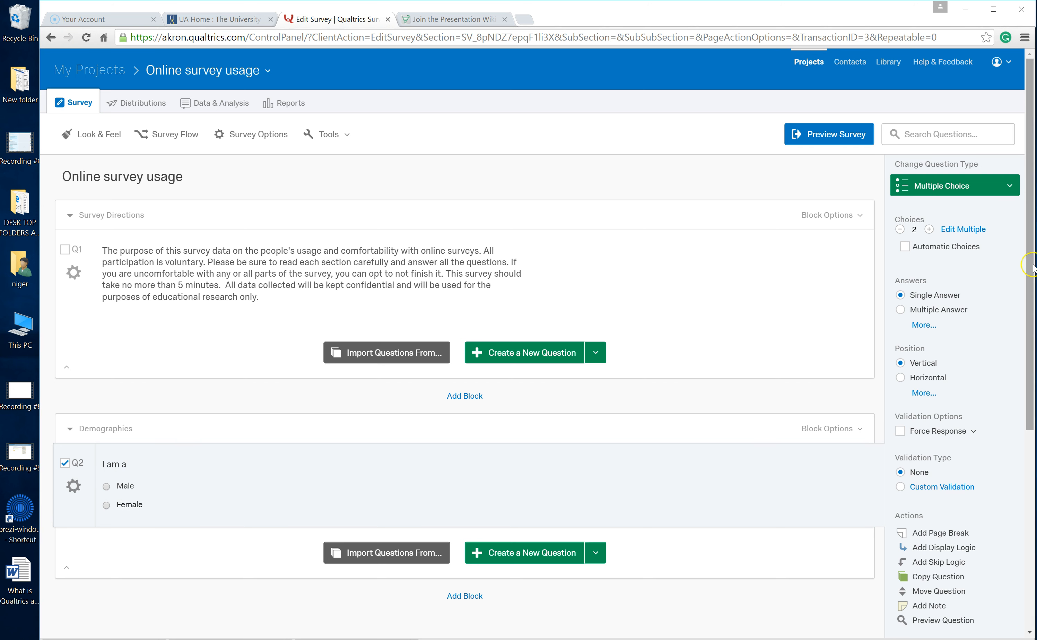
Add another multiple-choice question below Q2 in the Demographics block with the question text "My age is:".
left_click_drag(1033, 268, 1028, 314)
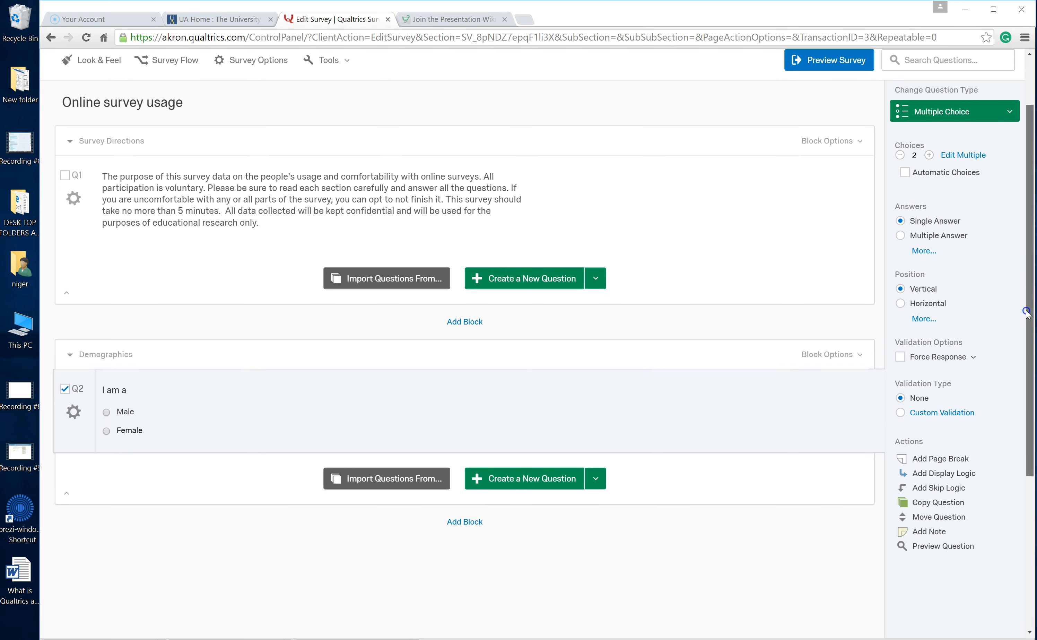
scroll(1028, 314, "down", 1)
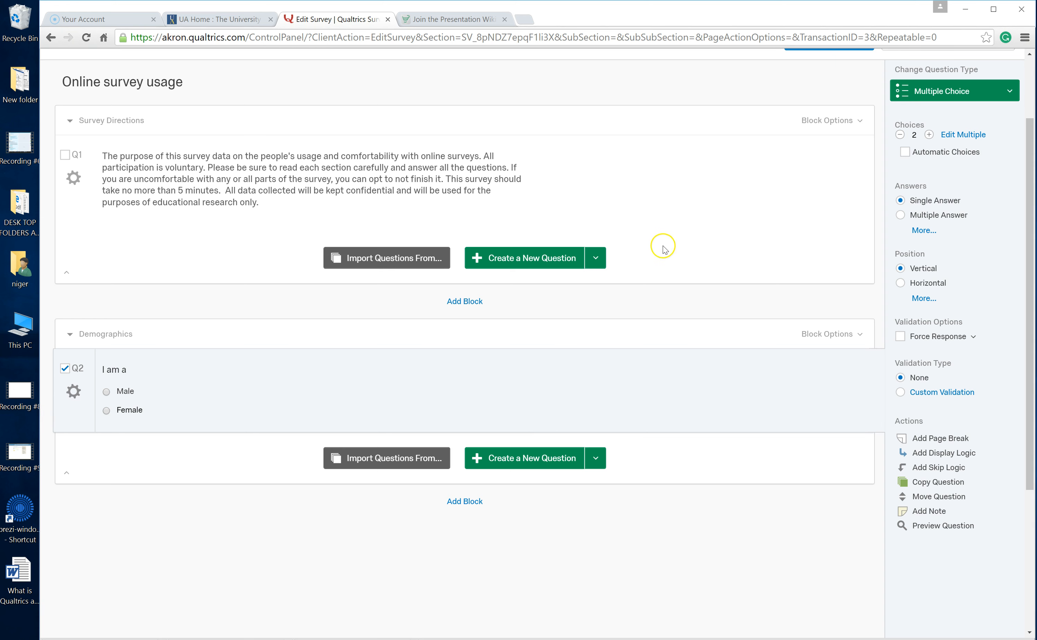
left_click(524, 458)
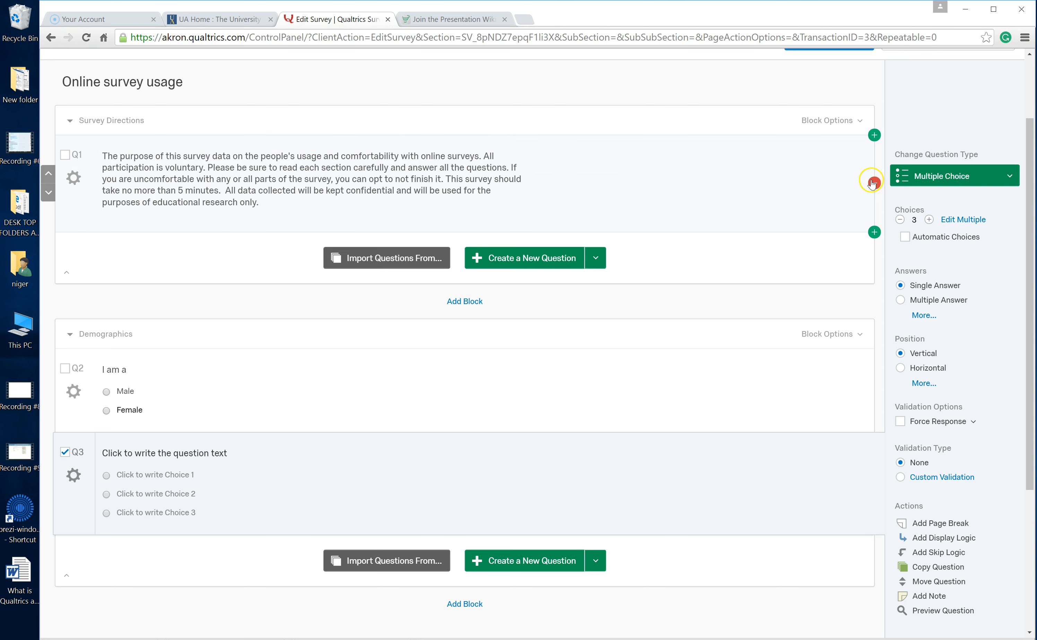
left_click(998, 175)
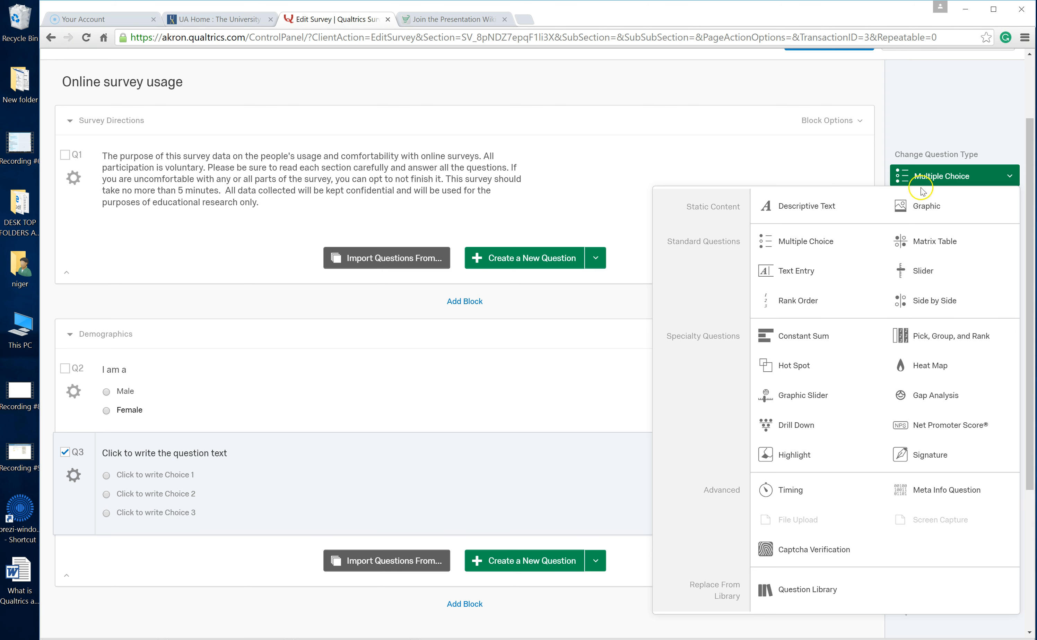
left_click(722, 166)
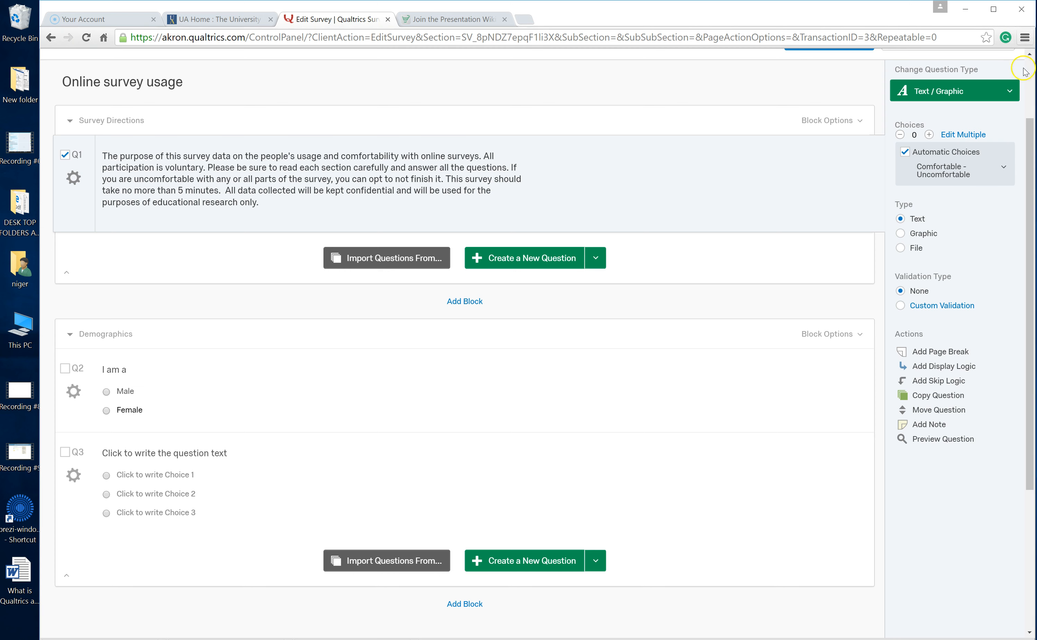
left_click_drag(1025, 119, 1024, 198)
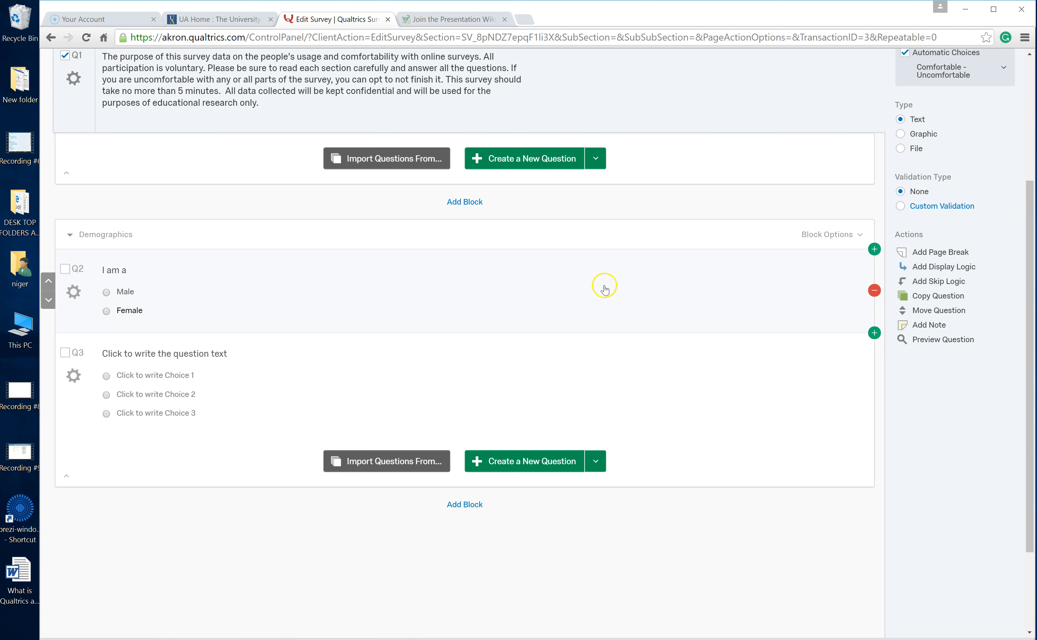
left_click(223, 353)
type("My age is ")
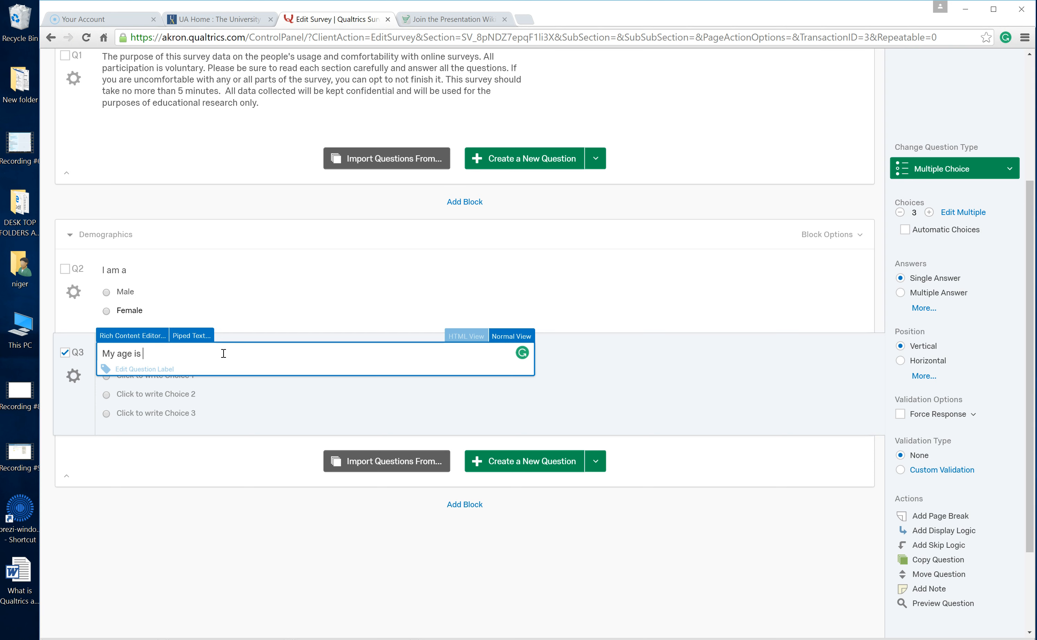
type(":")
left_click(243, 388)
Label Q3's first two choices "Less than 35 years old" and "More than 35 years old".
left_click(181, 375)
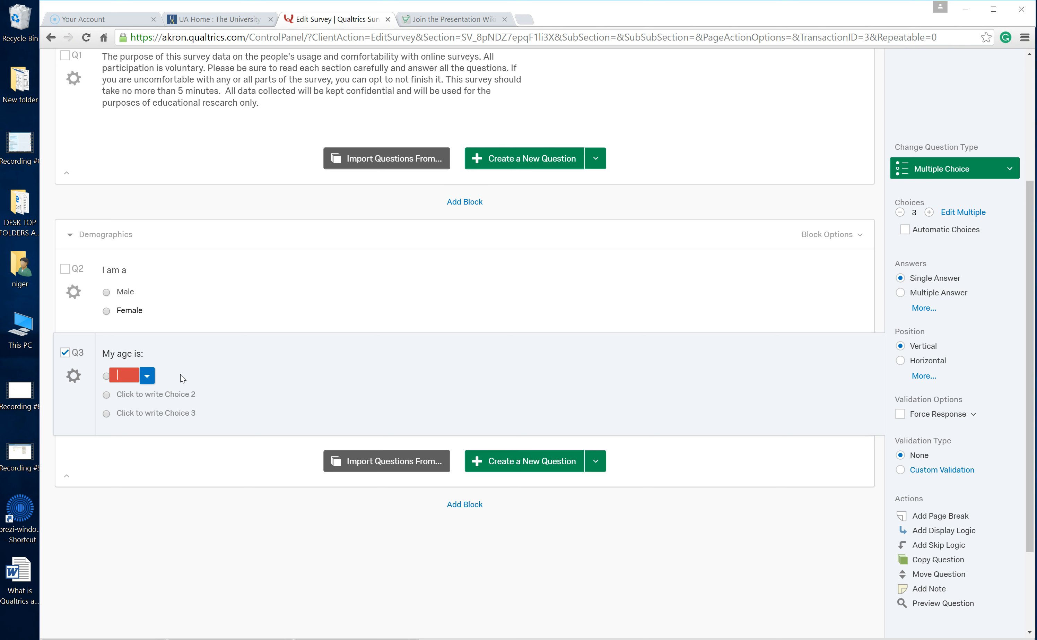
type("Less than 35")
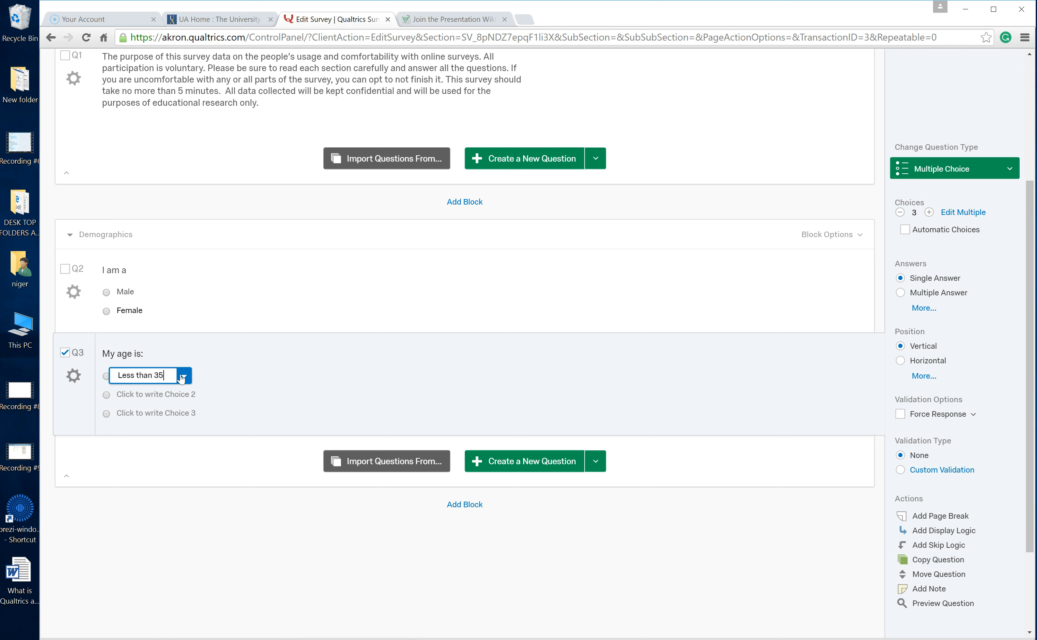
left_click(180, 394)
type("More than 3")
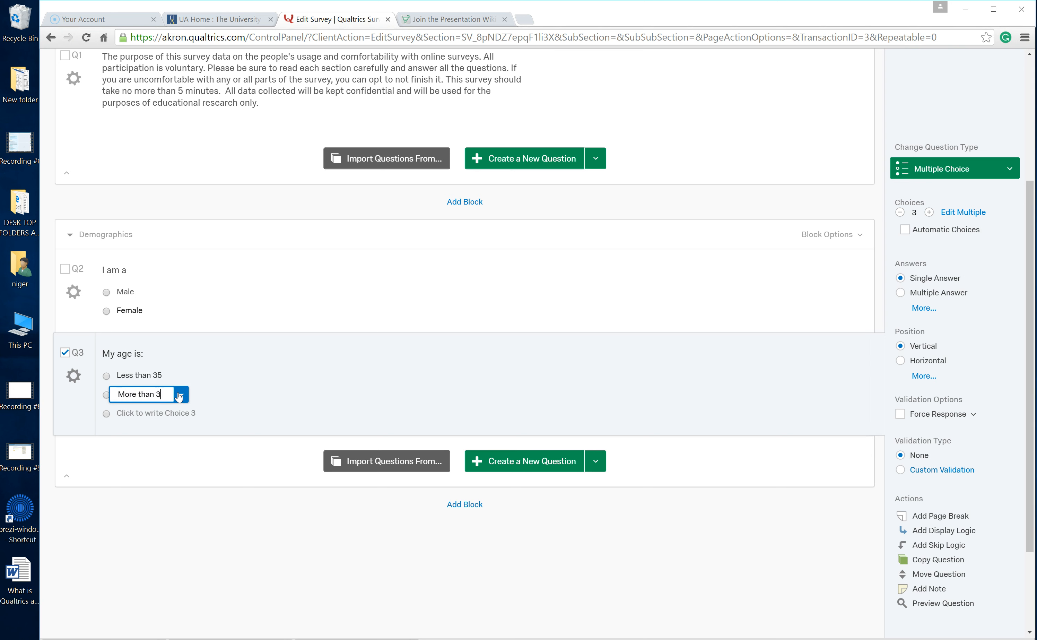
type("5 years old")
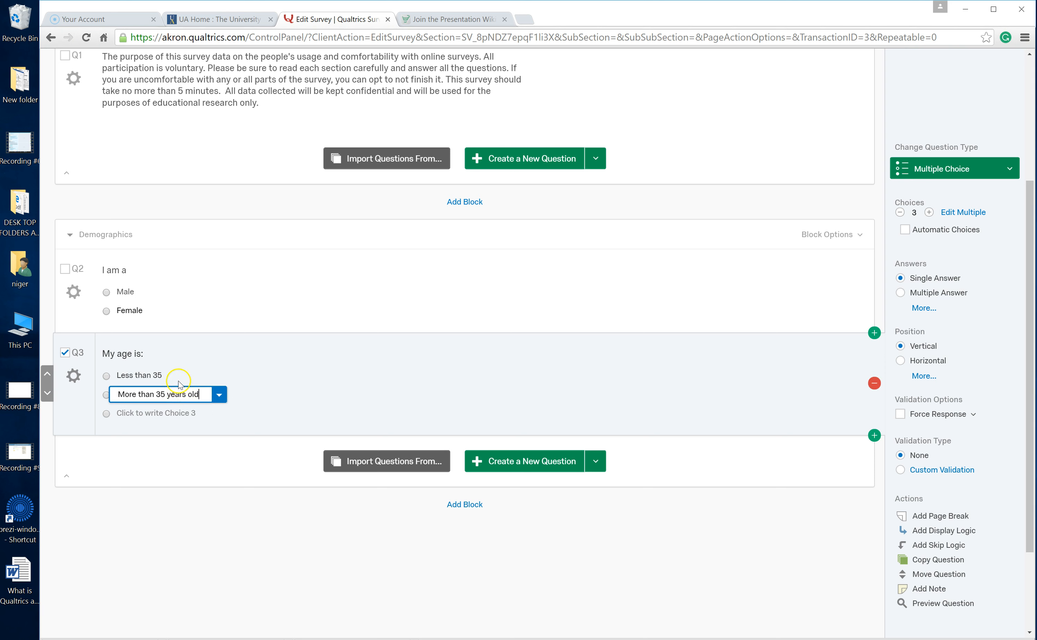
left_click(180, 381)
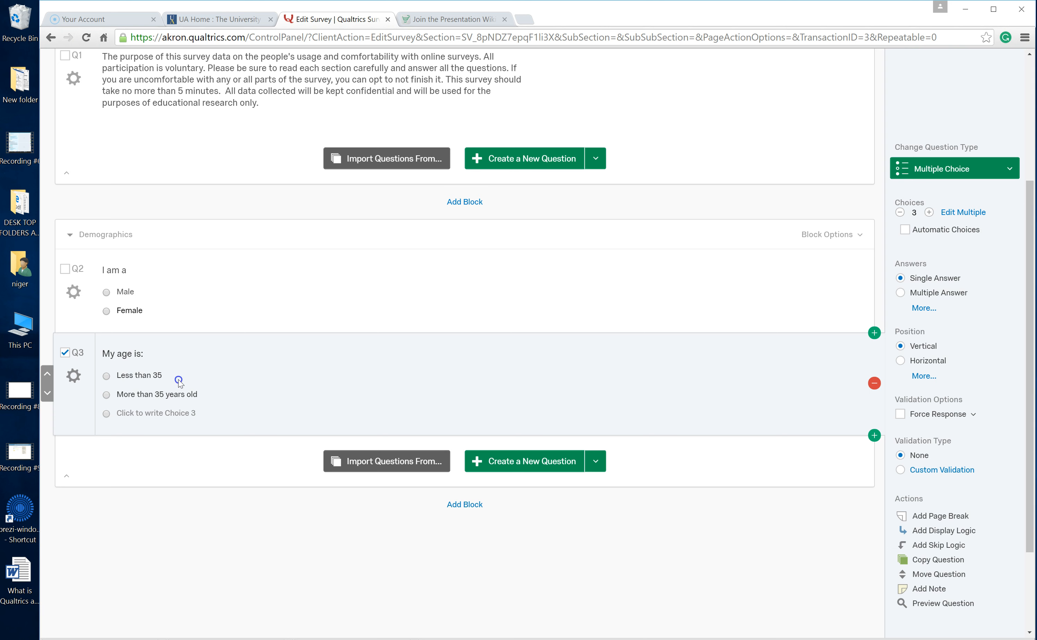
left_click(168, 376)
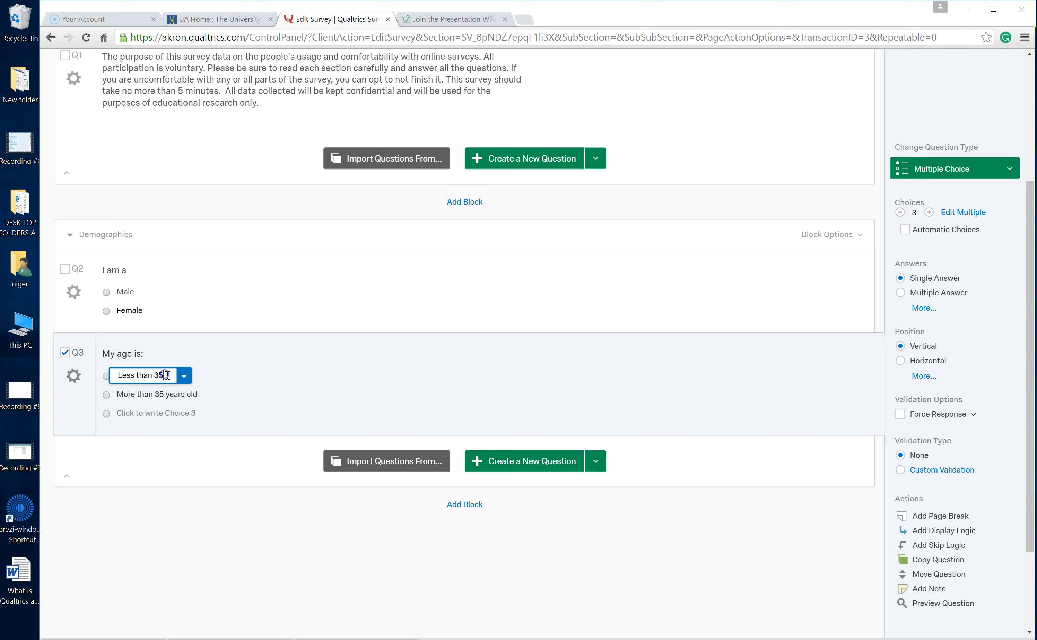
type("years old")
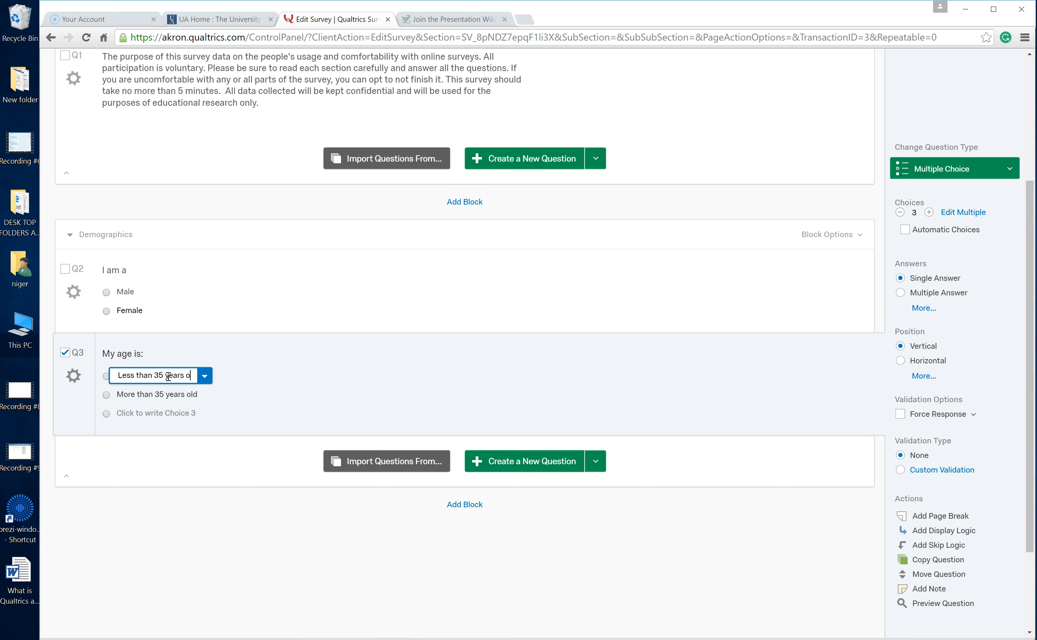
left_click(220, 419)
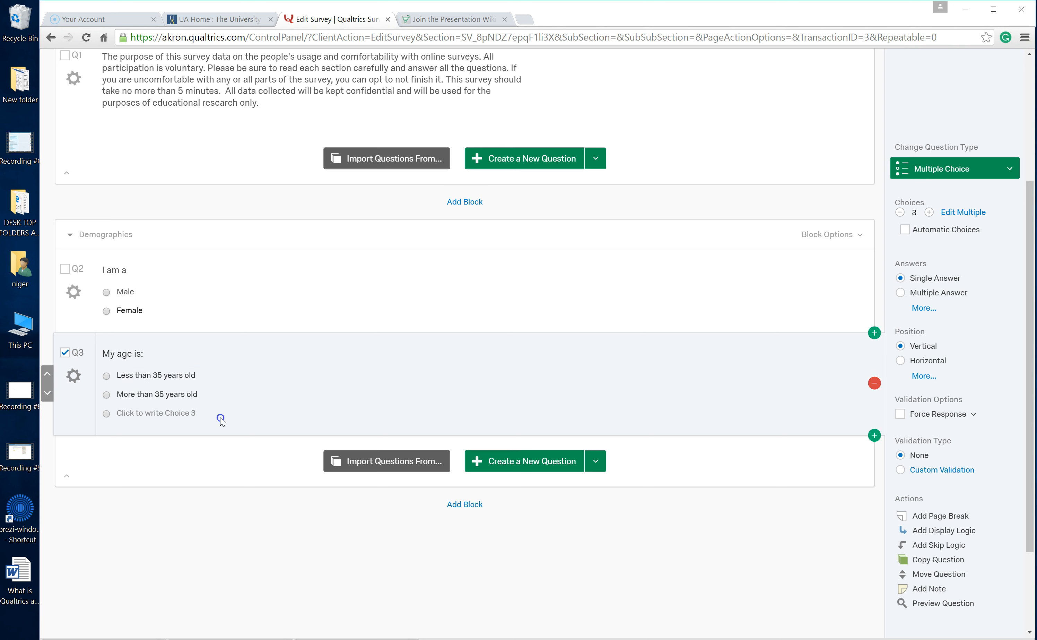
Remove the unused third choice from Q3.
left_click(195, 413)
left_click(179, 416)
left_click(216, 416)
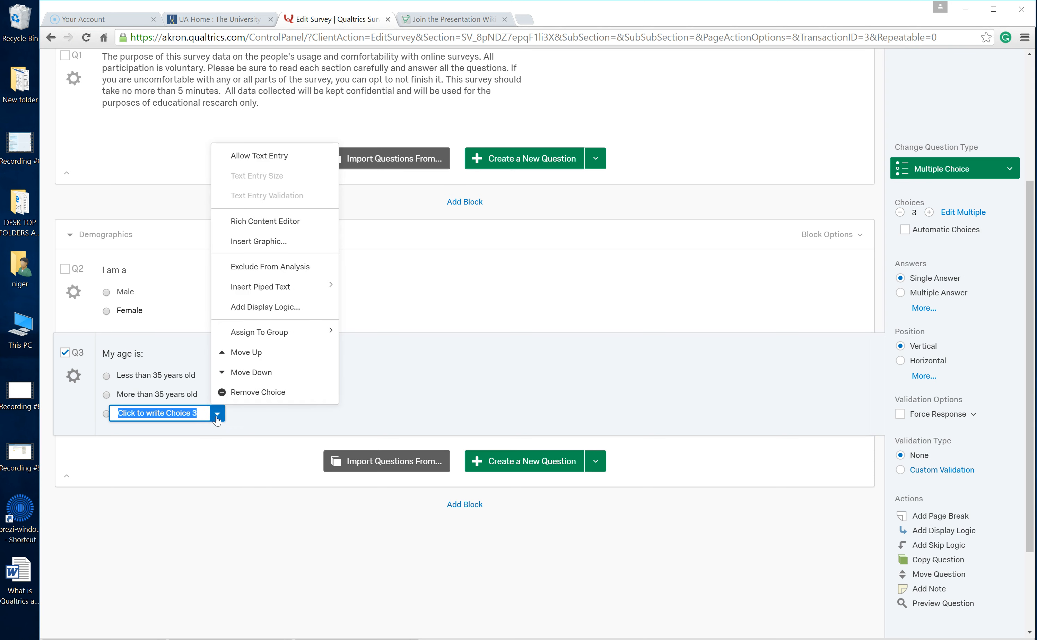
left_click(248, 396)
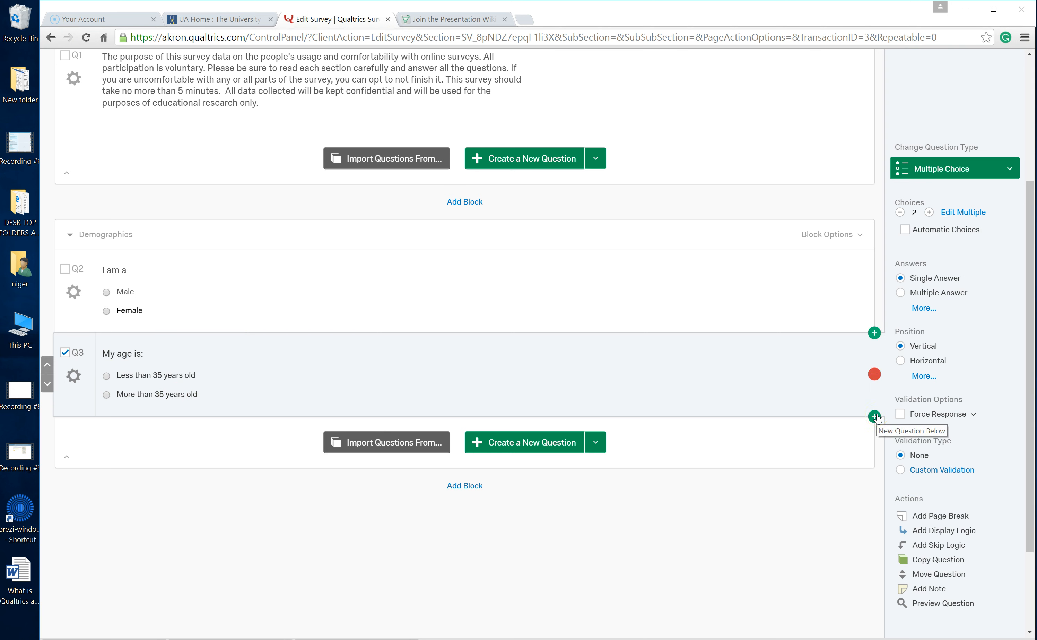
Add a multiple-choice question below Q3 in the Demographics block with the question text "Mr race is:".
left_click(535, 443)
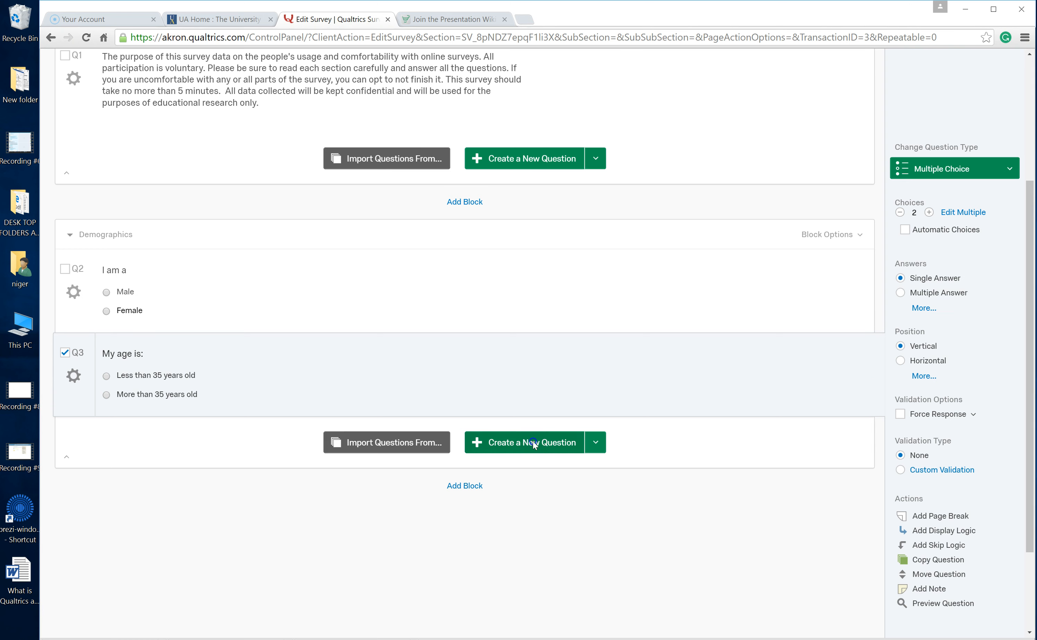
left_click(192, 438)
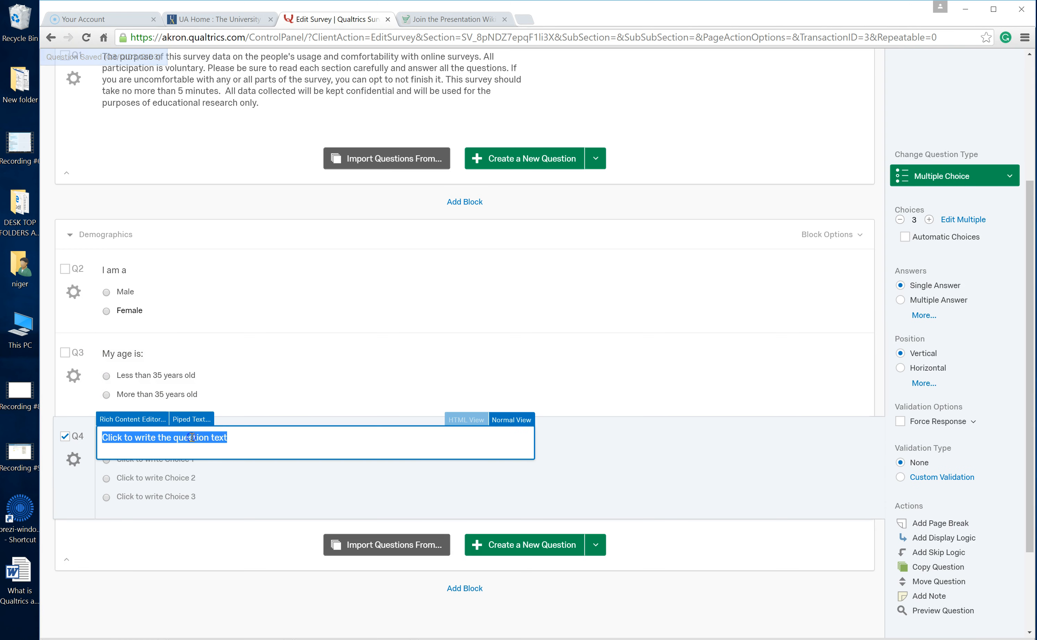
type("Mhy e")
key("BackSpace")
key("BackSpace")
key("BackSpace")
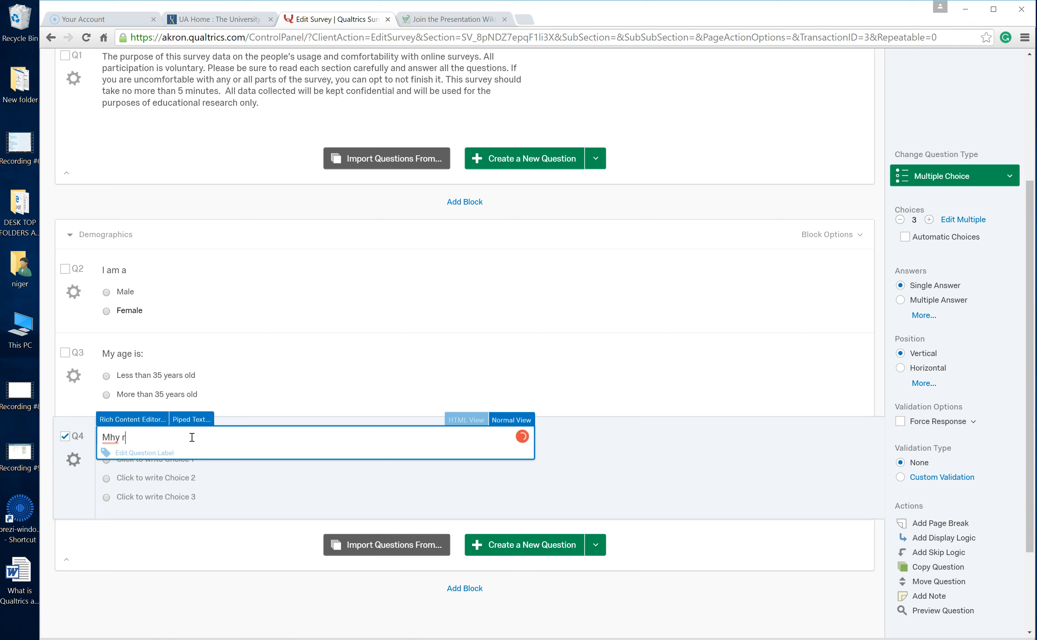
key("BackSpace")
type("r race is:")
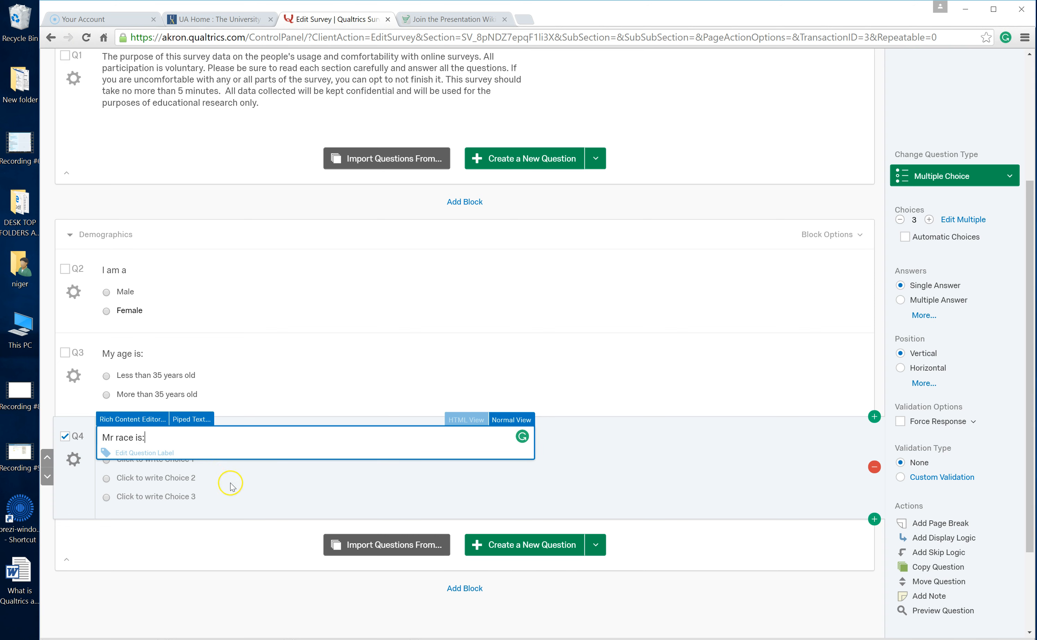
left_click(229, 486)
Label Q4's first two choices "White/Caucasian" and "Black/African American".
left_click(179, 459)
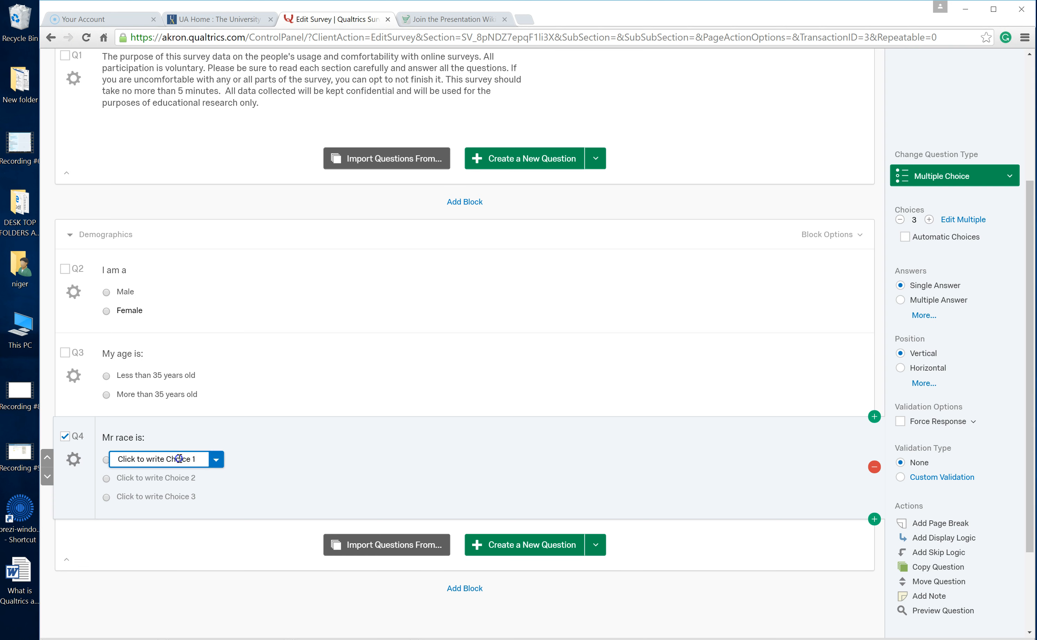
type("White")
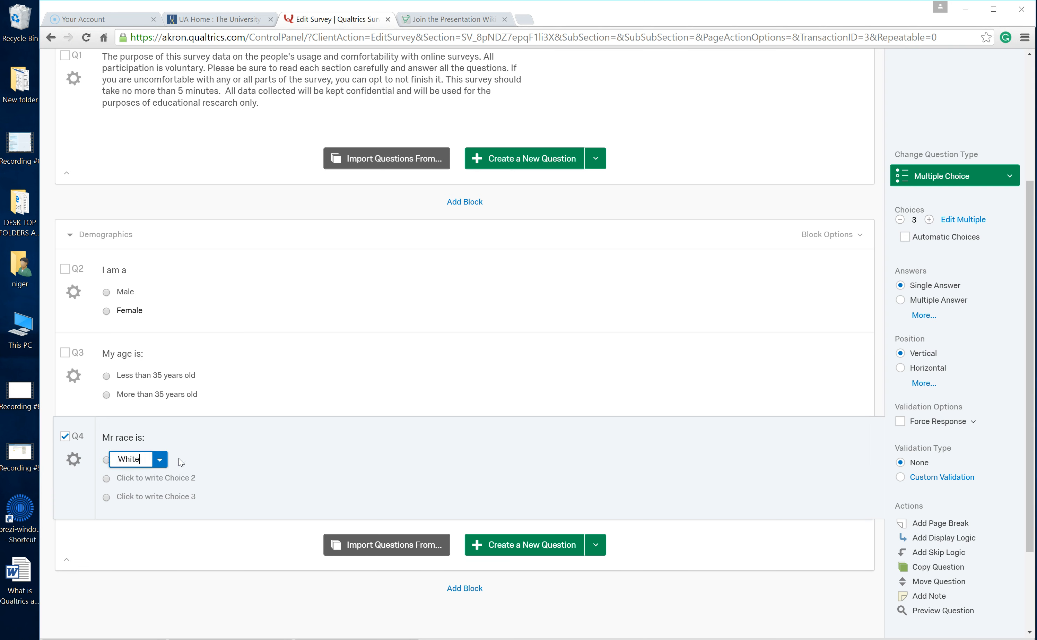
type("/Caucasian")
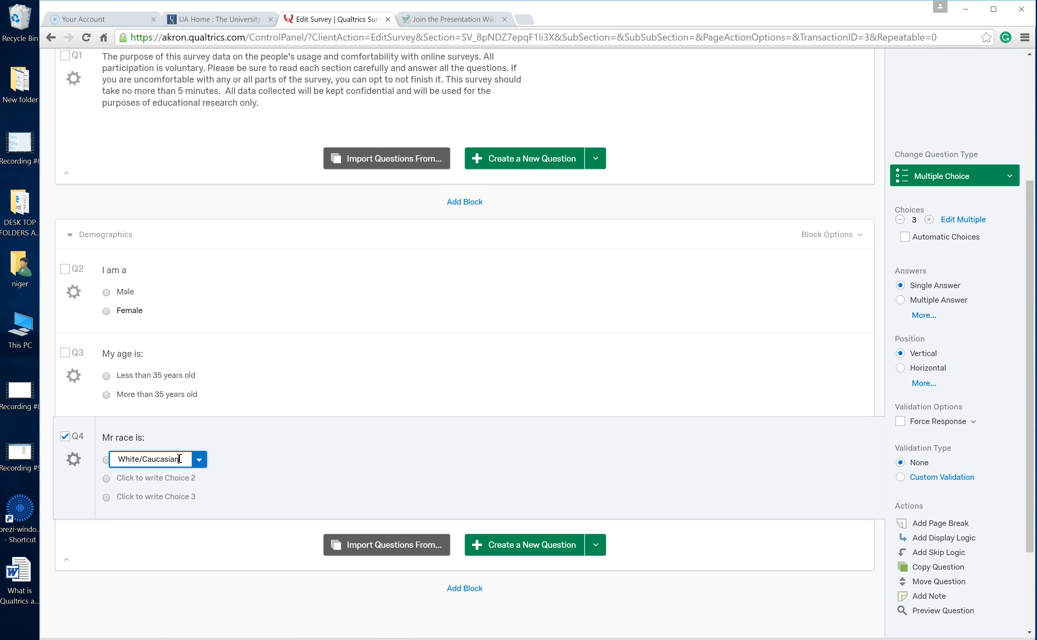
left_click(178, 478)
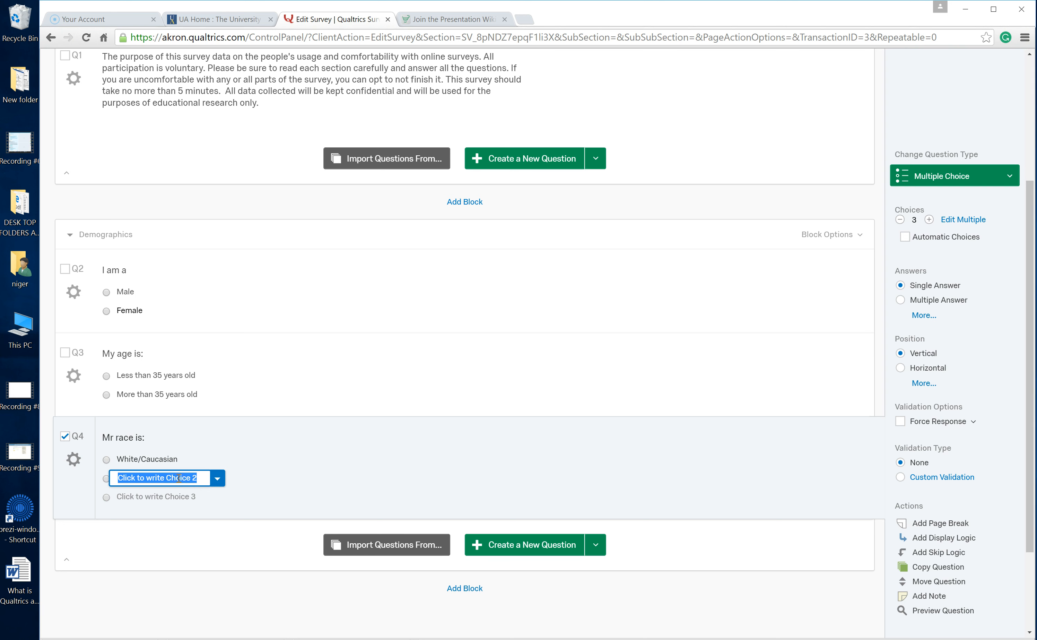
type("Black/Afro")
key("BackSpace")
type("ican ameri")
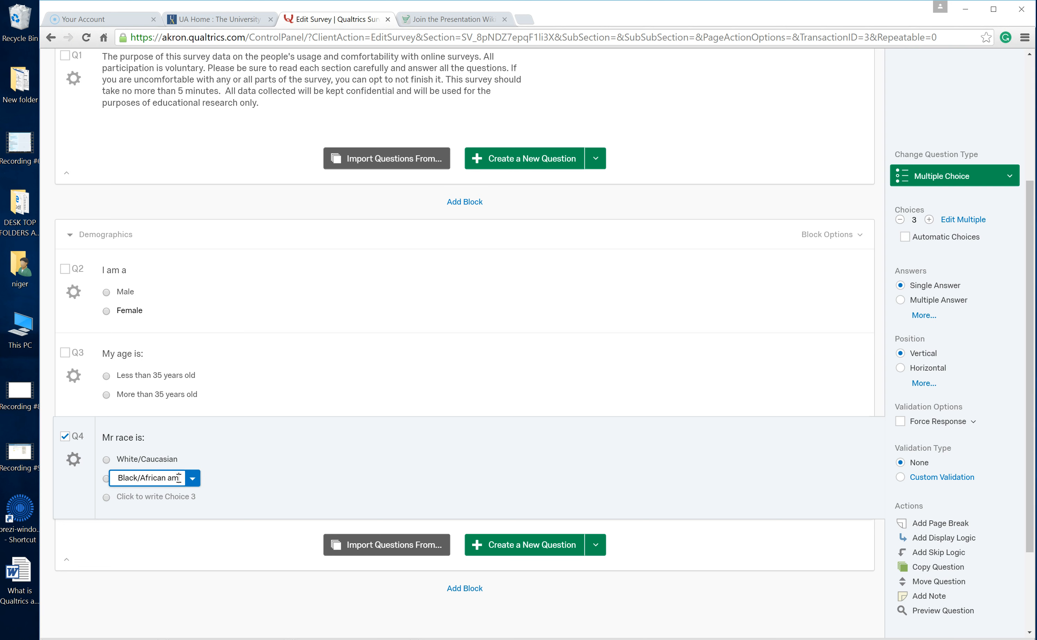
key("BackSpace")
key("BackSpace")
key("BackSpace")
key("BackSpace")
key("BackSpace")
type("American")
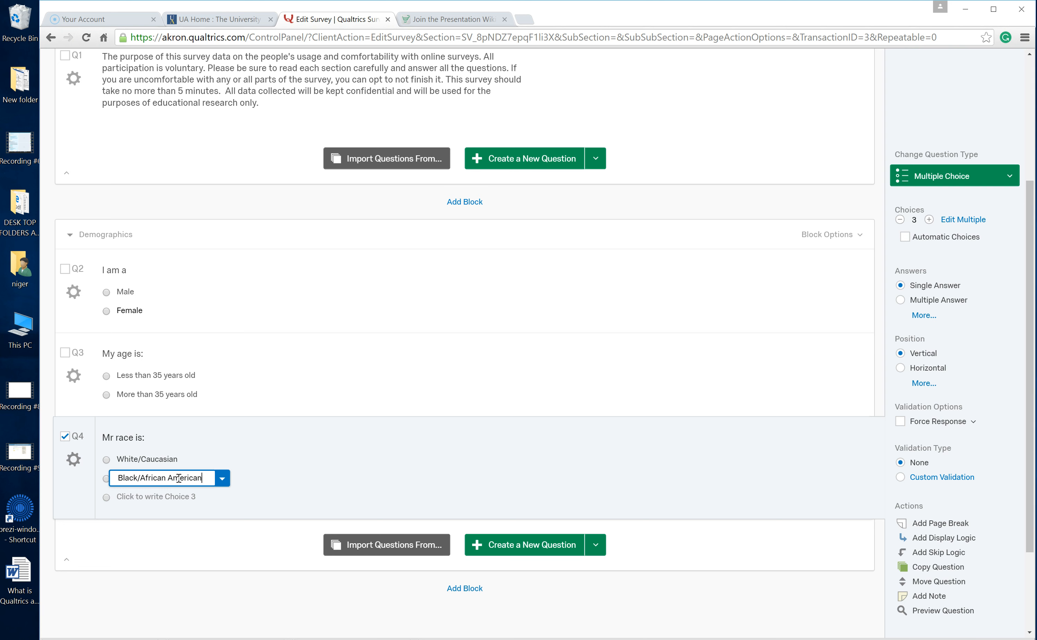
Label Q4's third choice "Hispanic/Latino(a)".
left_click(188, 496)
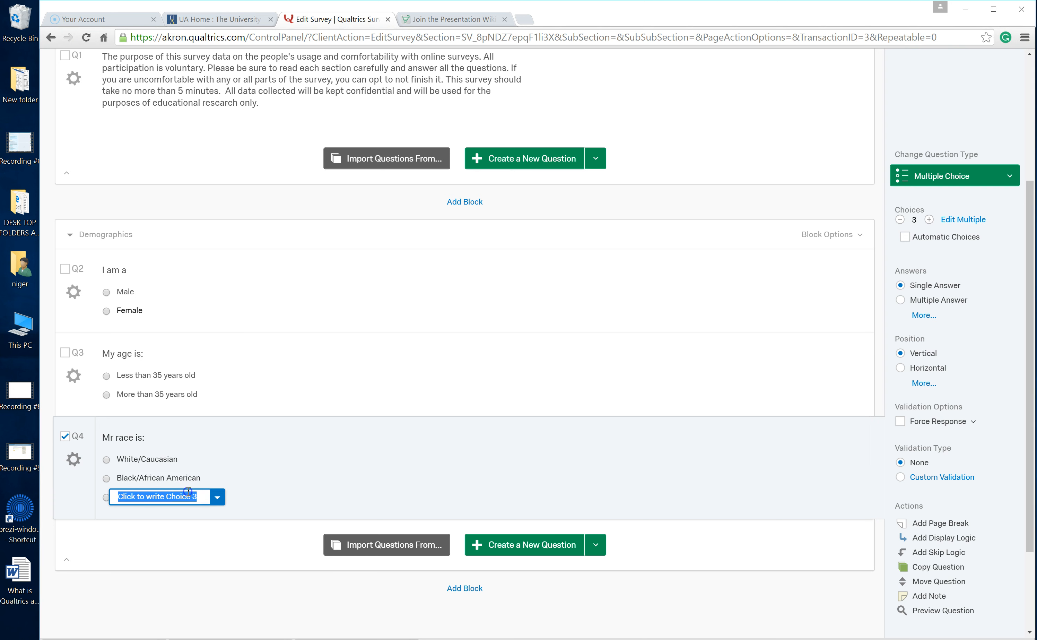
key("BackSpace")
type("Hispanic")
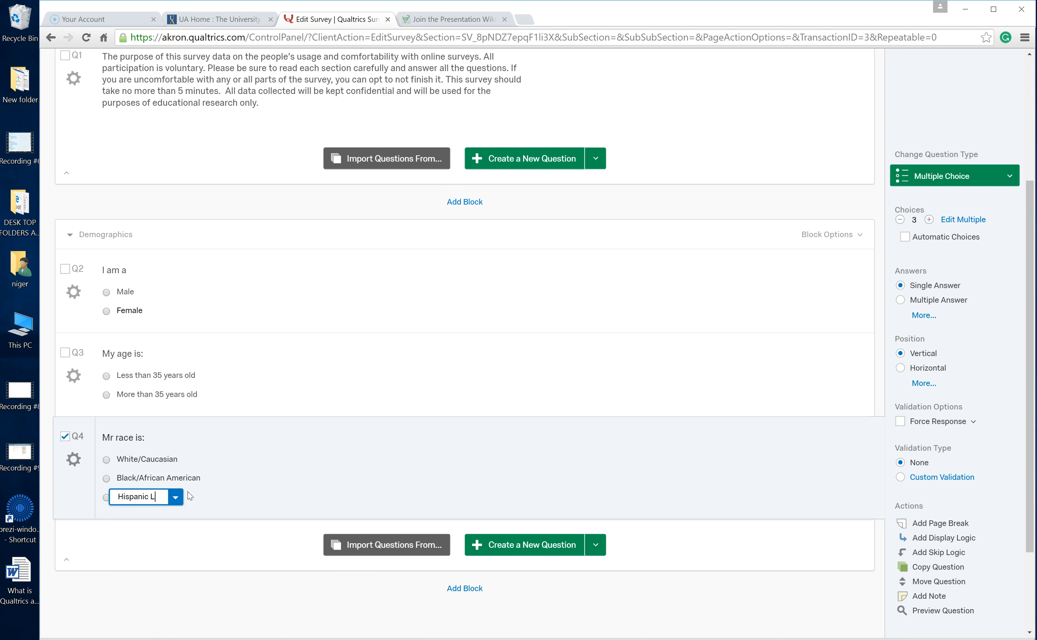
type("?")
key("BackSpace")
type("/Latino(a)")
left_click(424, 460)
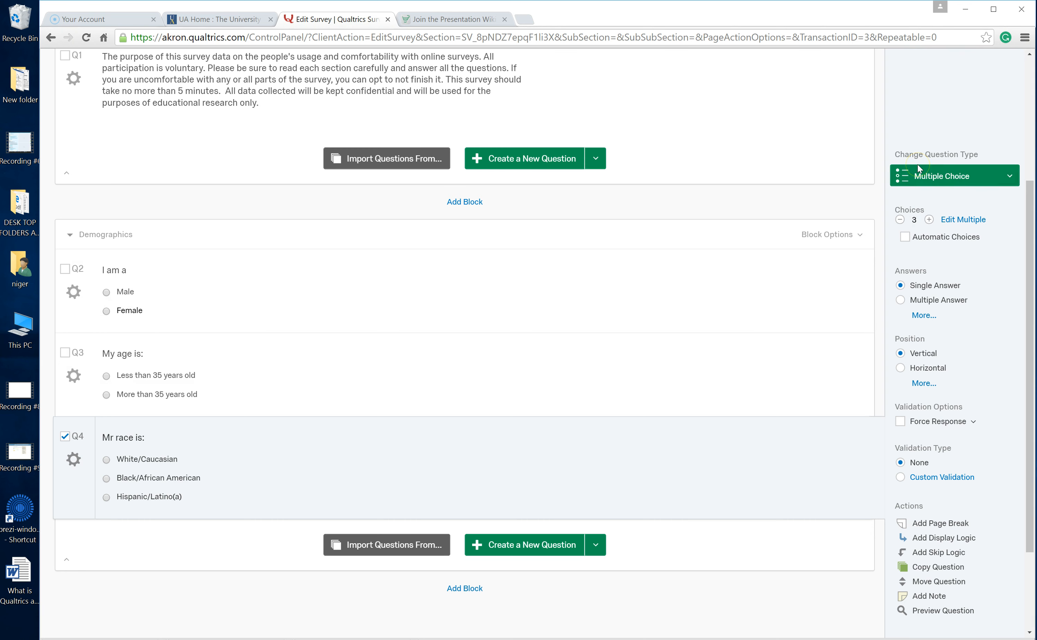
Increase the number of answer choices in Q4 to 7.
left_click(929, 220)
left_click(930, 220)
left_click(931, 219)
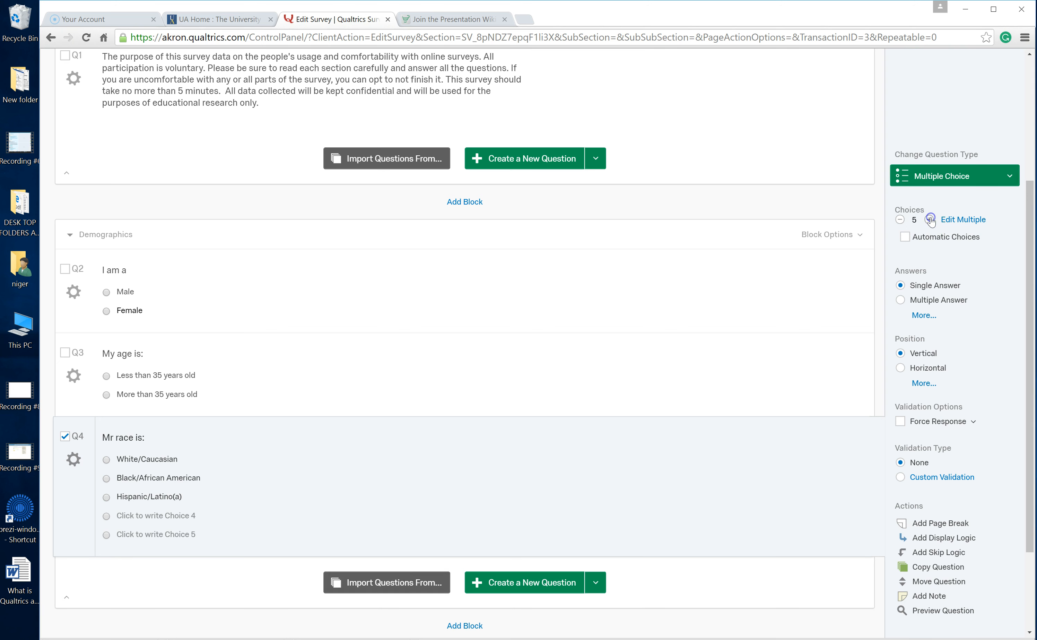
left_click(930, 220)
left_click(931, 220)
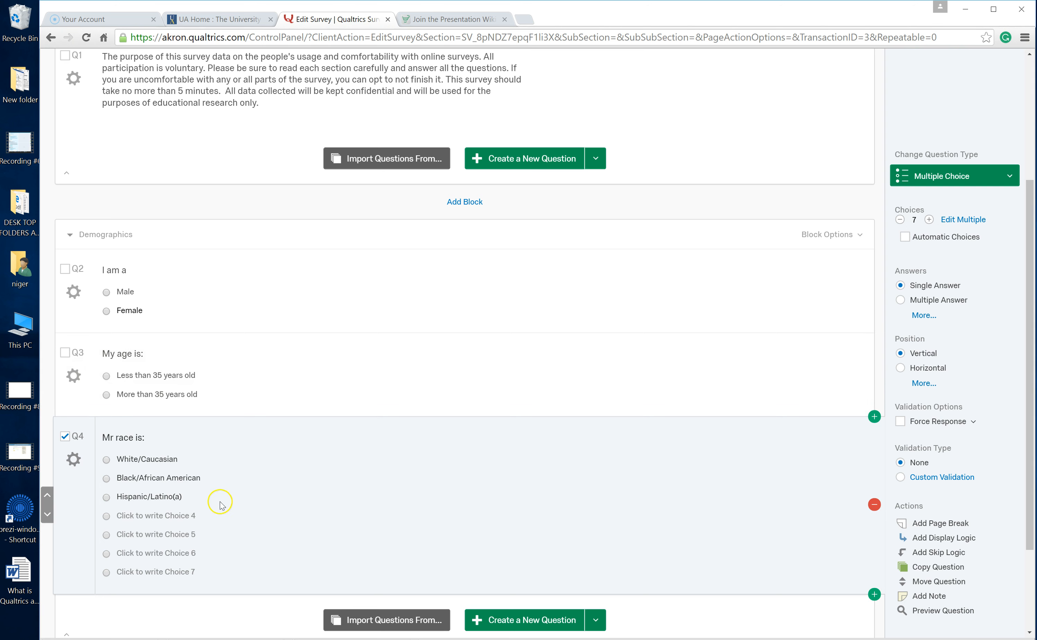
Label Q4's fourth and fifth choices "Asian American" and "Bi-Racial".
left_click(194, 516)
type("Asian AMeri")
key("BackSpace")
key("BackSpace")
key("BackSpace")
key("BackSpace")
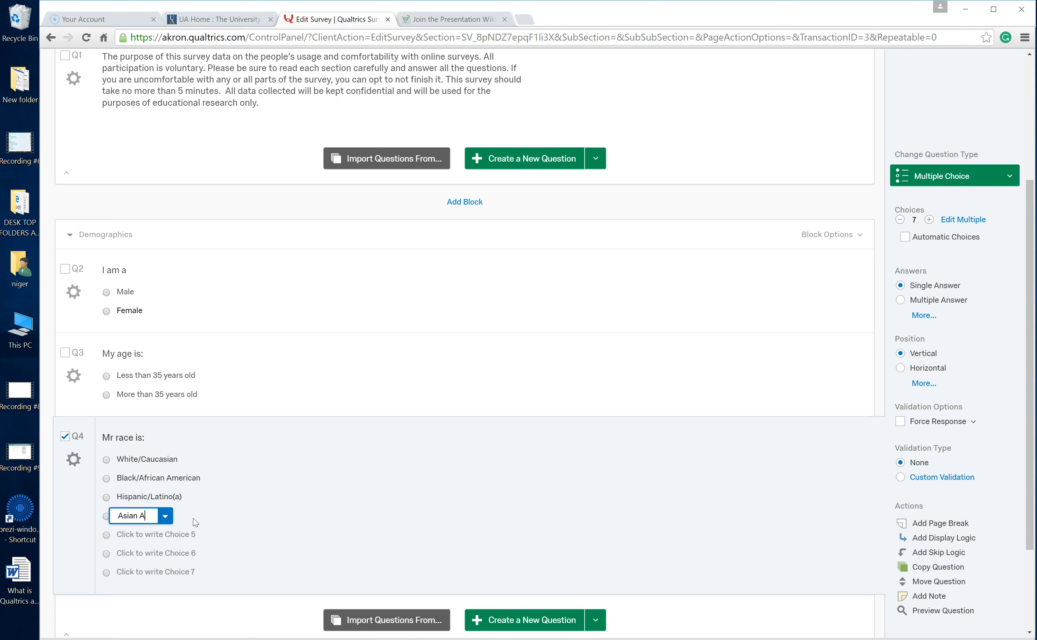
type("merican")
left_click(187, 535)
key("BackSpace")
type("Bi-Racial")
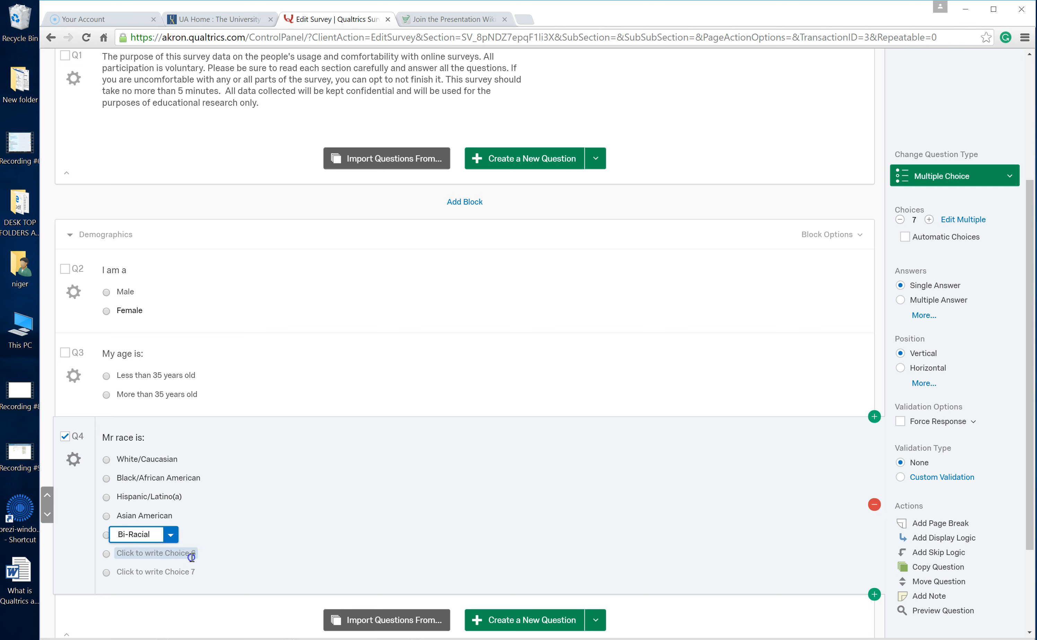
Label Q4's sixth and seventh choices "Multiracial" and "International".
left_click(191, 557)
key("BackSpace")
type("Multirac")
key("BackSpace")
key("BackSpace")
type("acial")
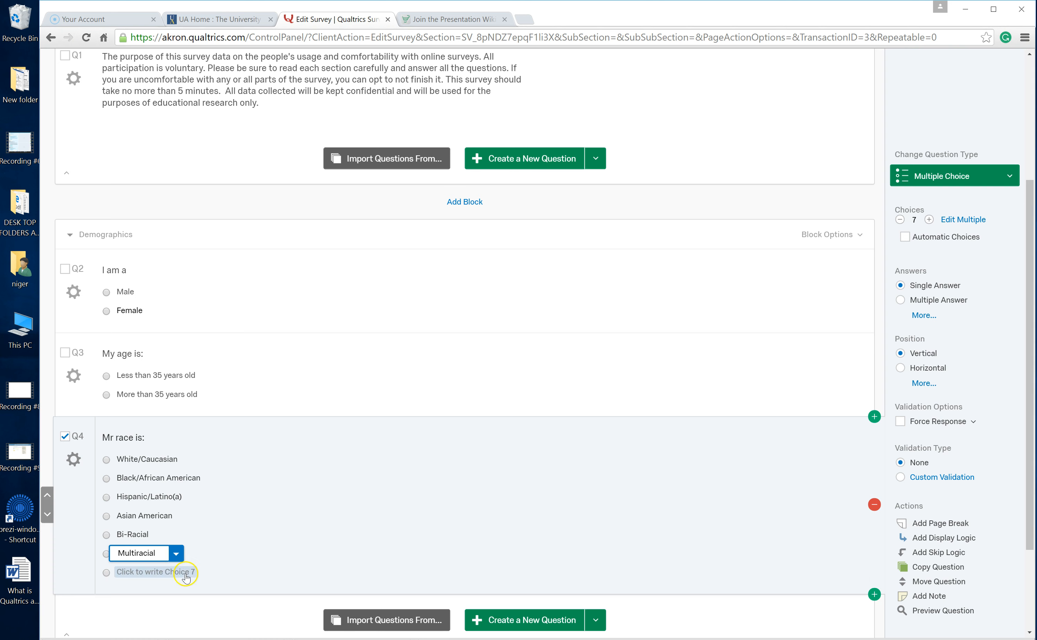
left_click(186, 576)
type("International")
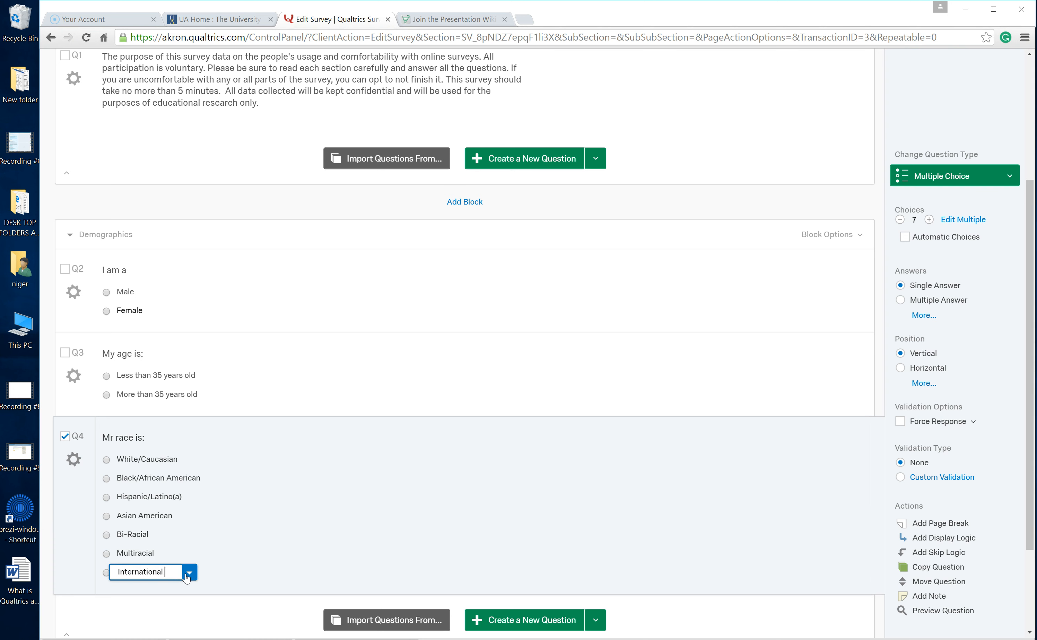
left_click(230, 548)
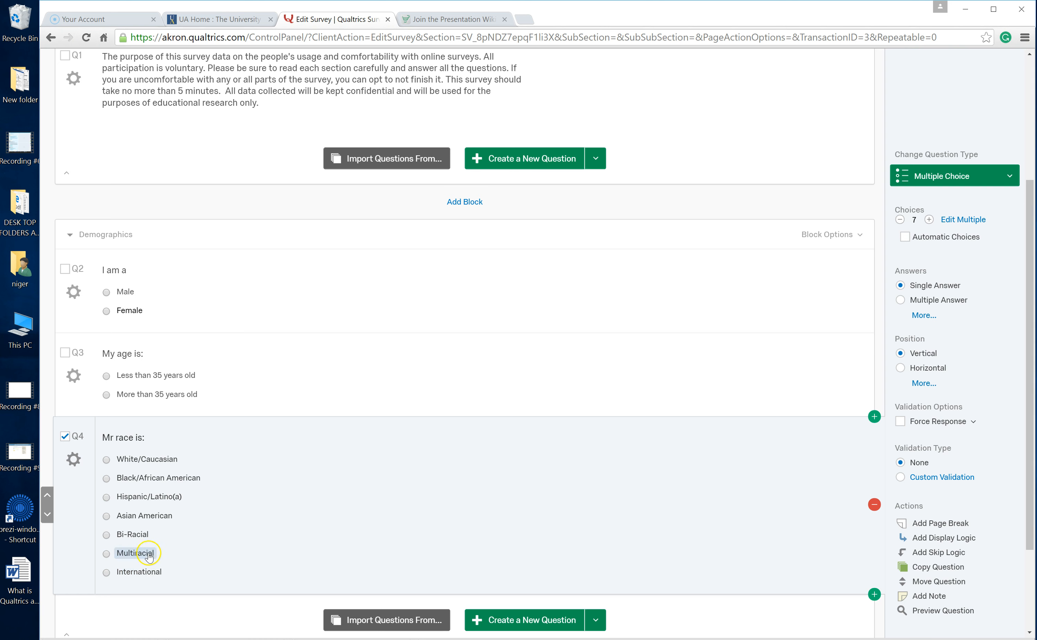
Allow text entry on Q4's Bi-Racial choice and widen its text box for a longer answer.
left_click(160, 575)
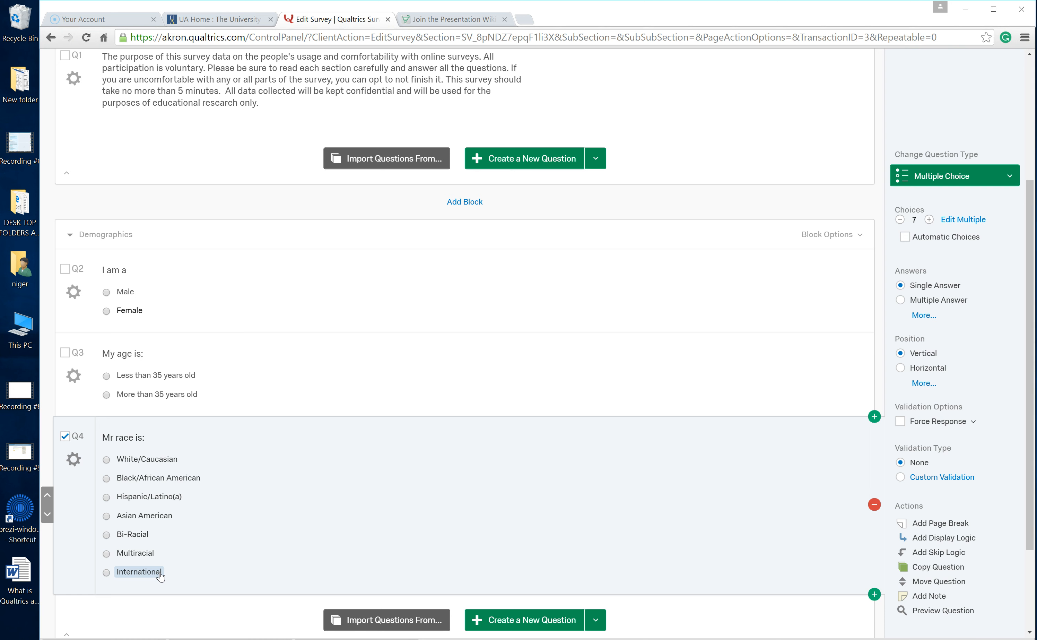
left_click(142, 535)
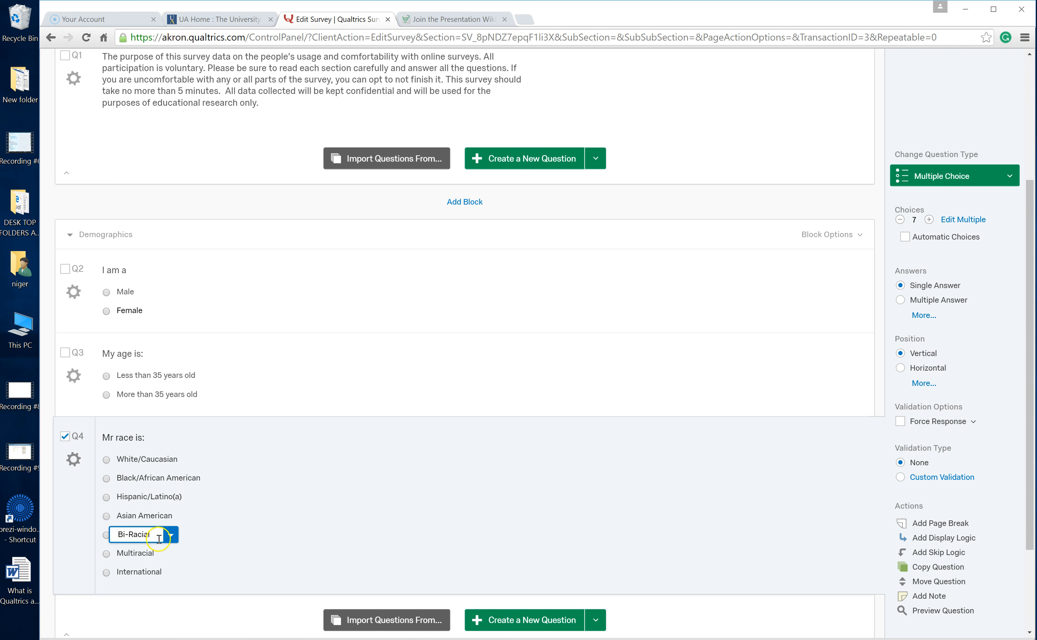
left_click(172, 538)
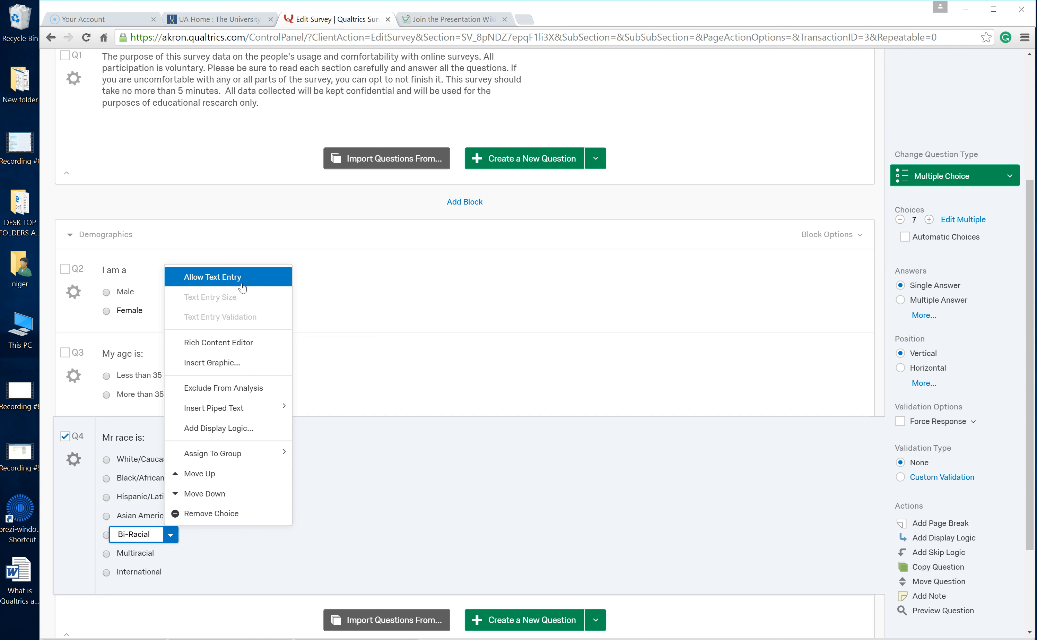
left_click(243, 288)
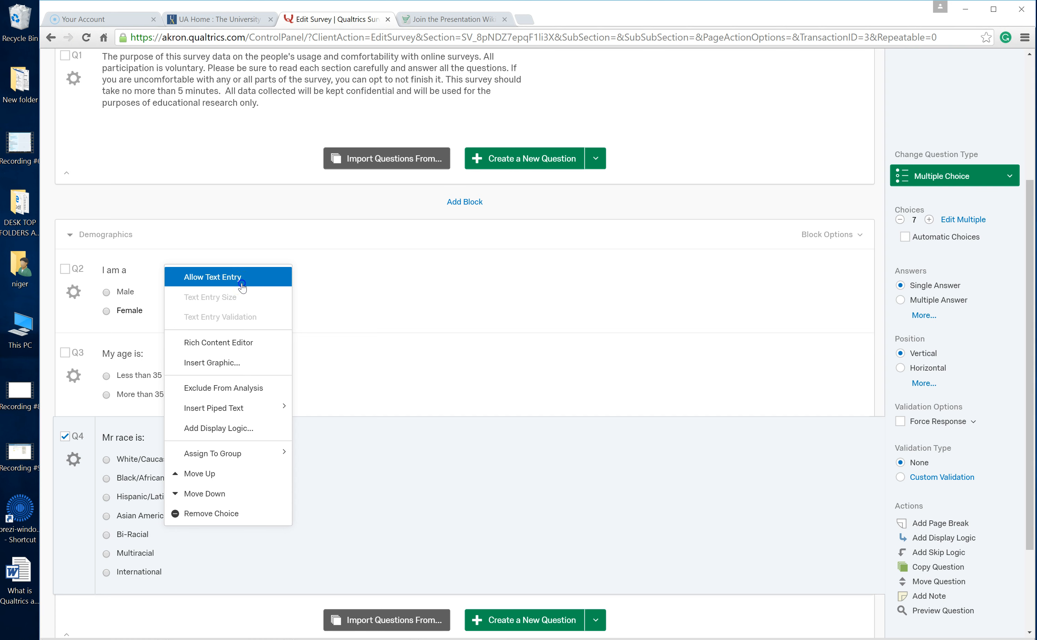
left_click(186, 533)
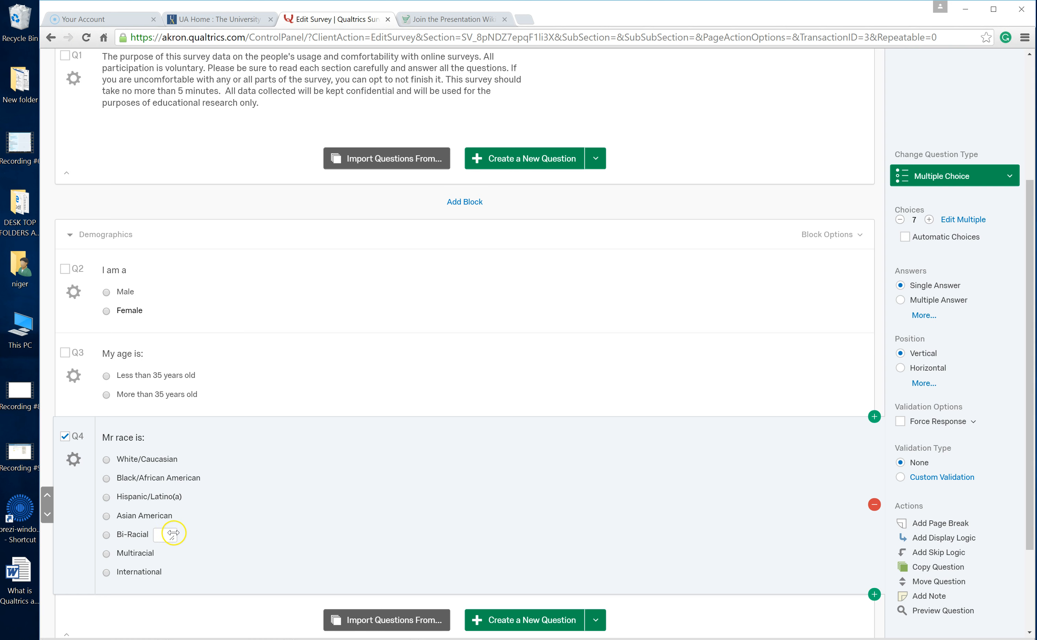
left_click_drag(173, 532, 244, 528)
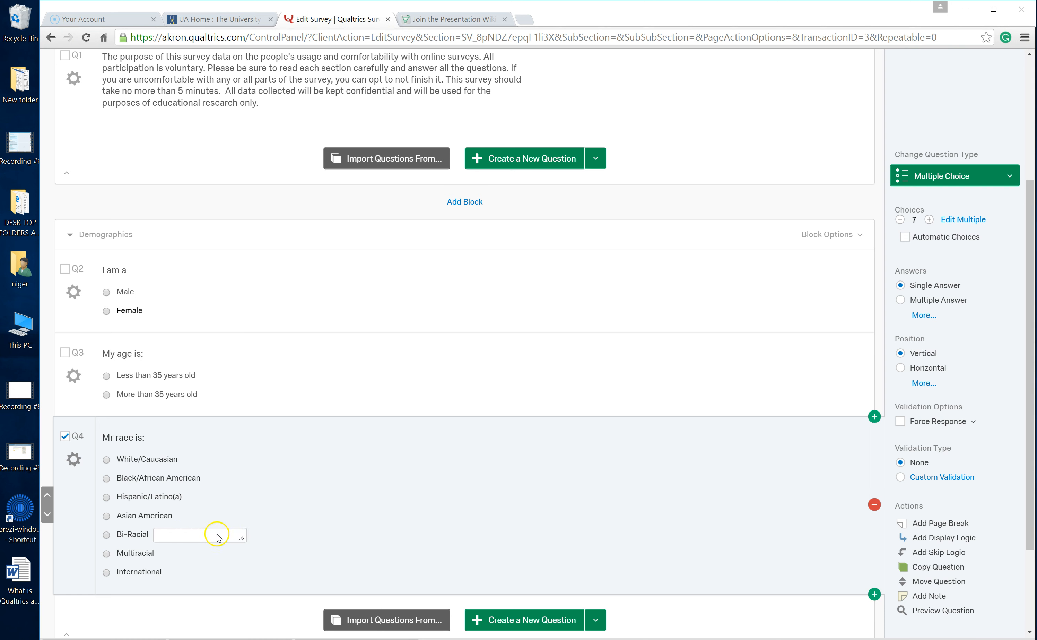
left_click_drag(242, 538, 257, 538)
Allow text entry on Q4's Multiracial choice and widen its text box slightly beyond the Bi-Racial one.
left_click(156, 555)
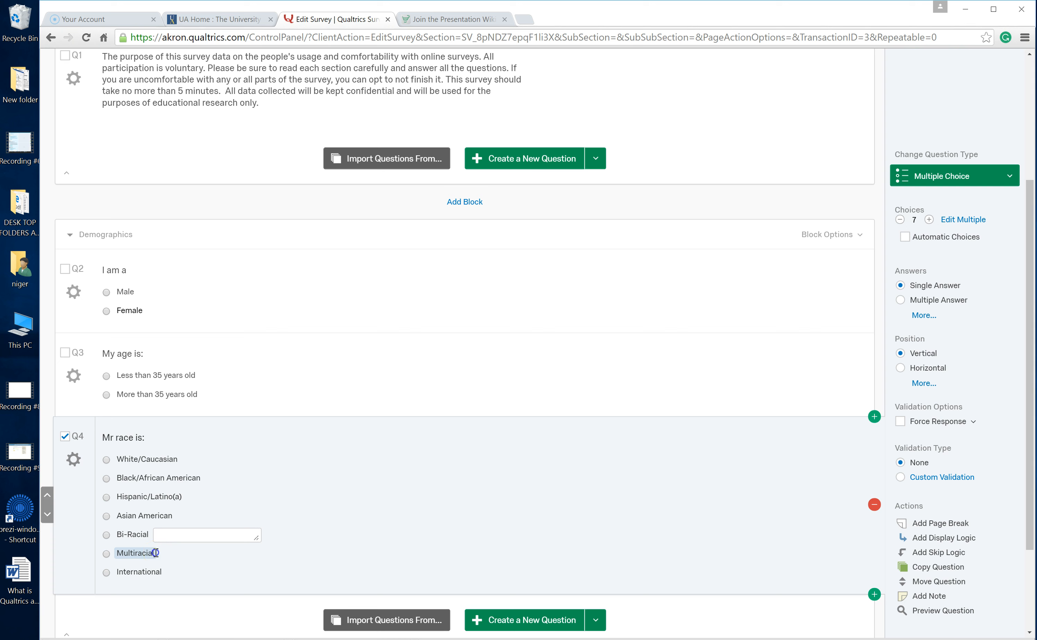
left_click(155, 555)
left_click(175, 555)
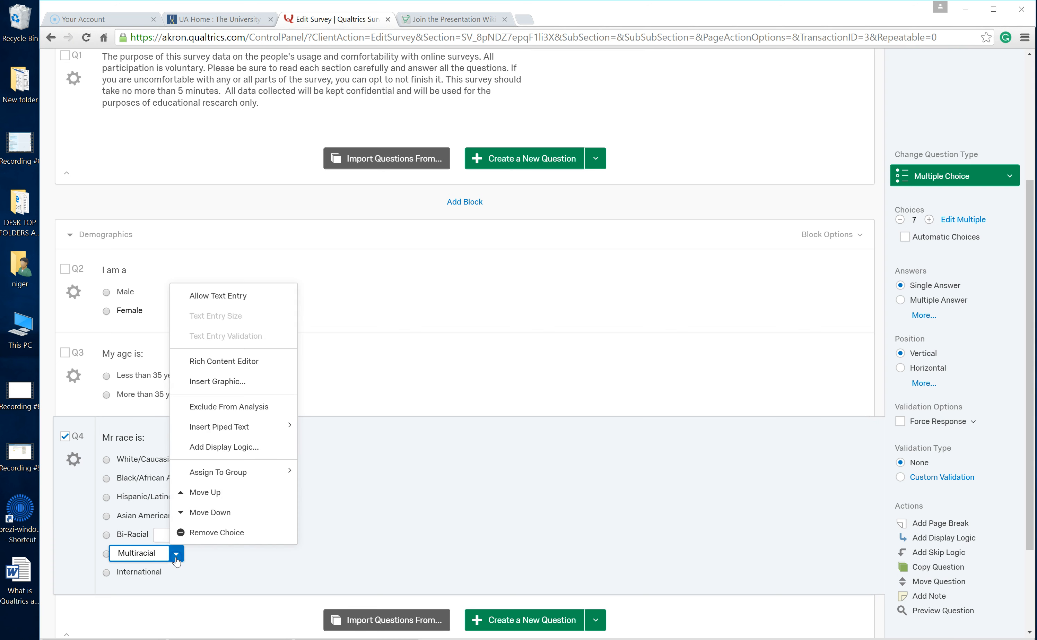
left_click(217, 302)
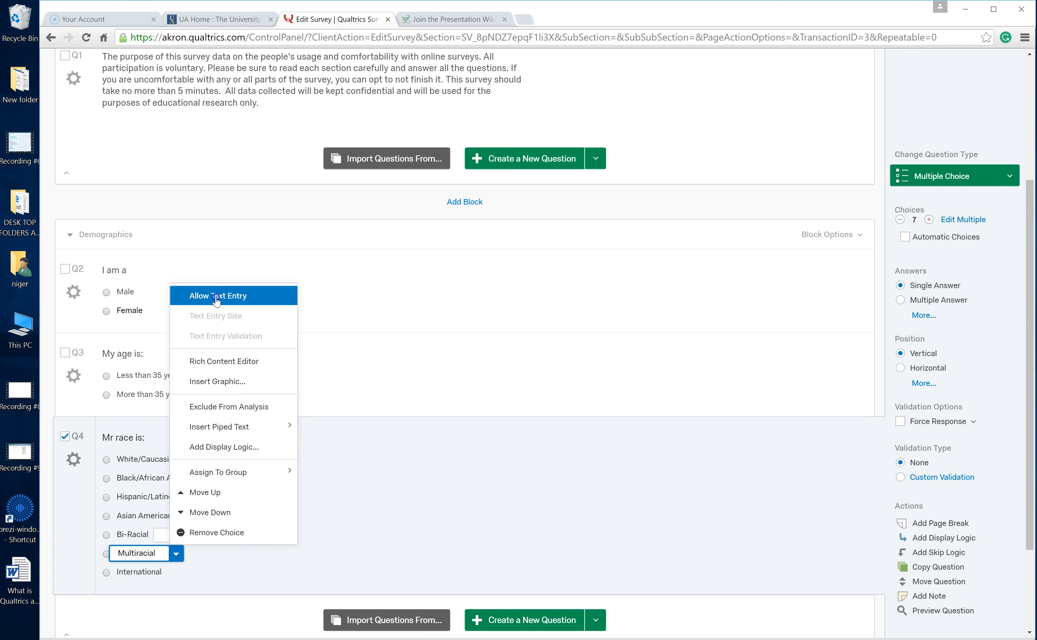
left_click(178, 553)
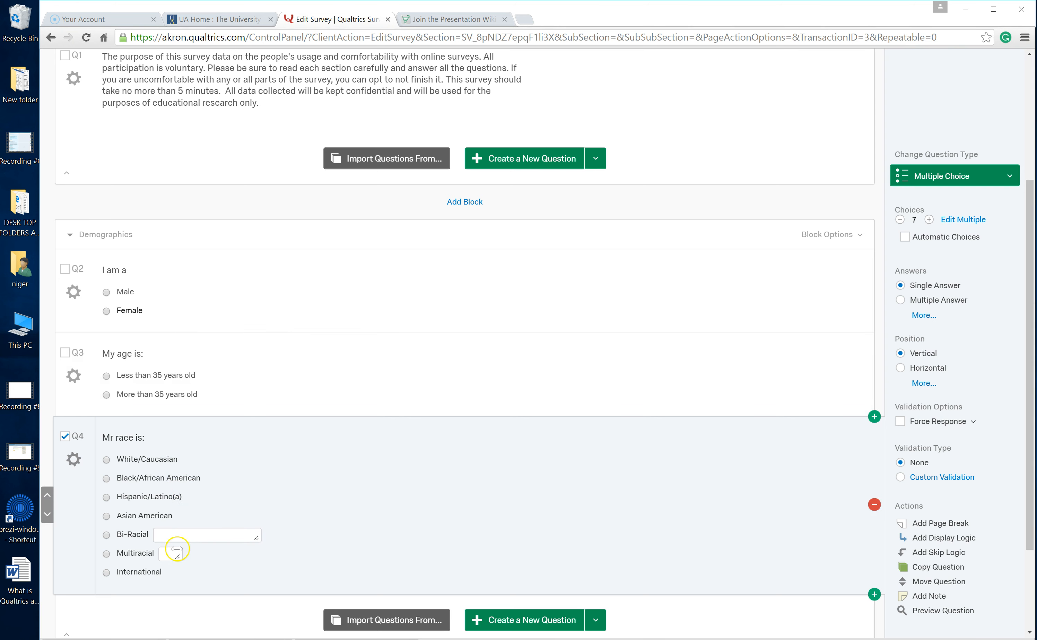
left_click_drag(179, 554, 283, 557)
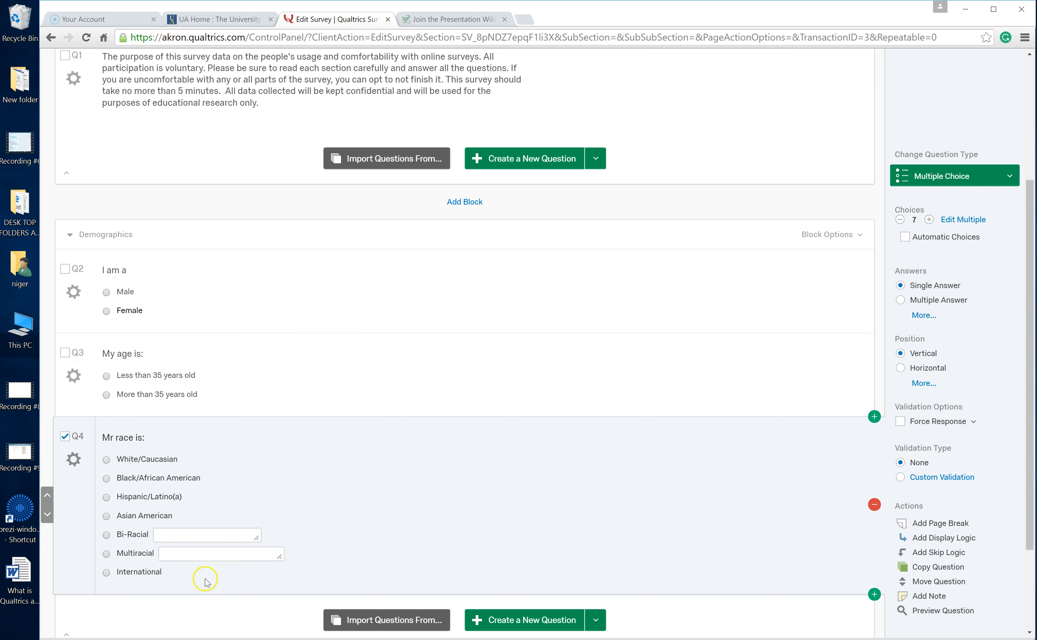
Allow text entry on Q4's International choice and widen its text box beyond the Multiracial one.
left_click(167, 572)
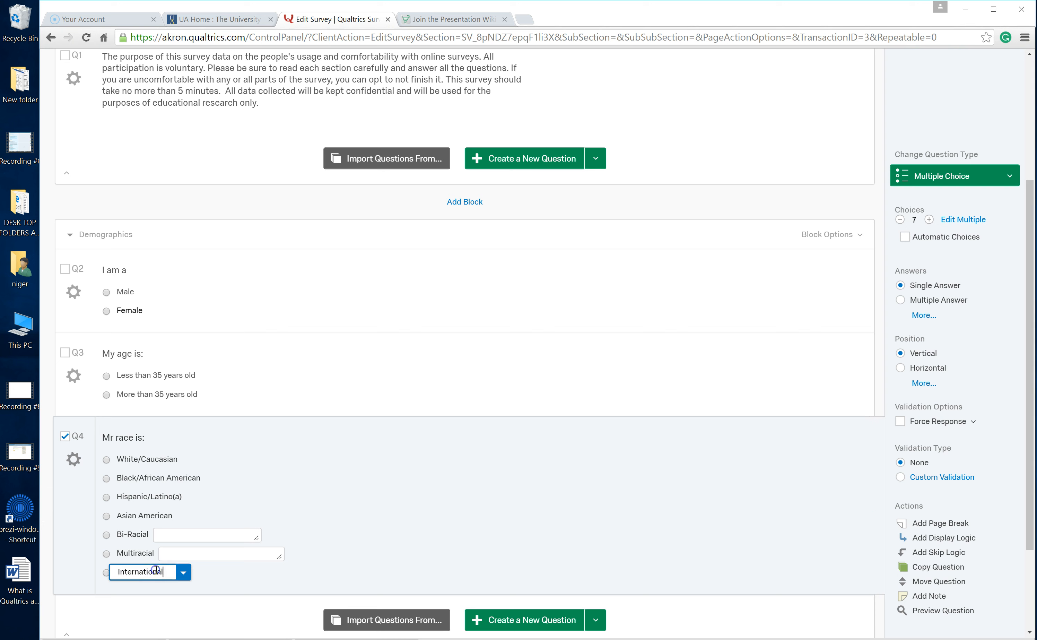
left_click(184, 573)
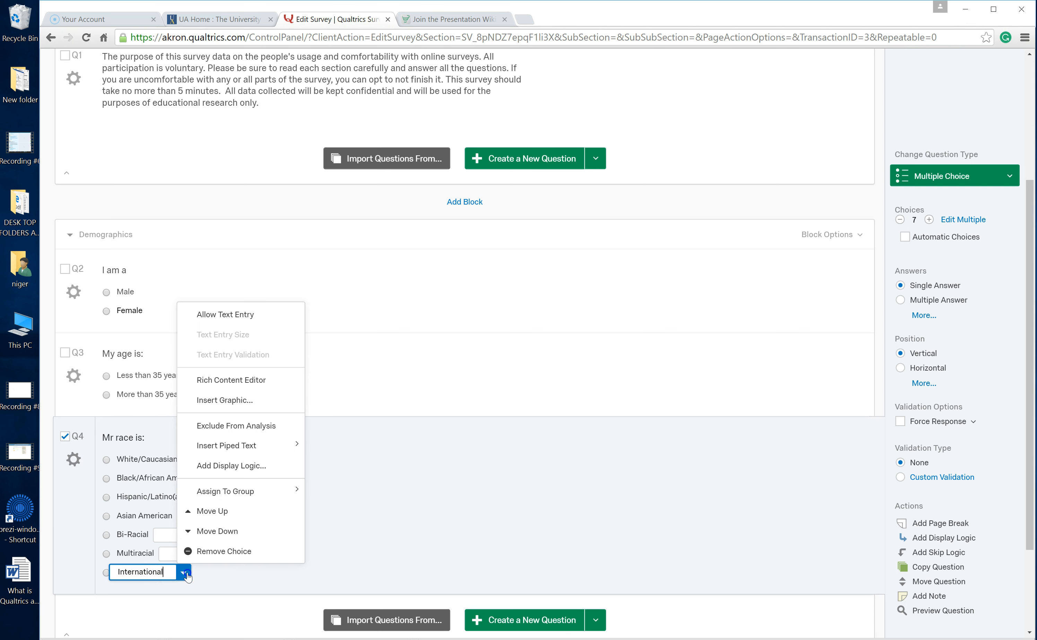
left_click(247, 322)
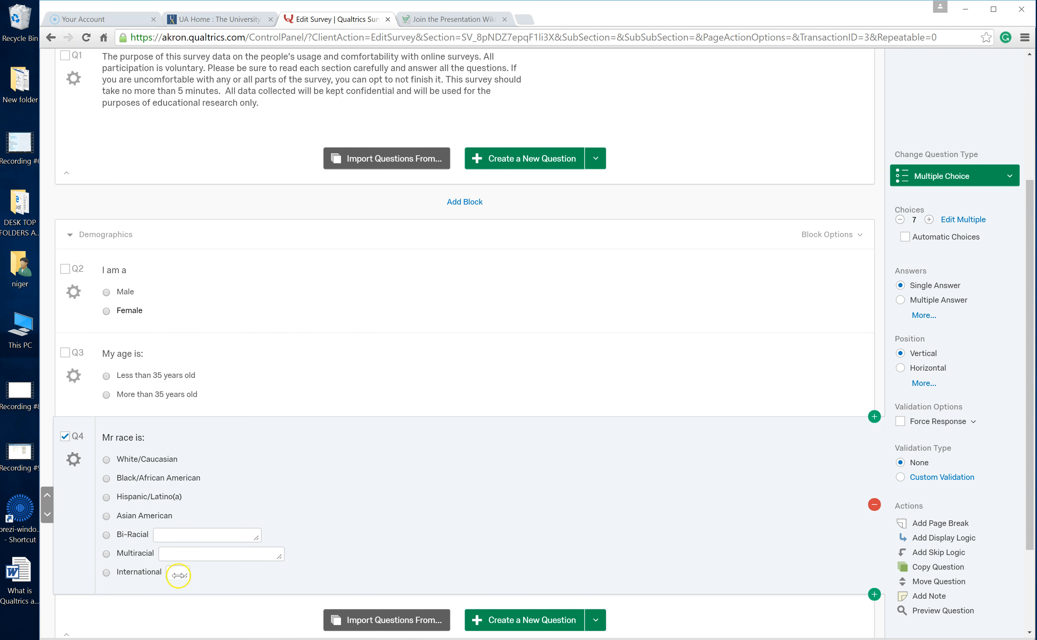
left_click_drag(182, 575, 321, 577)
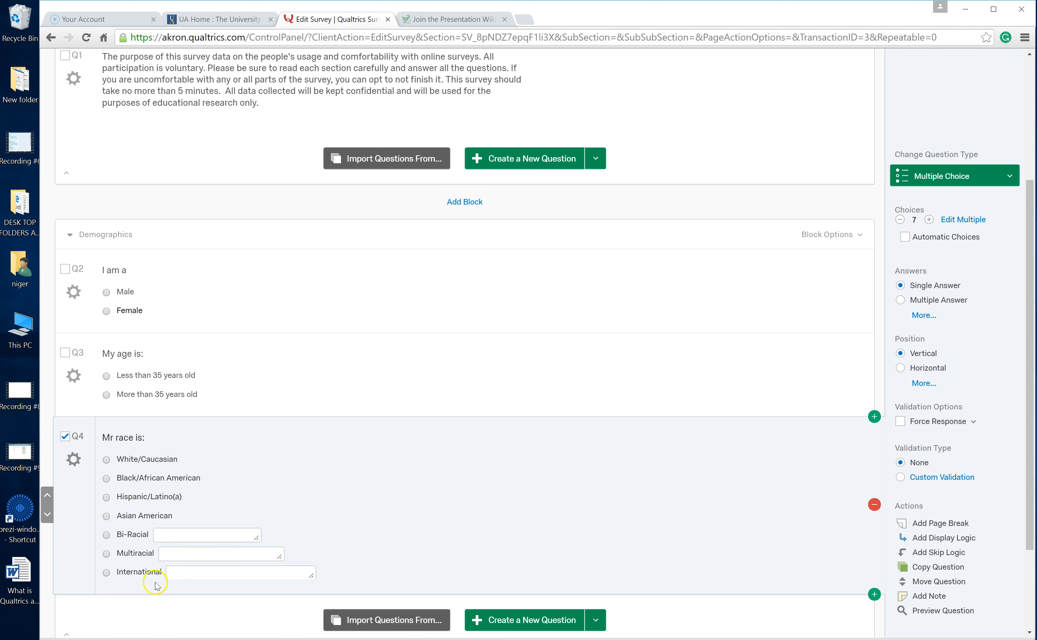
Append "(Please provide the two races/ethnicities that make up your racial background)" to the label of Q4's Bi-Racial choice.
left_click(150, 536)
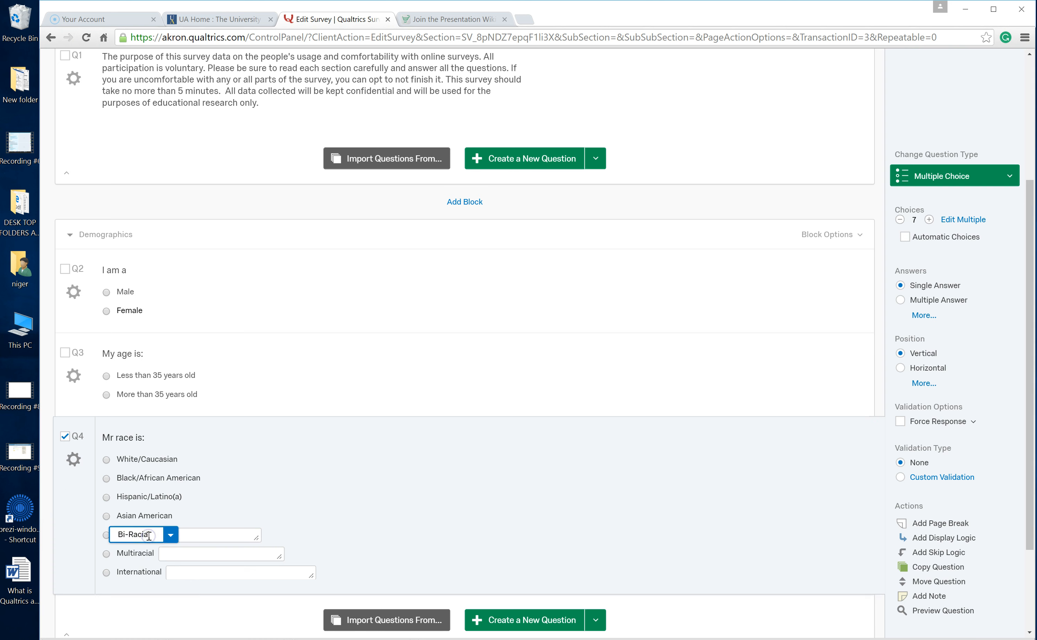
type("(Please provide")
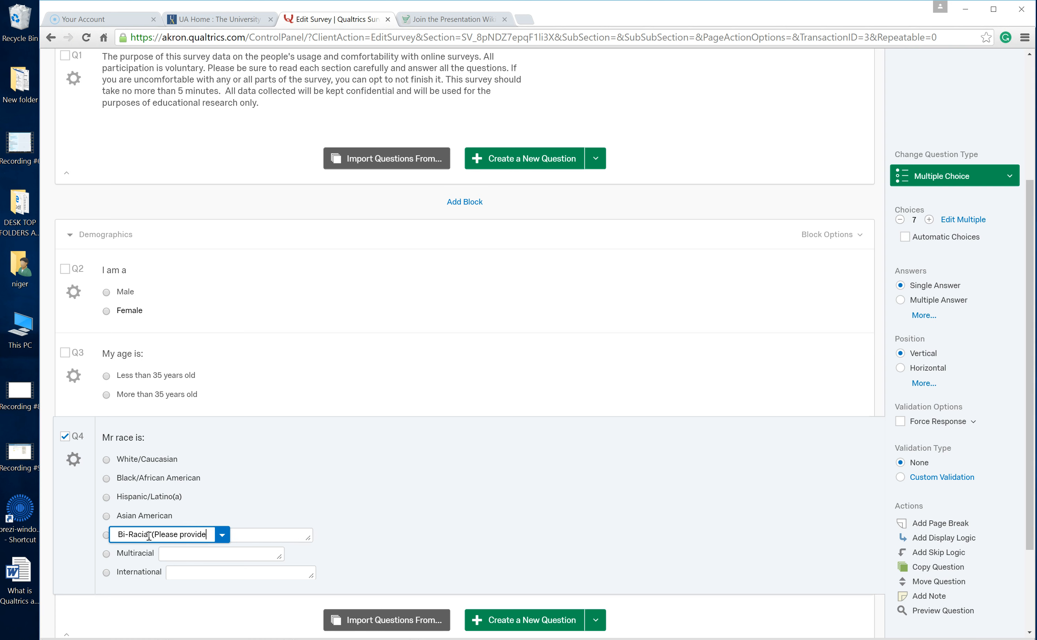
type(" the two race")
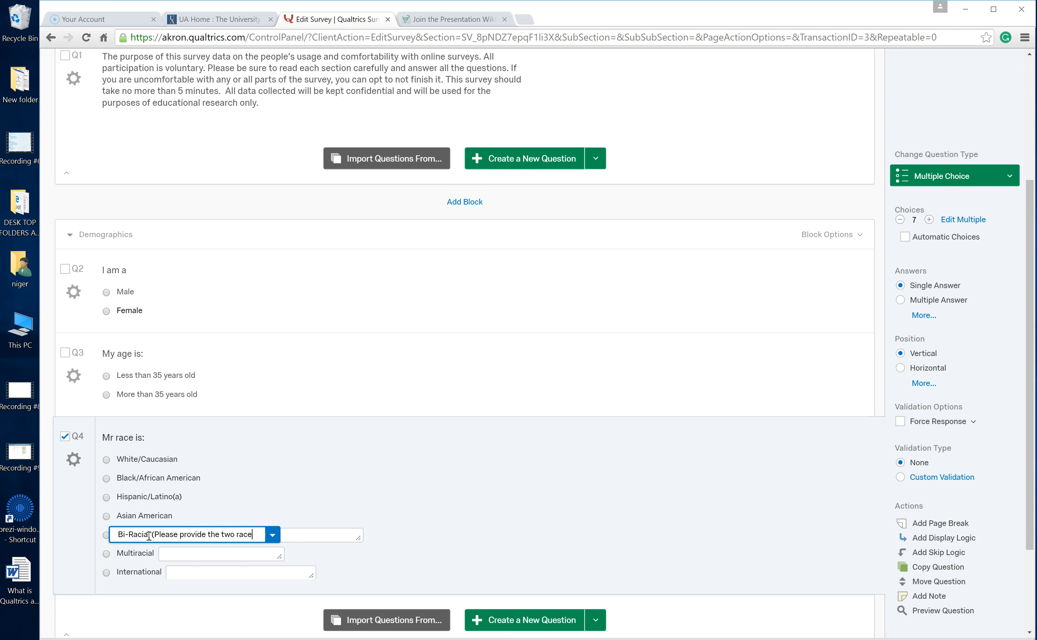
type("s/ethnic")
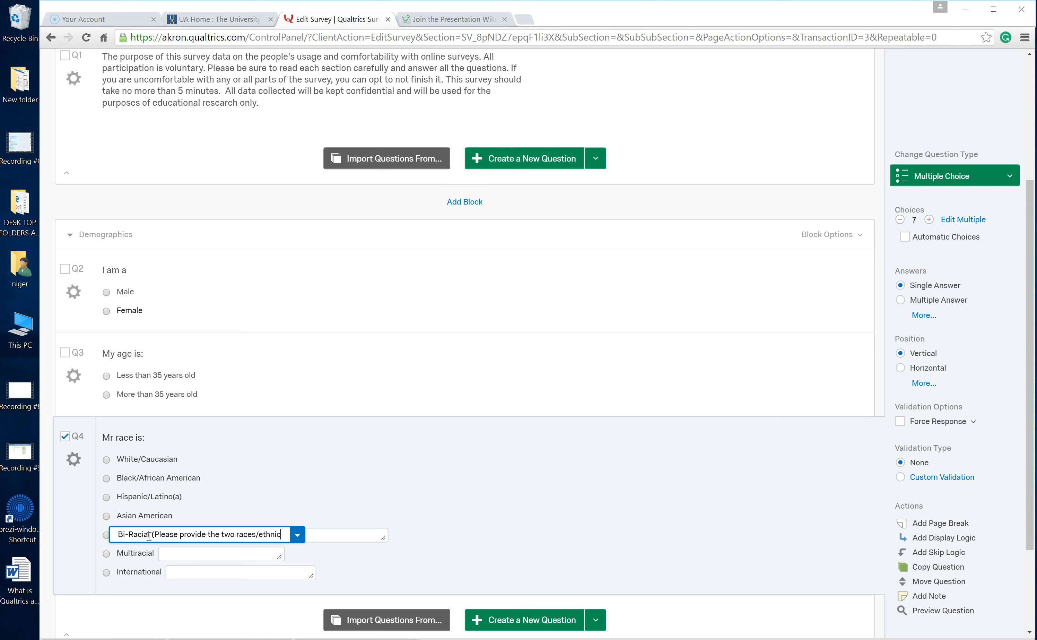
type("ities tha")
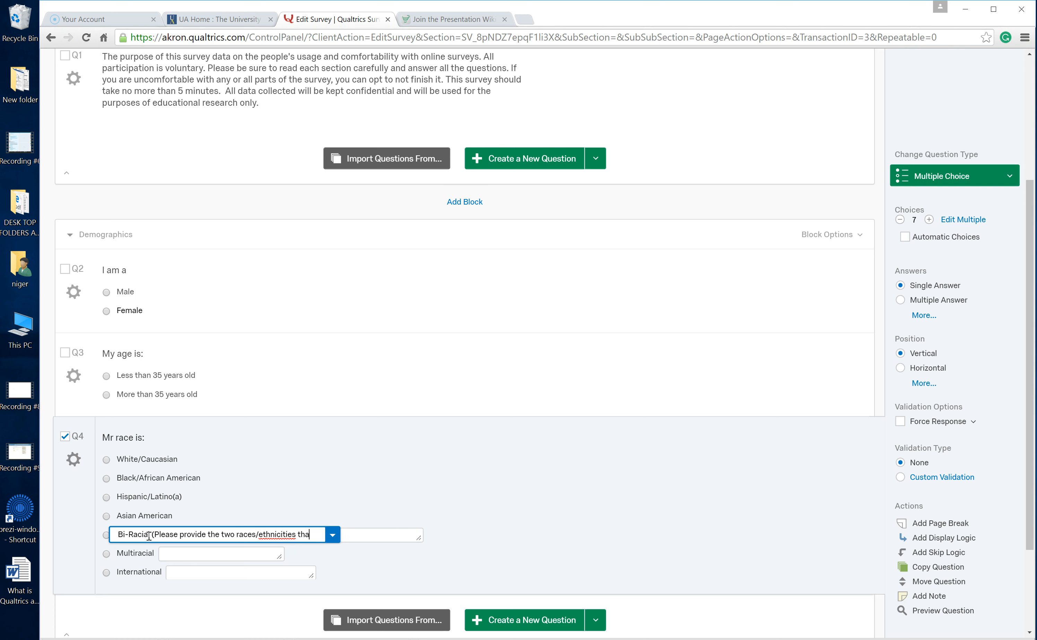
type("t ma")
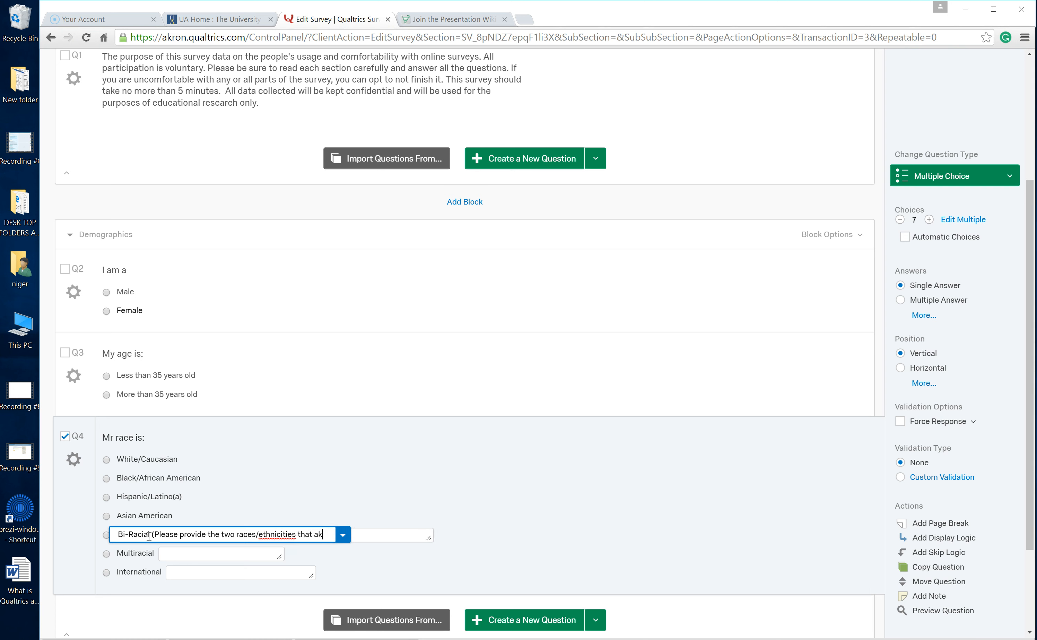
type("ke up your raical")
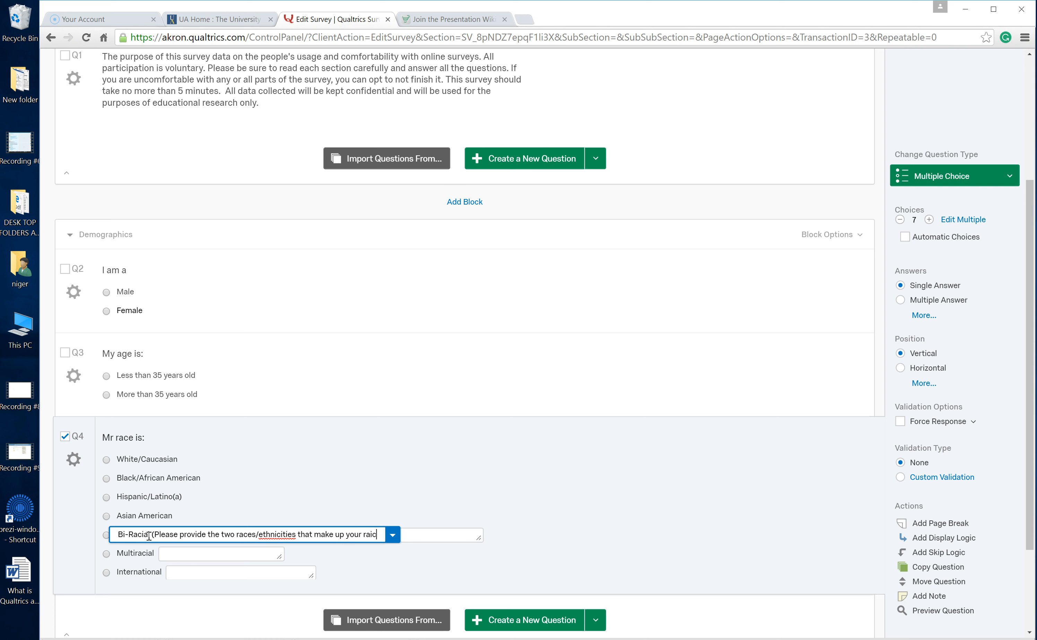
key("BackSpace")
key("BackSpace")
key("BackSpace")
key("BackSpace")
key("BackSpace")
type("cial b")
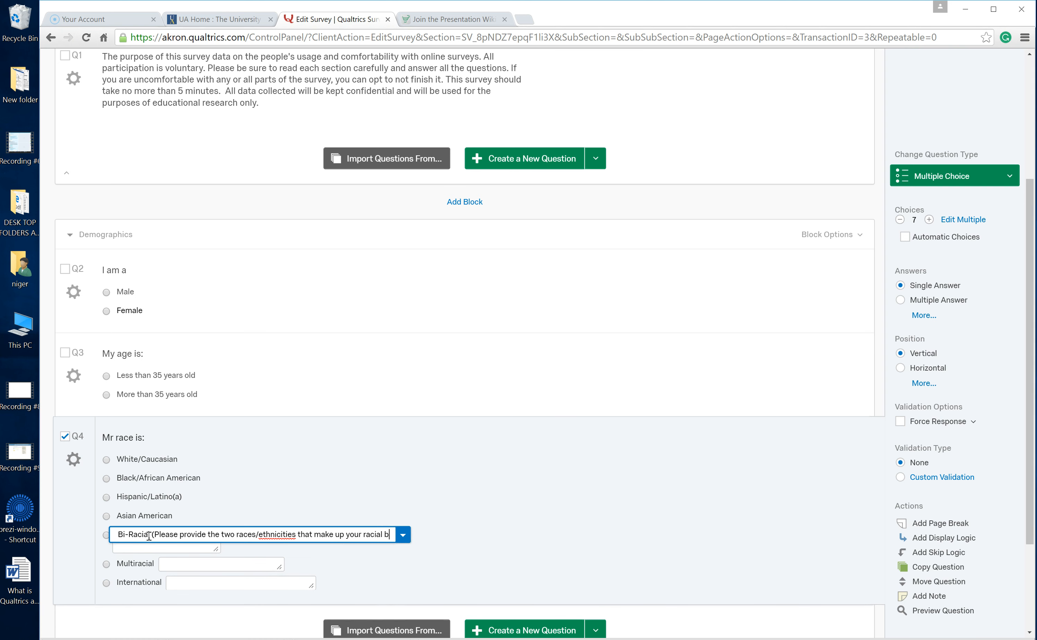
type("ackground")
type(")")
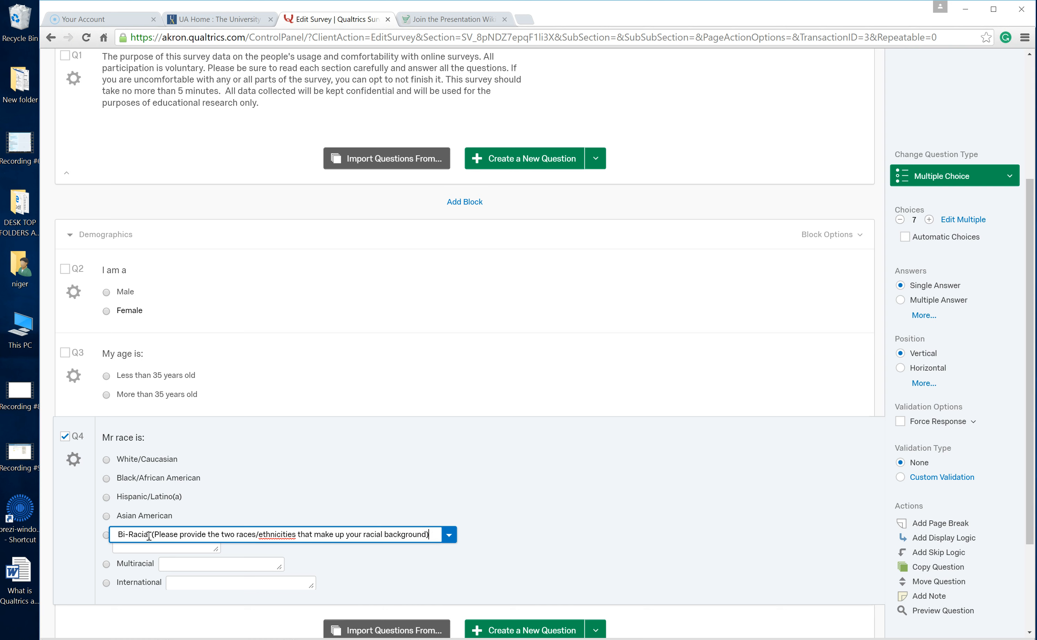
left_click(382, 562)
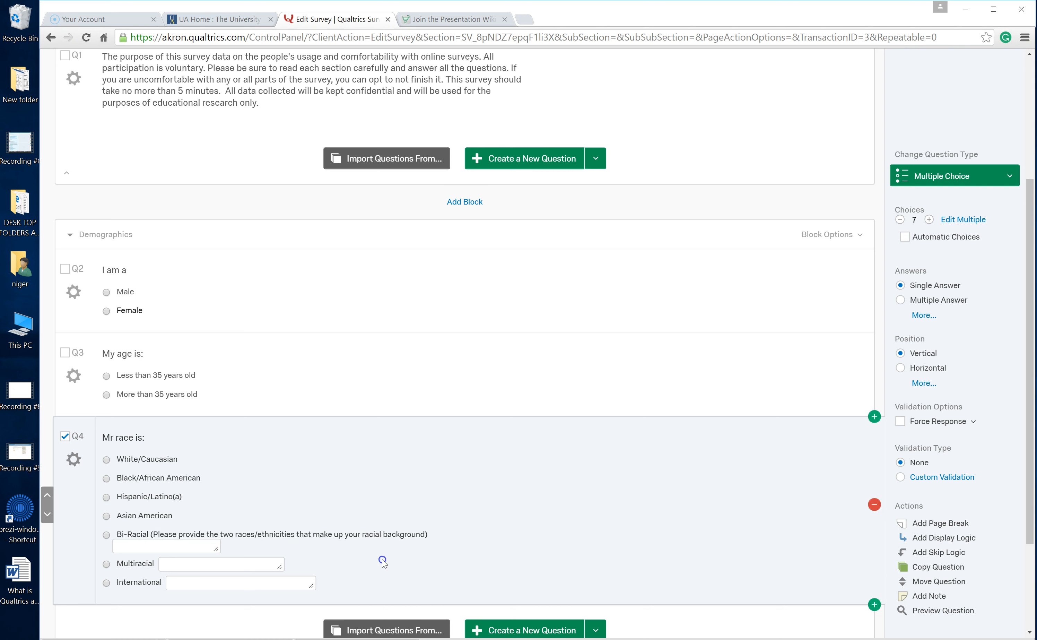
Append "(Provide the races that make up your racial background)" to the label of Q4's Multiracial choice.
left_click(155, 570)
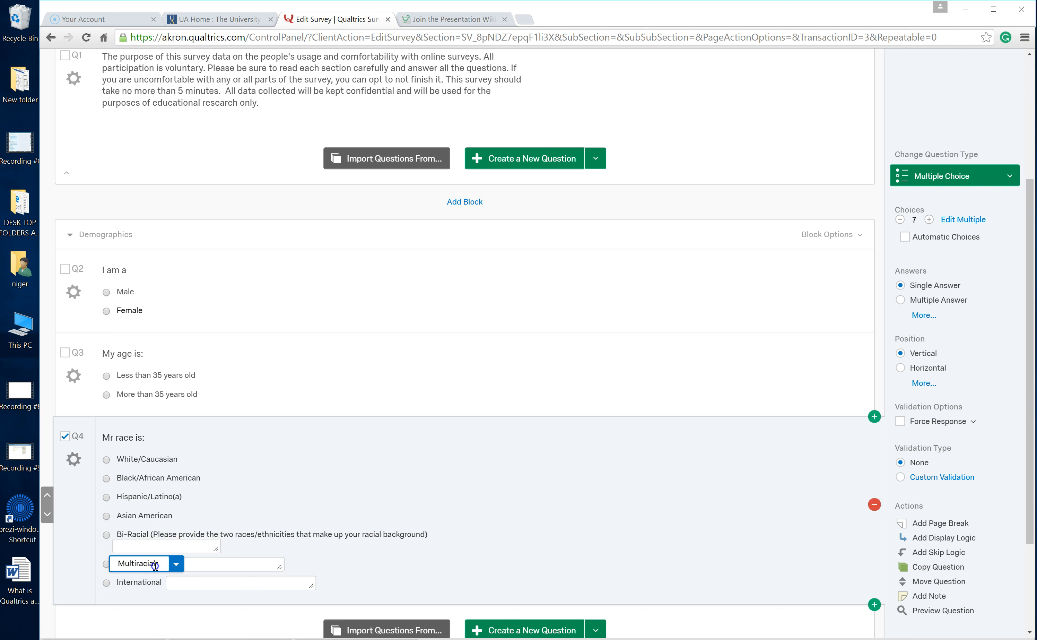
type("(Prov")
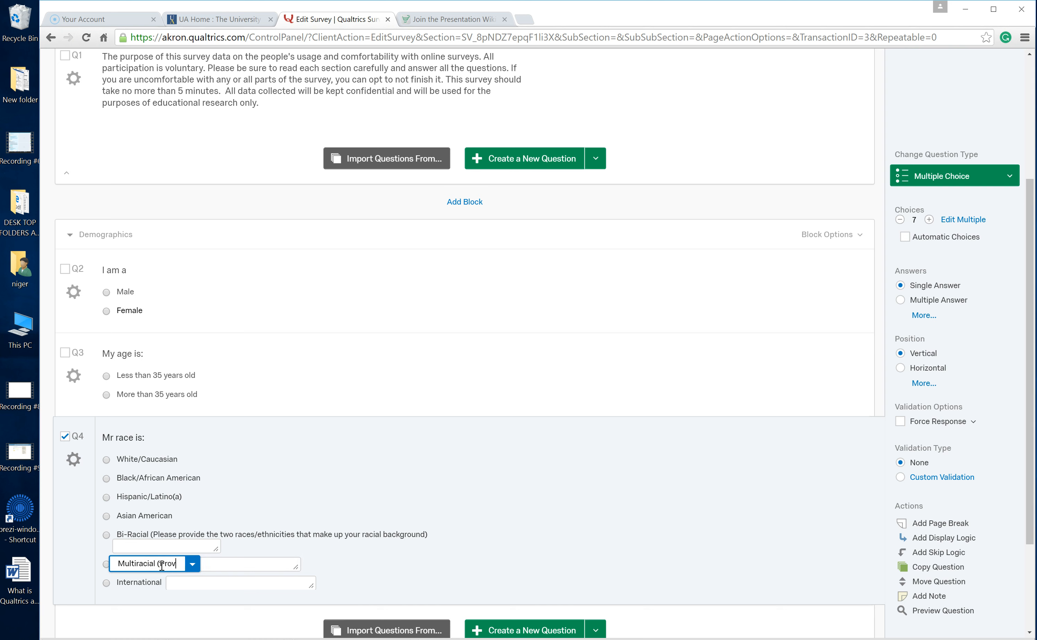
type("ide the races that ")
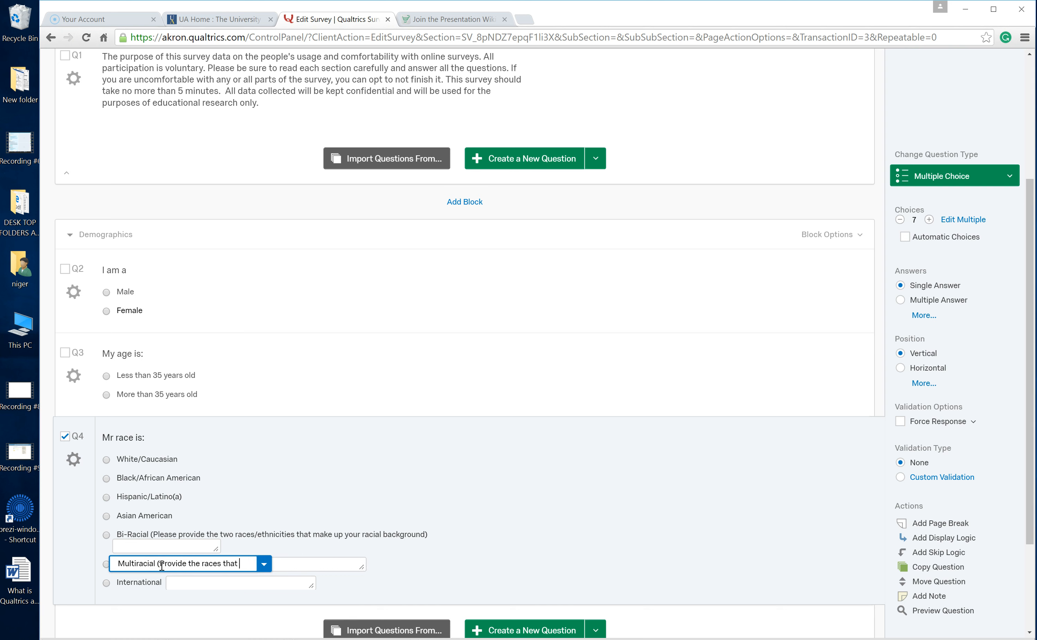
type("make up your racial b")
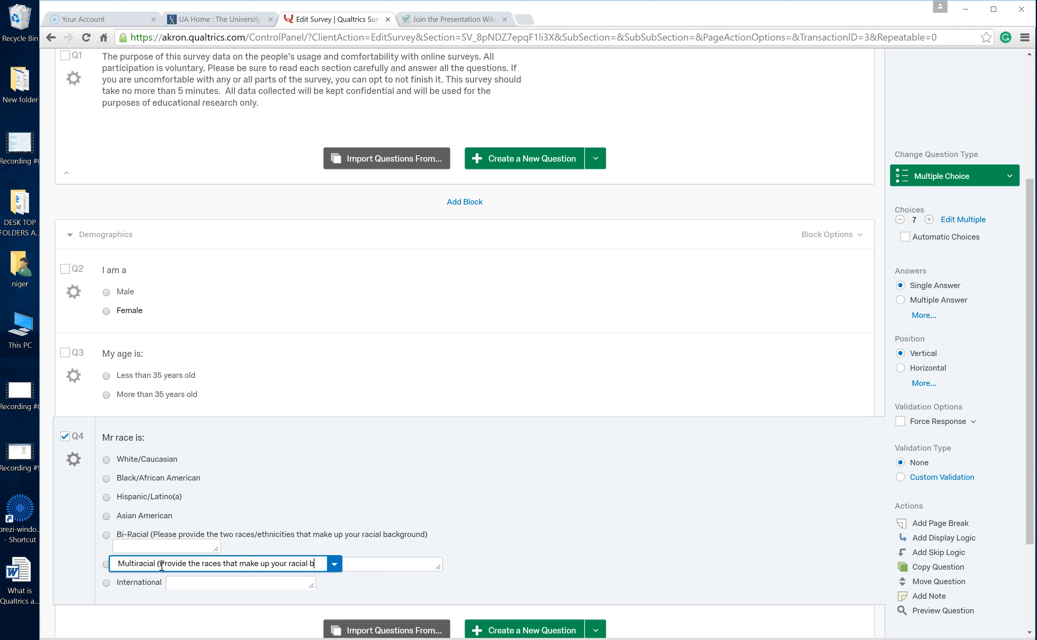
type("ackground)")
Append "( Provide your country of origin)" to the label of Q4's International choice.
left_click(154, 583)
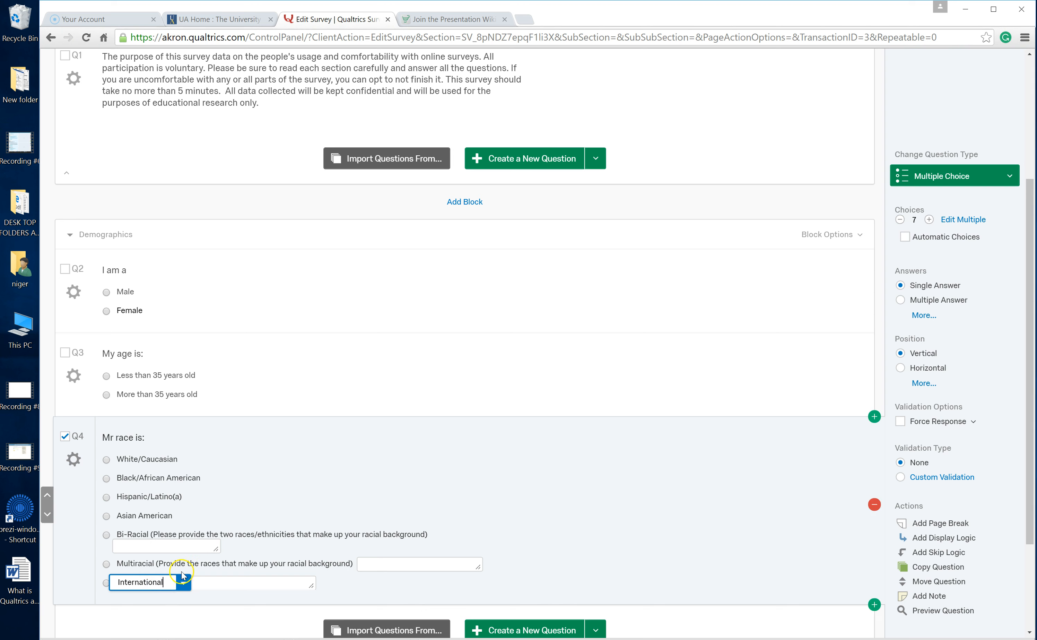
left_click(144, 611)
left_click(156, 580)
type("( Provide your country of origin)")
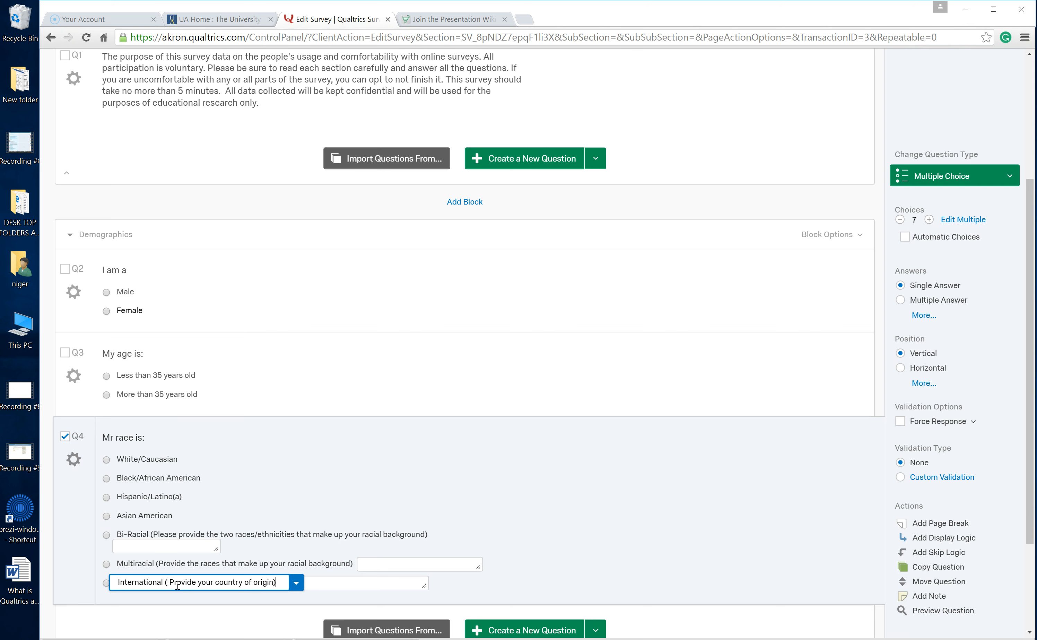
left_click(187, 600)
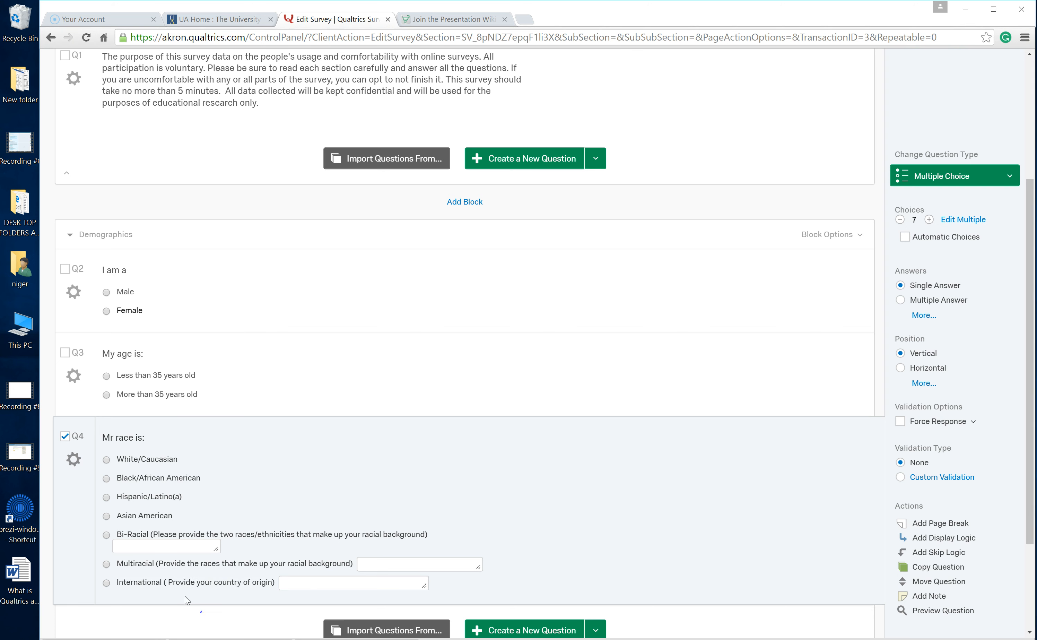
Rename the Demographics block as "Demographics: Please answer all the questions below.".
mouse_move(1027, 255)
left_mouse_down()
mouse_move(1027, 295)
mouse_move(1027, 265)
left_mouse_up()
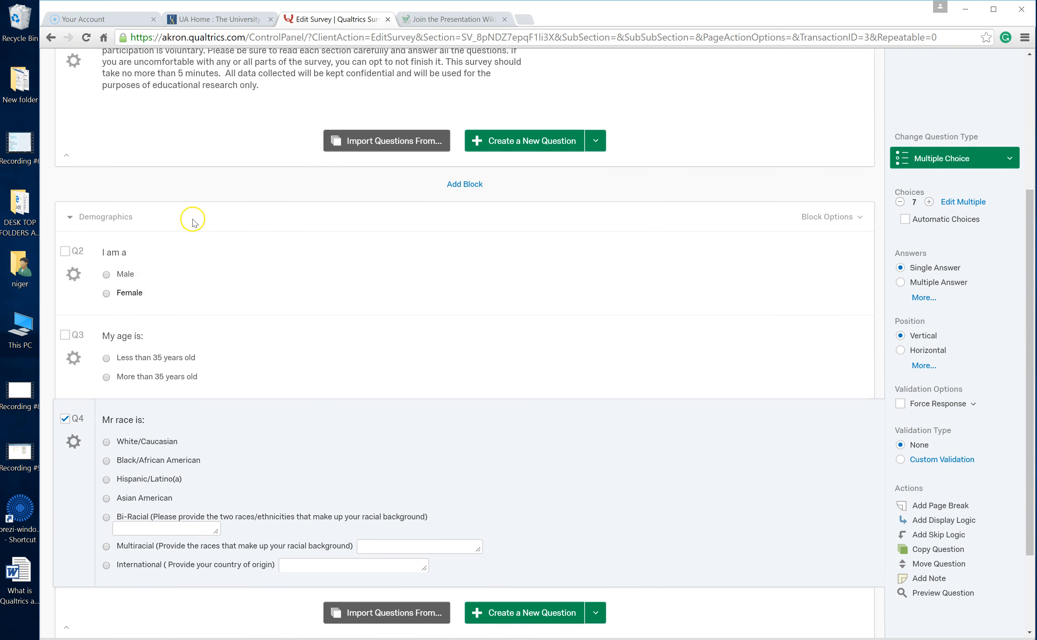
left_click(131, 217)
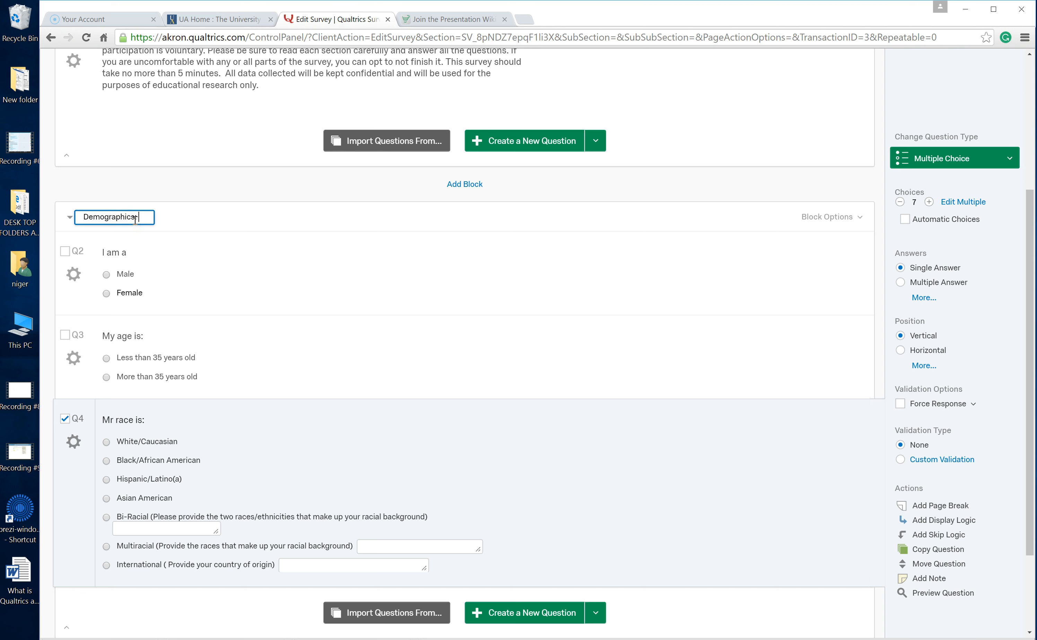
type("Please answer all the questions below.")
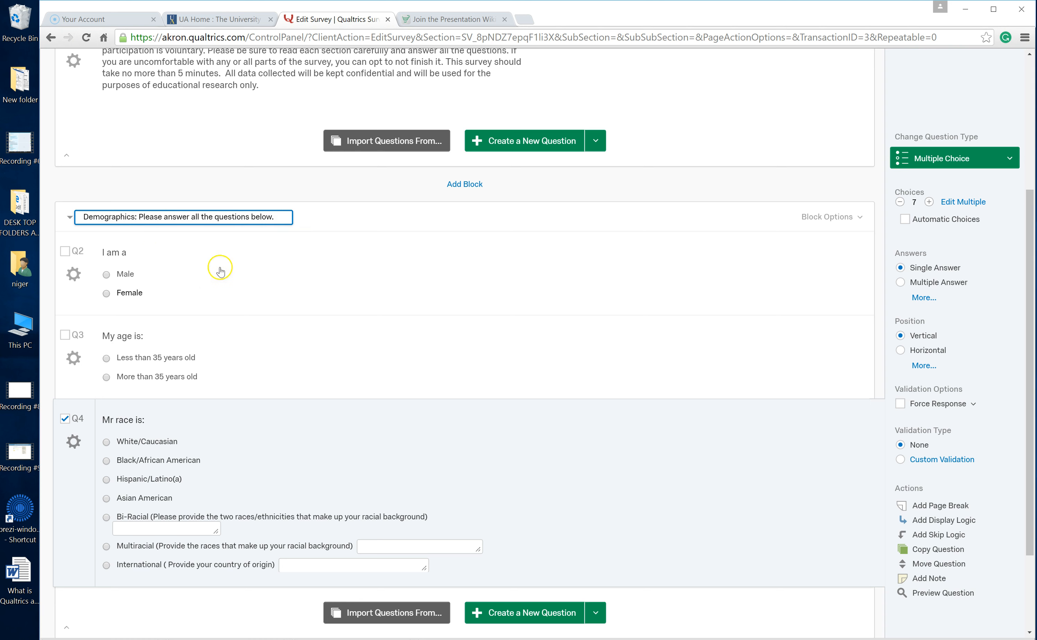
left_click(609, 262)
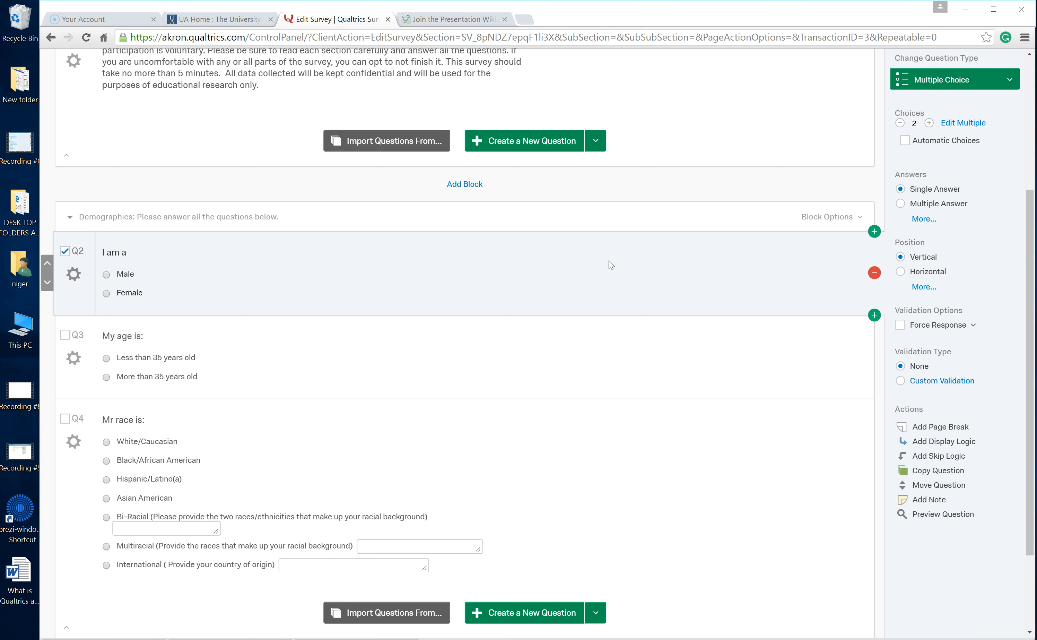
Add a new block below the Demographics block.
left_click_drag(1031, 204, 1032, 277)
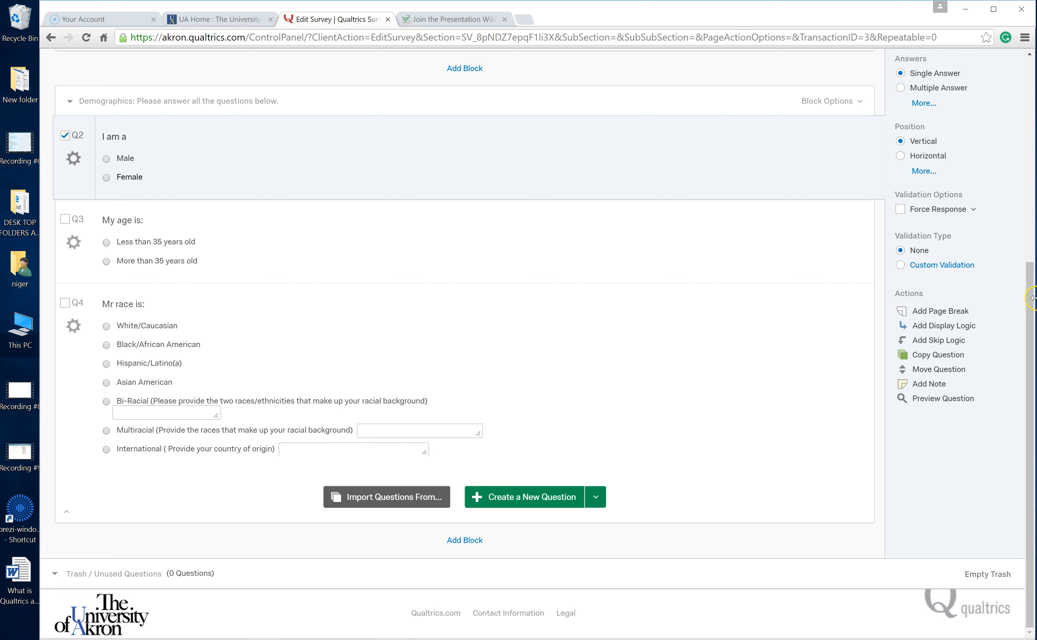
left_click_drag(1030, 298, 1030, 155)
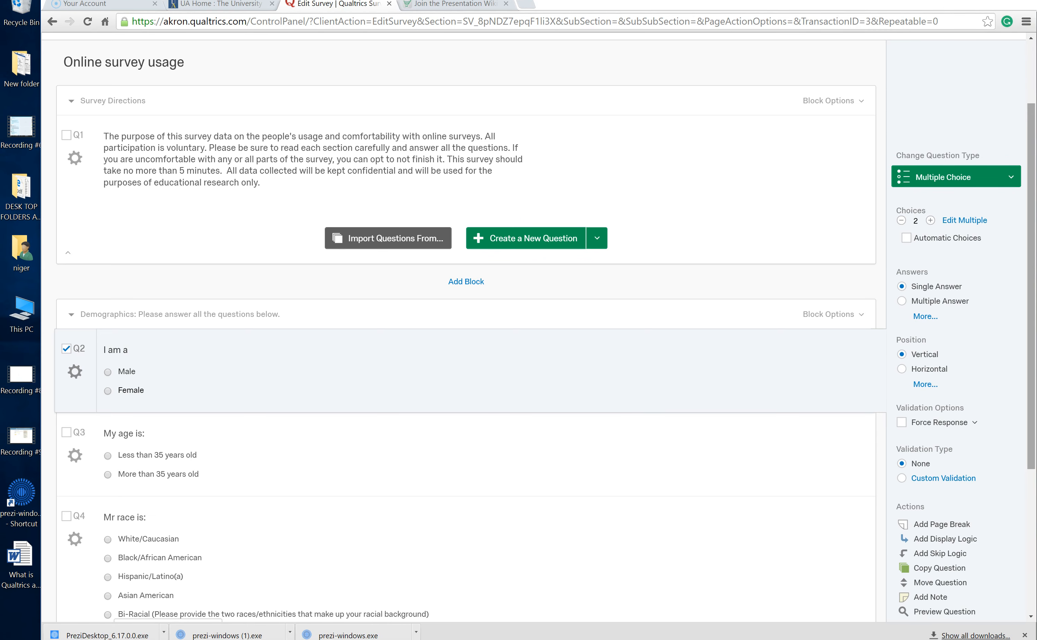
scroll(468, 327, "down", 5)
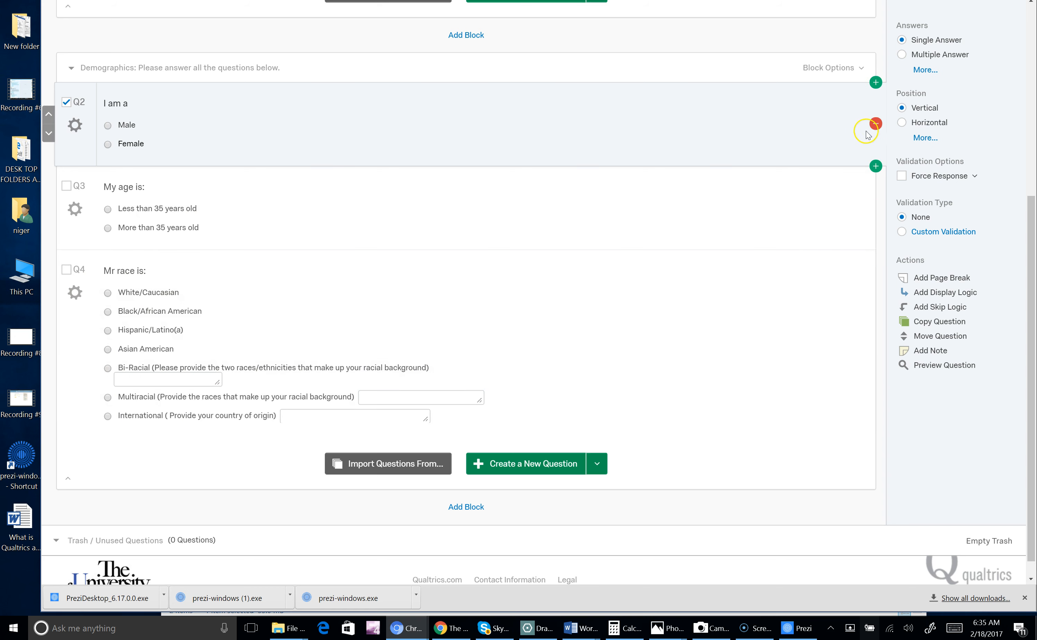
left_click(850, 68)
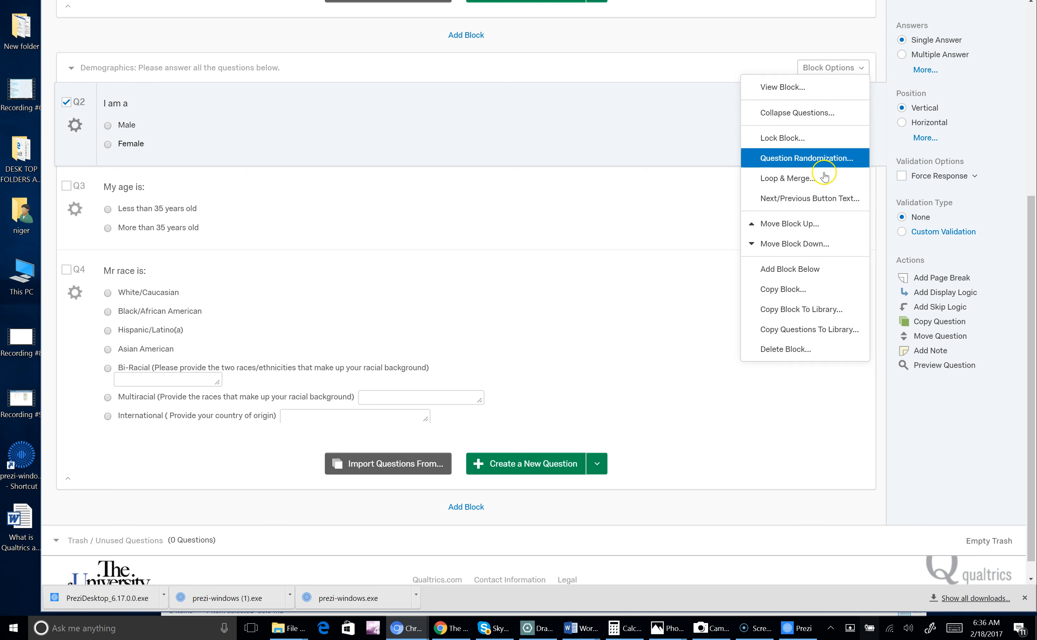
left_click(810, 270)
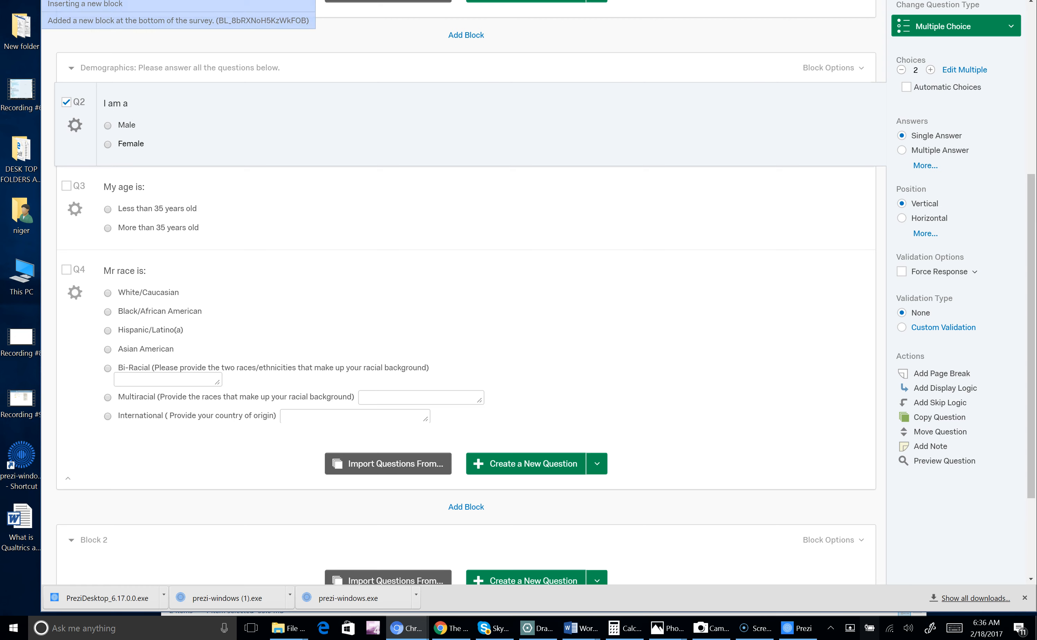
Create three new multiple-choice questions, Q5 to Q7, in the empty block below Demographics.
scroll(1030, 187, "down", 3)
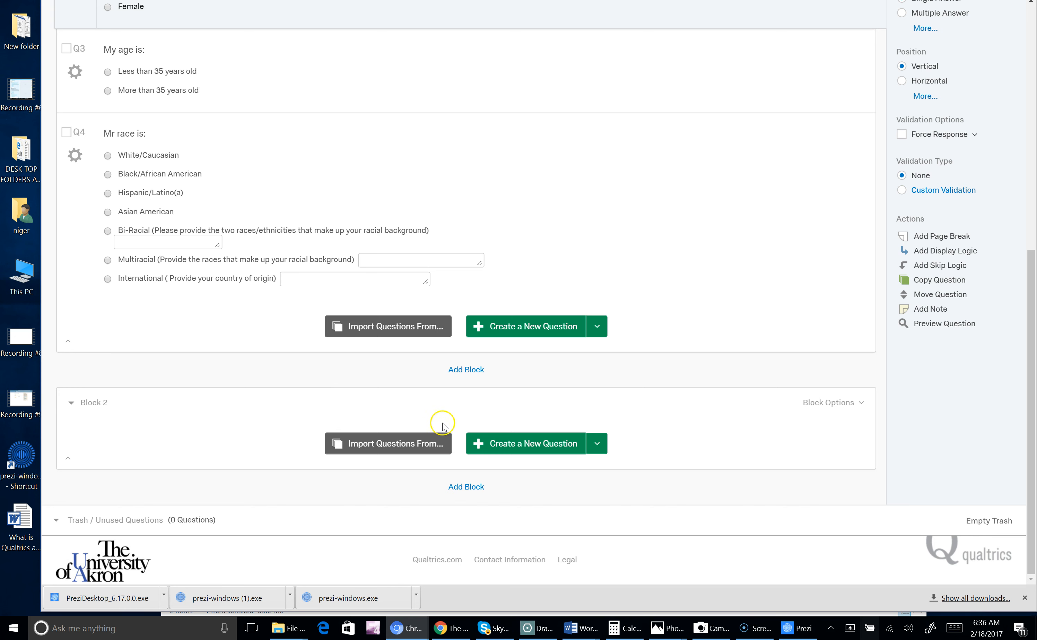
left_click(517, 443)
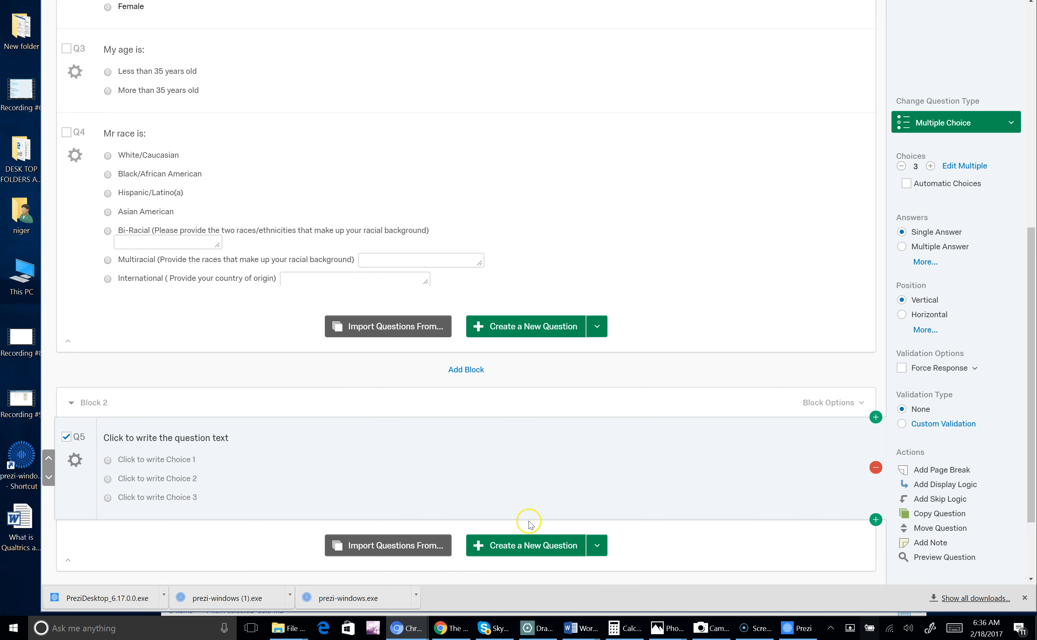
left_click(530, 546)
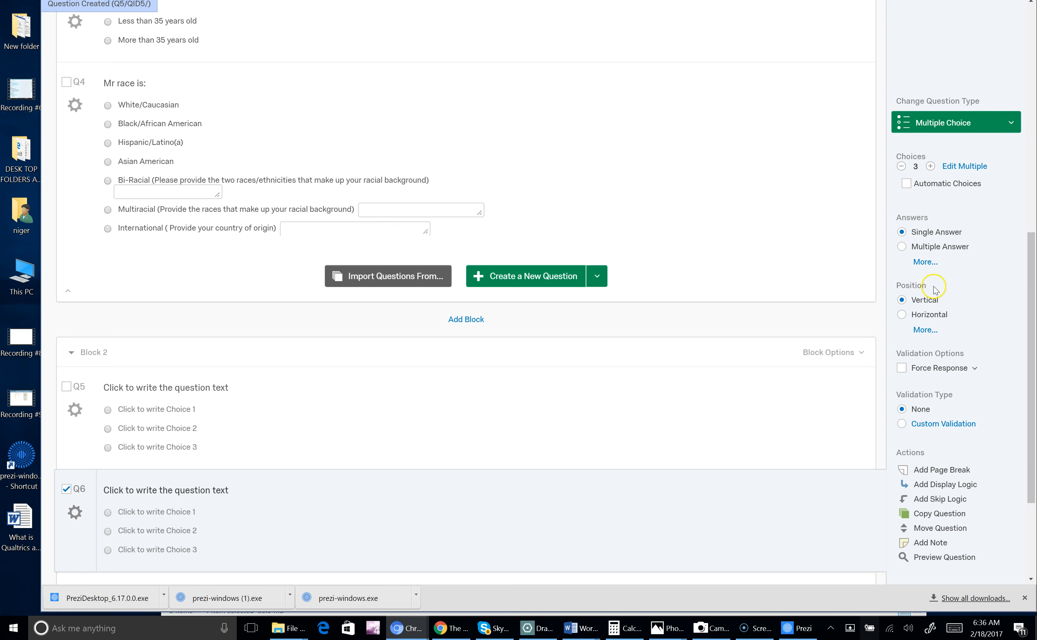
left_click(1028, 254)
left_click_drag(1028, 253, 1028, 325)
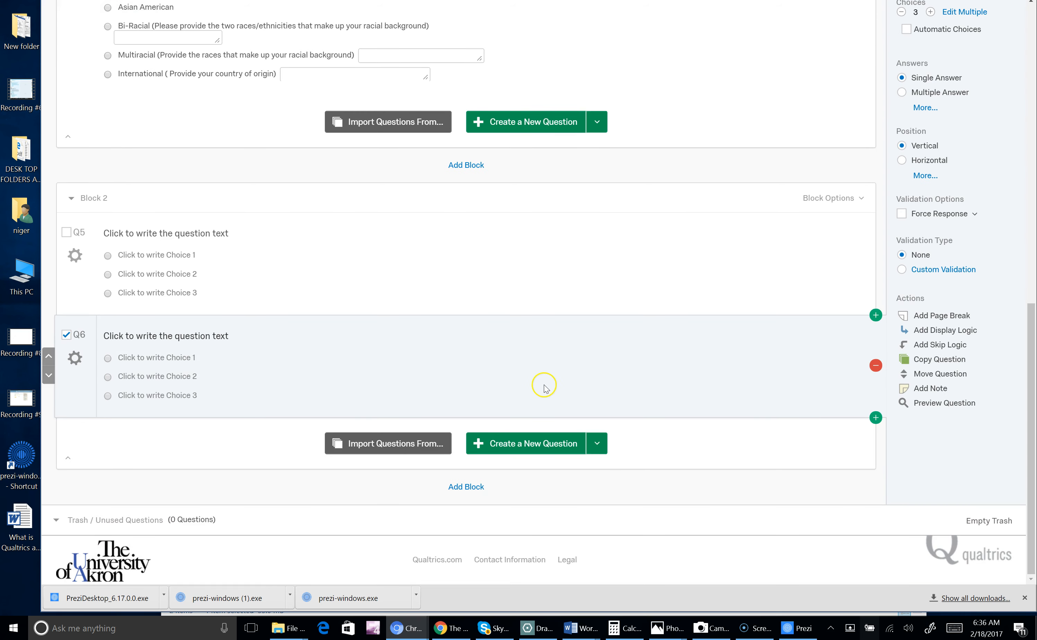
left_click(539, 443)
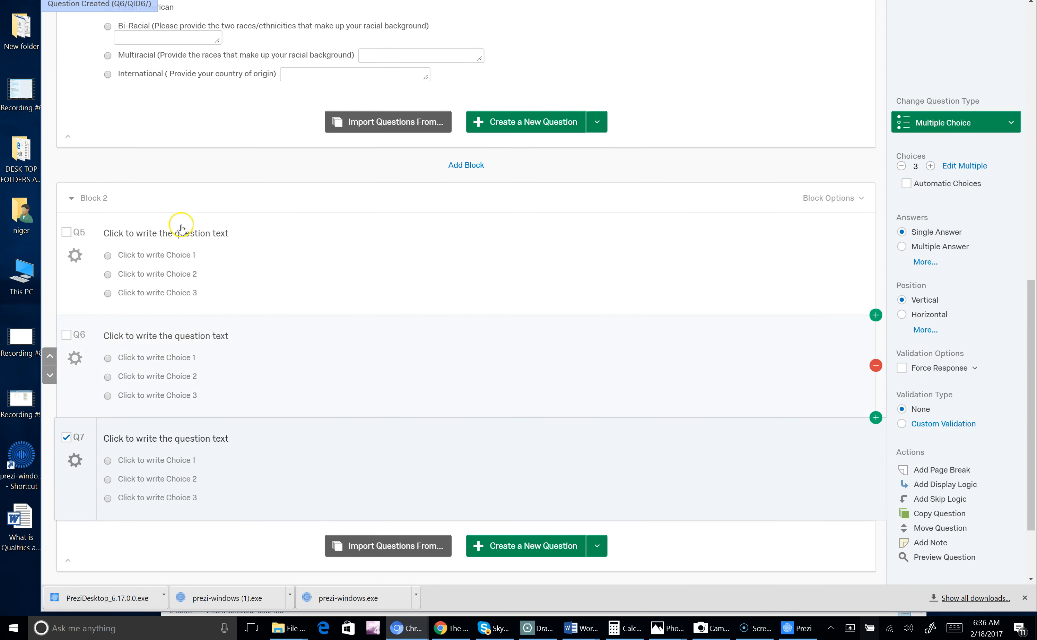
Rename the block containing Q5 to Q7 as "Online Survey Usage".
left_click(103, 198)
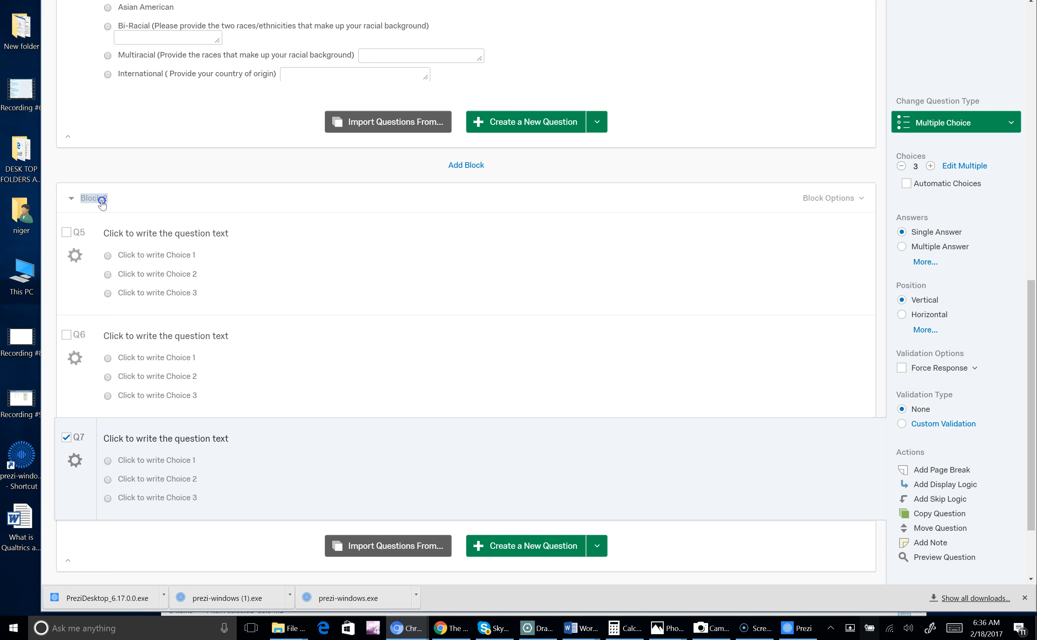
type("Online Survey Usage")
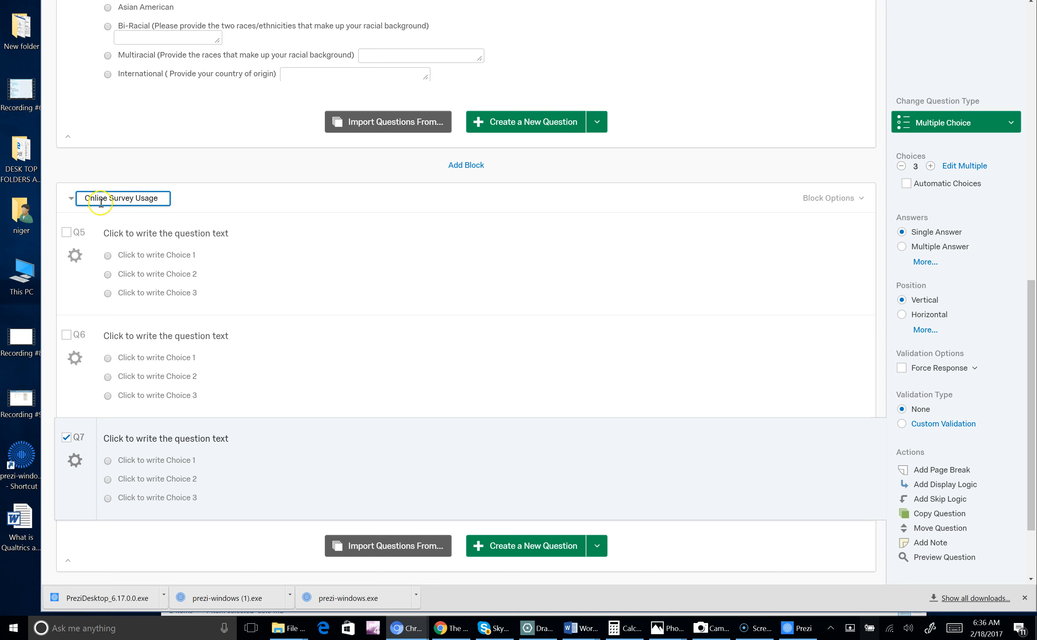
left_click(162, 235)
Change Q7 to a Matrix Table question and set its question text to "Online Survey usages and comfortability".
left_click(1010, 122)
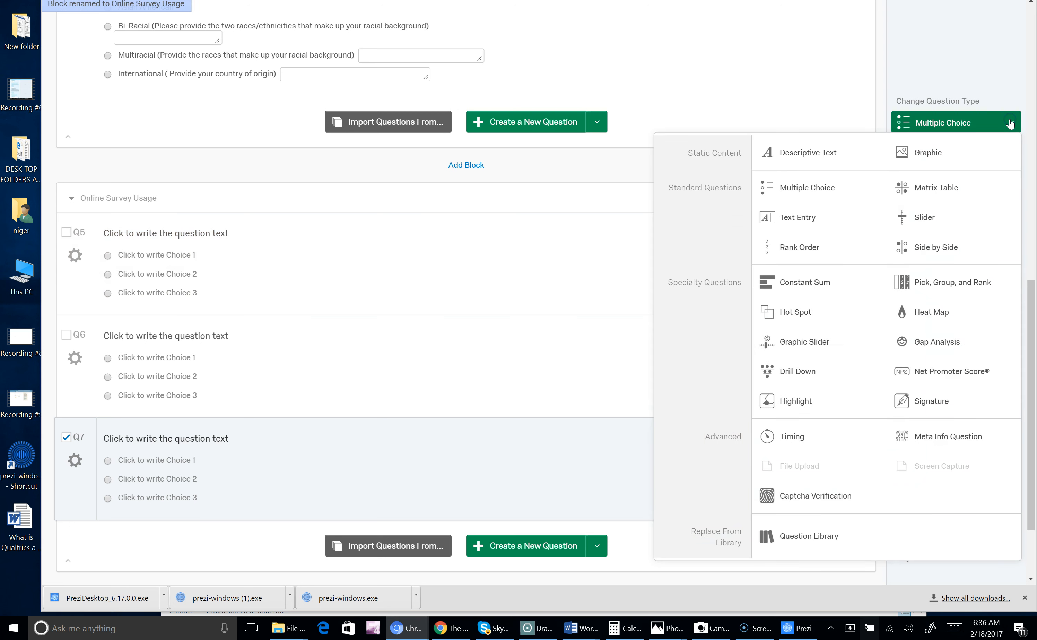
left_click(942, 191)
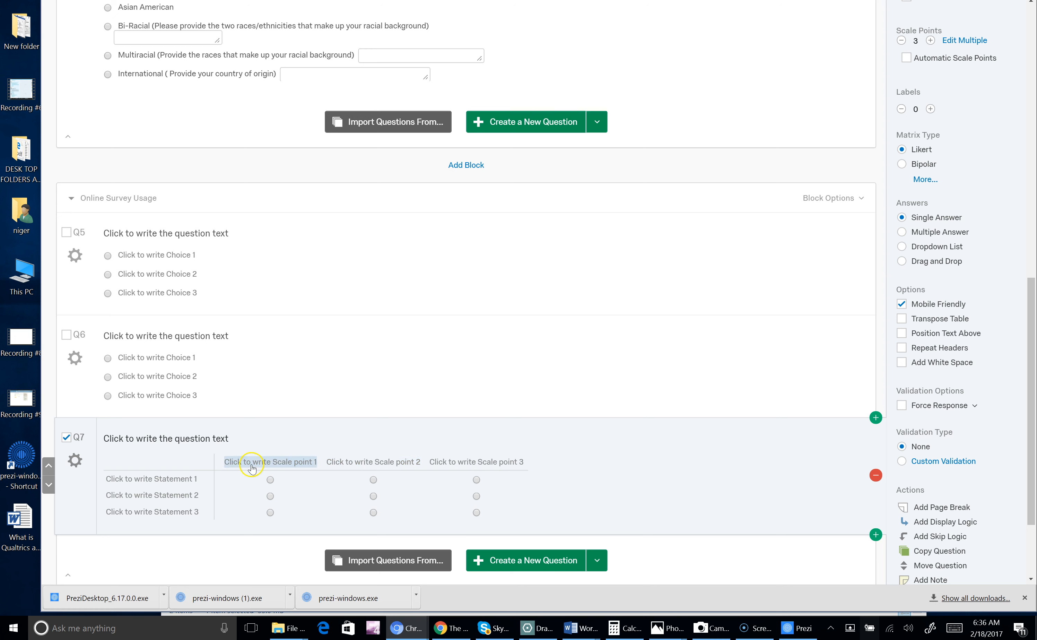
left_click(182, 485)
left_click(183, 437)
type("\\")
key("BackSpace")
type("Online Survey usages and comfo")
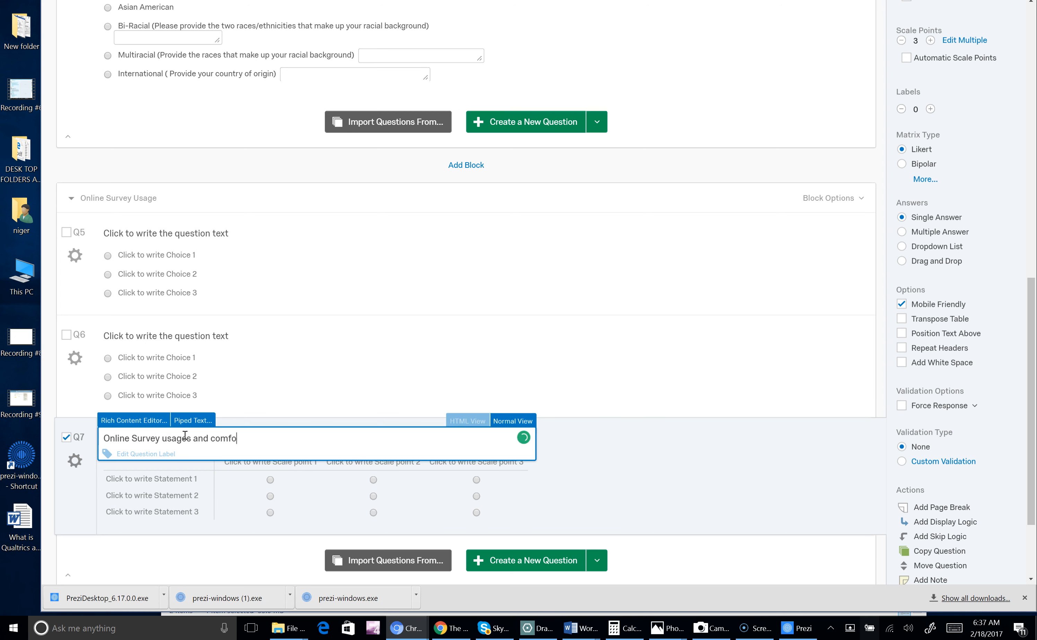
type("rtabil")
key("BackSpace")
type("ilit")
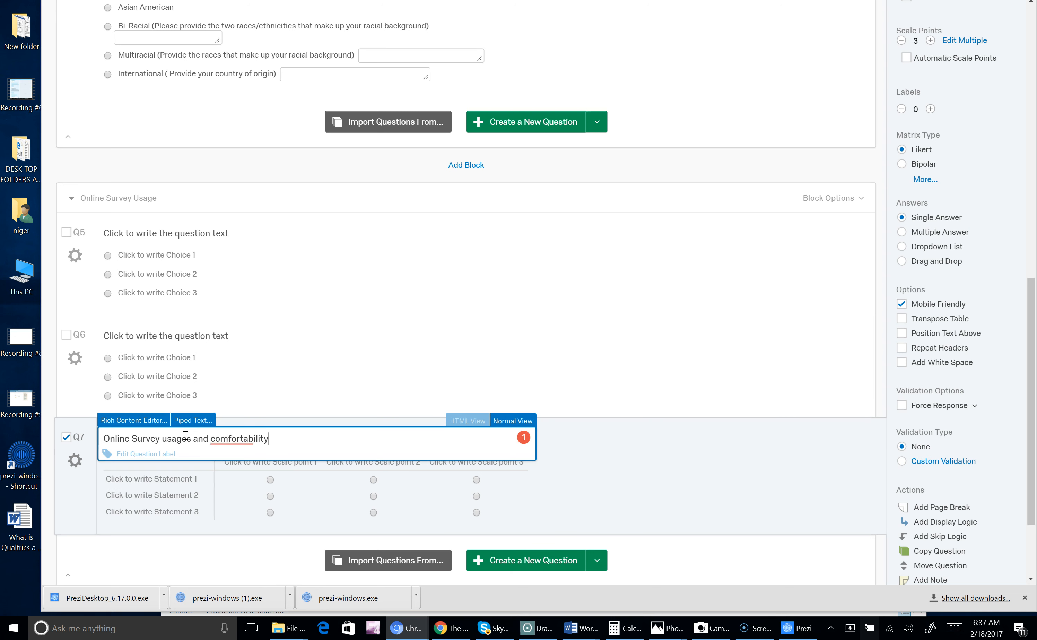
Replace the placeholder of Q7's first statement with "I generally".
left_click(170, 478)
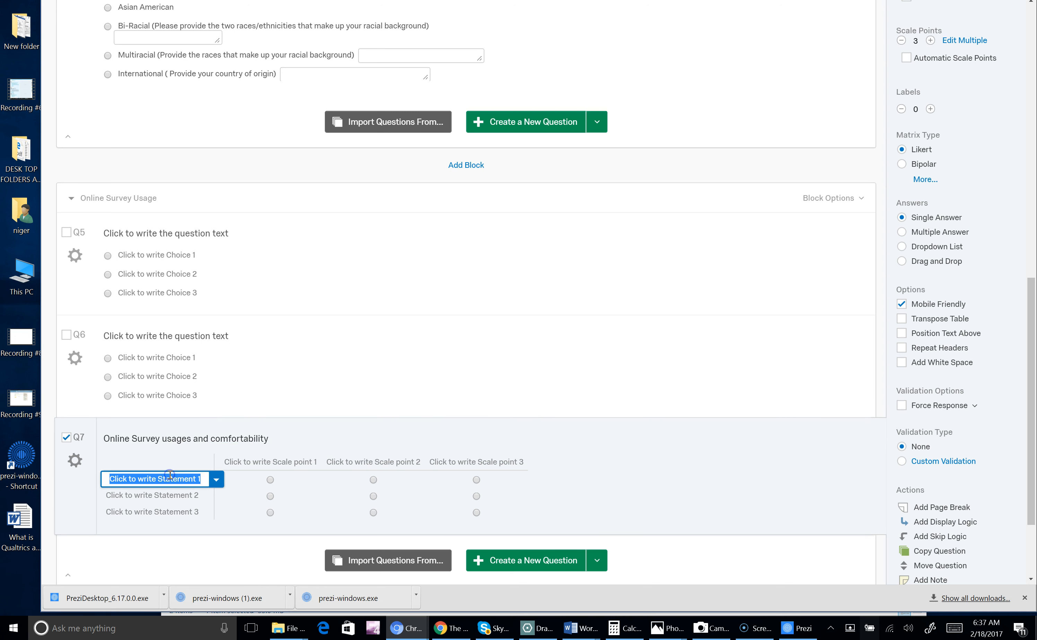
key("BackSpace")
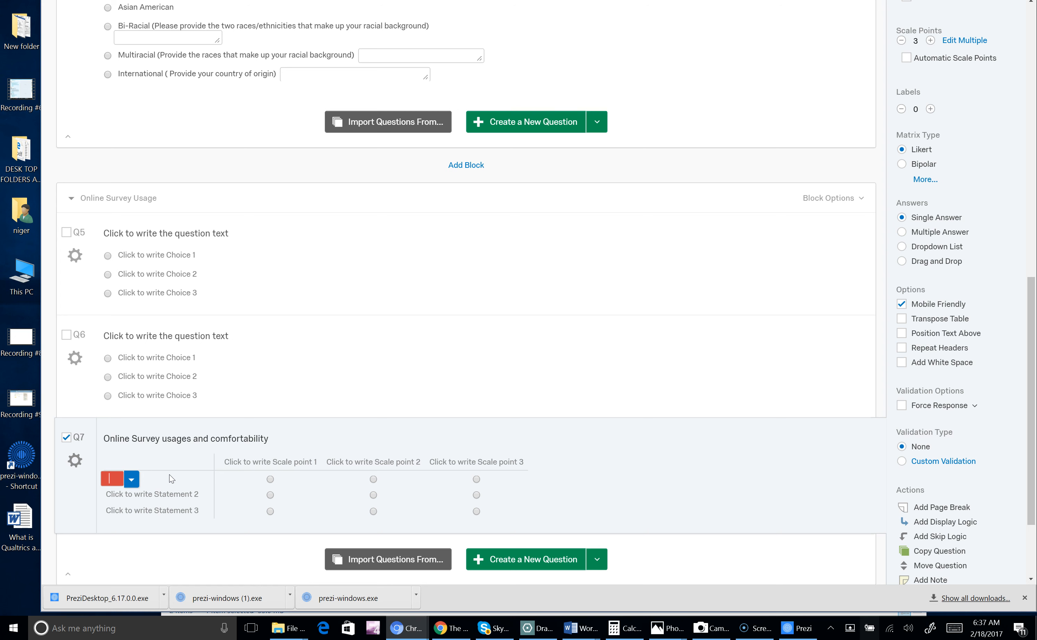
type("I gne")
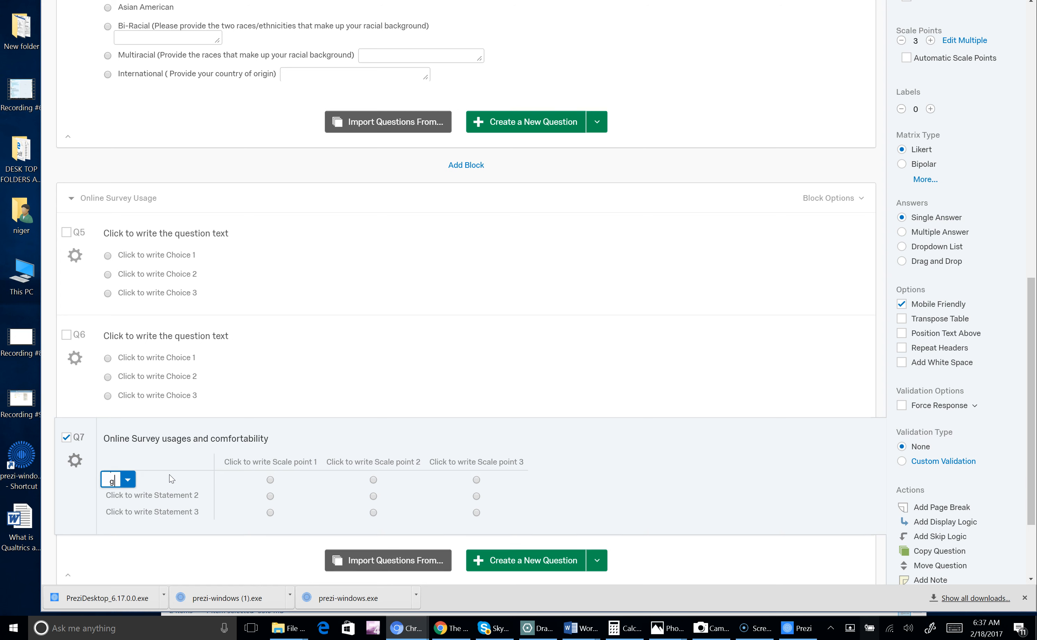
key("BackSpace")
key("BackSpace")
type("enerally")
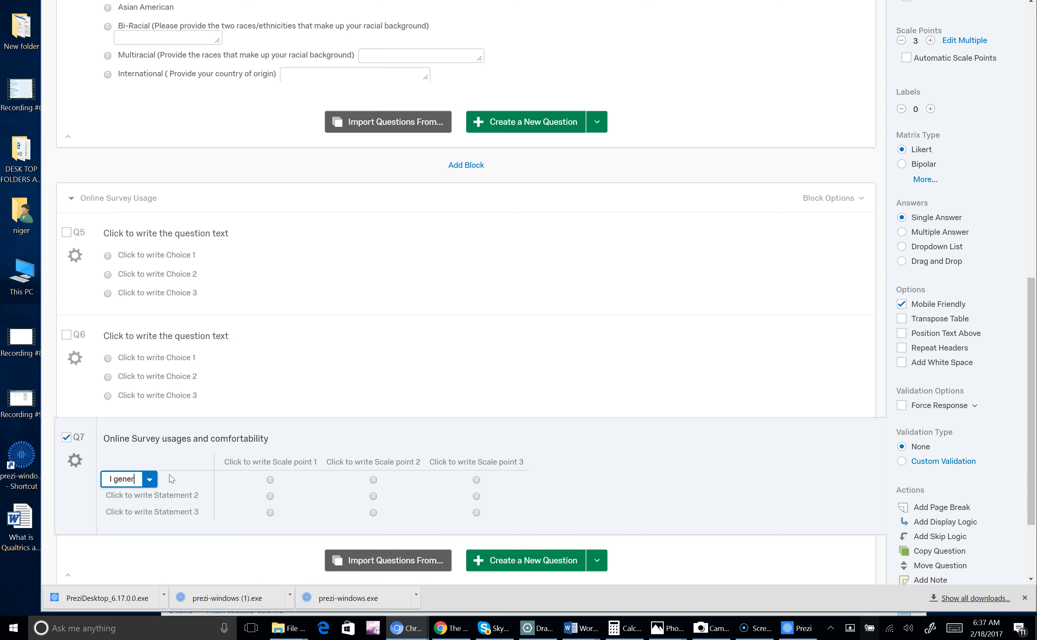
Label the first two scale points of Q7's matrix "Very Comfortable" and "Comfortable".
left_click(233, 462)
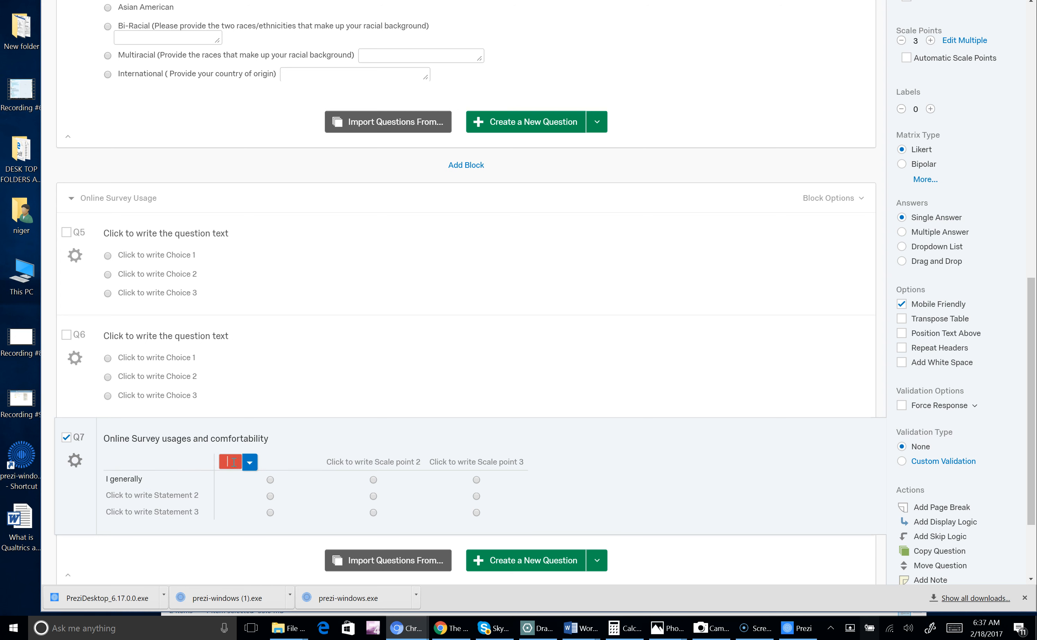
type("Very C")
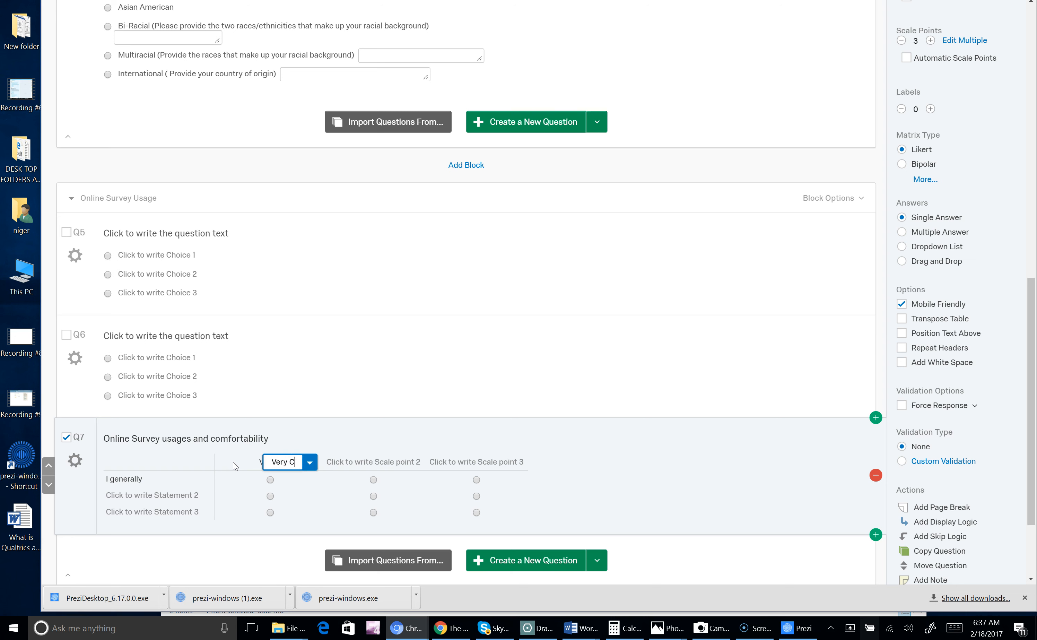
type("omfortable")
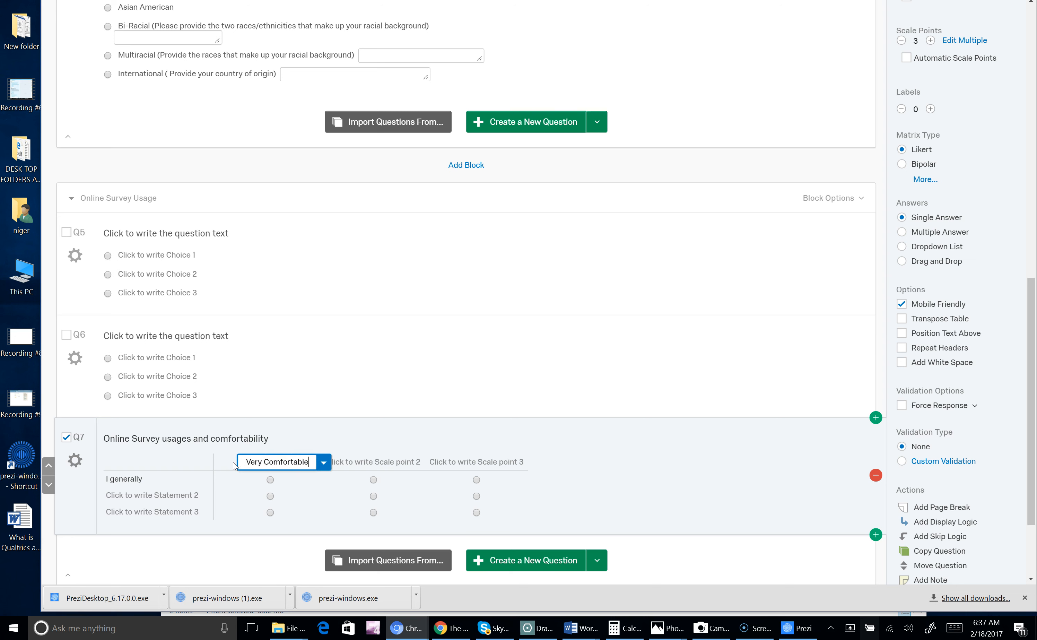
left_click(348, 462)
type("C")
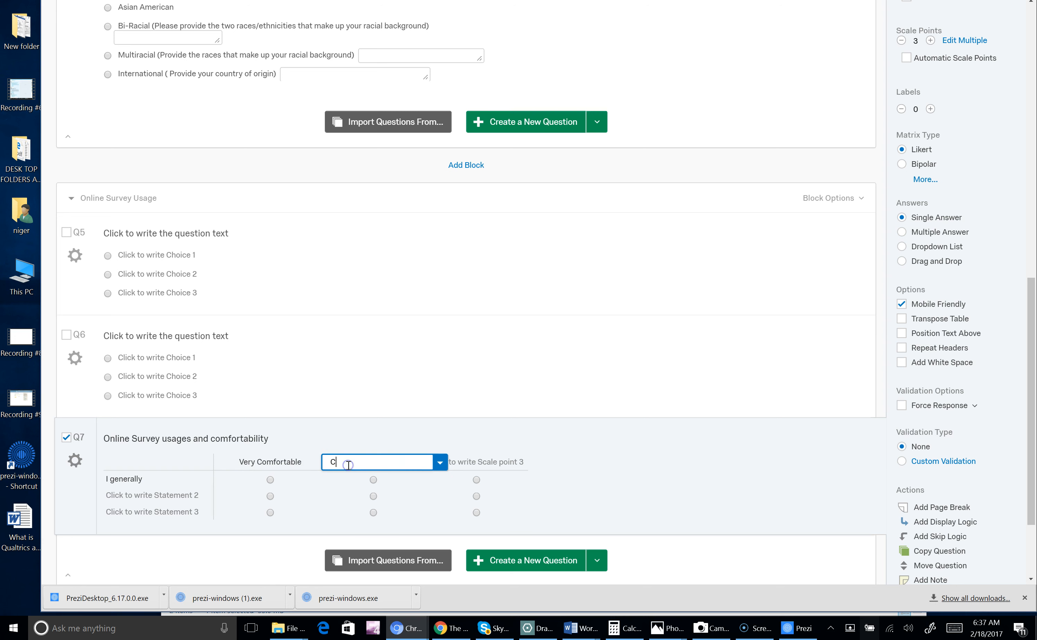
type("omfortable")
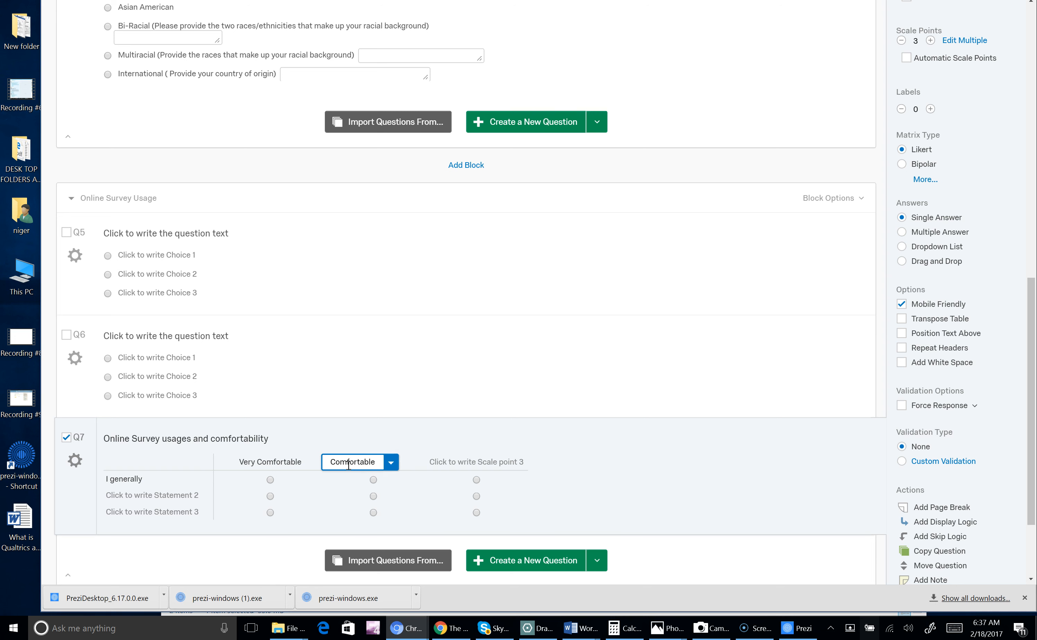
Replace the placeholder of Q7's third scale point with "Uncomfortable".
left_click(438, 464)
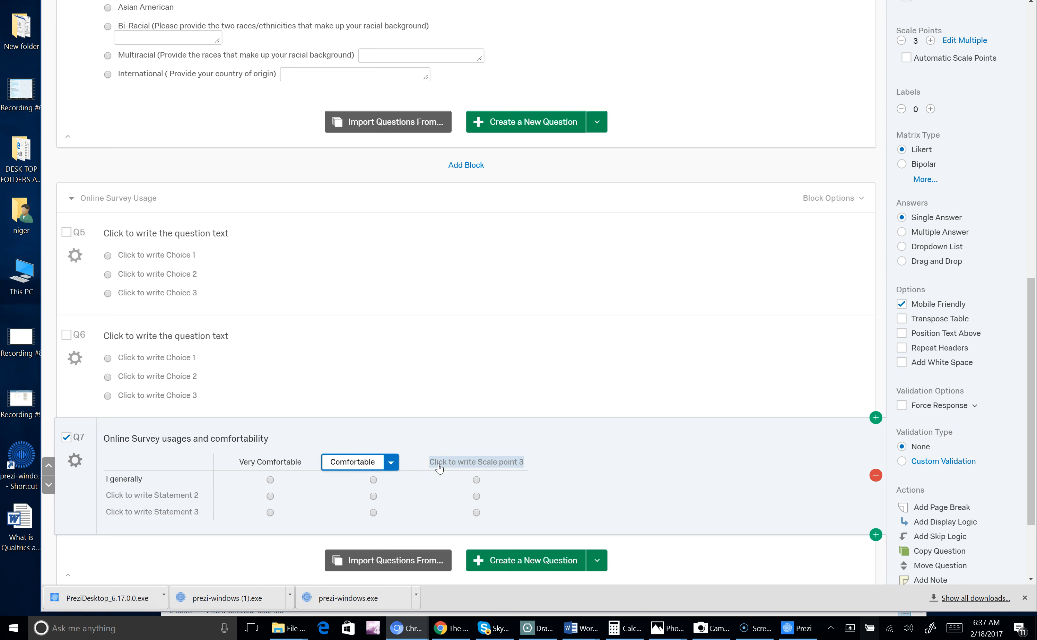
left_click(440, 463)
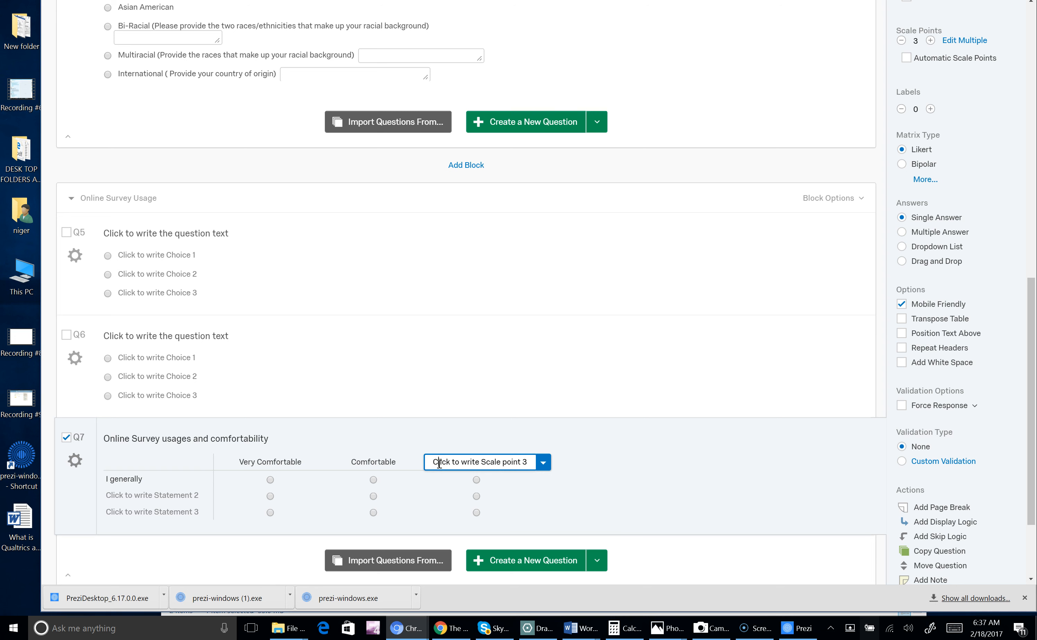
key("BackSpace")
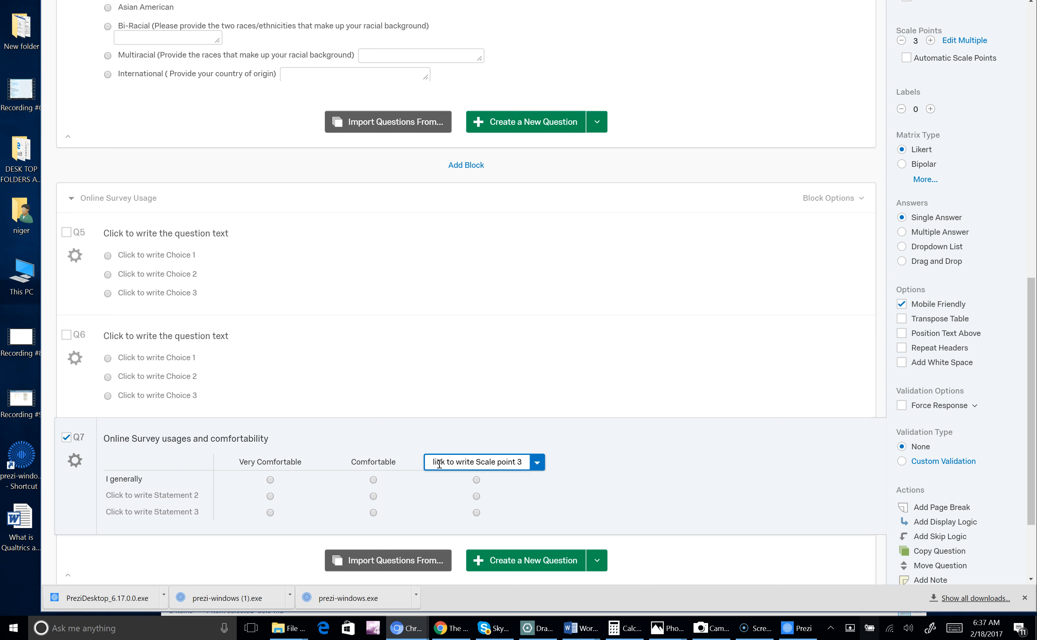
left_click(522, 464)
key("BackSpace")
key("BackSpace")
key("BackSpace")
key("BackSpace")
key("BackSpace")
key("BackSpace")
key("BackSpace")
key("BackSpace")
key("BackSpace")
key("BackSpace")
key("BackSpace")
key("BackSpace")
key("BackSpace")
key("BackSpace")
key("BackSpace")
key("BackSpace")
key("BackSpace")
key("BackSpace")
key("BackSpace")
key("BackSpace")
key("BackSpace")
key("BackSpace")
key("BackSpace")
key("BackSpace")
key("BackSpace")
key("BackSpace")
key("BackSpace")
type("Unc")
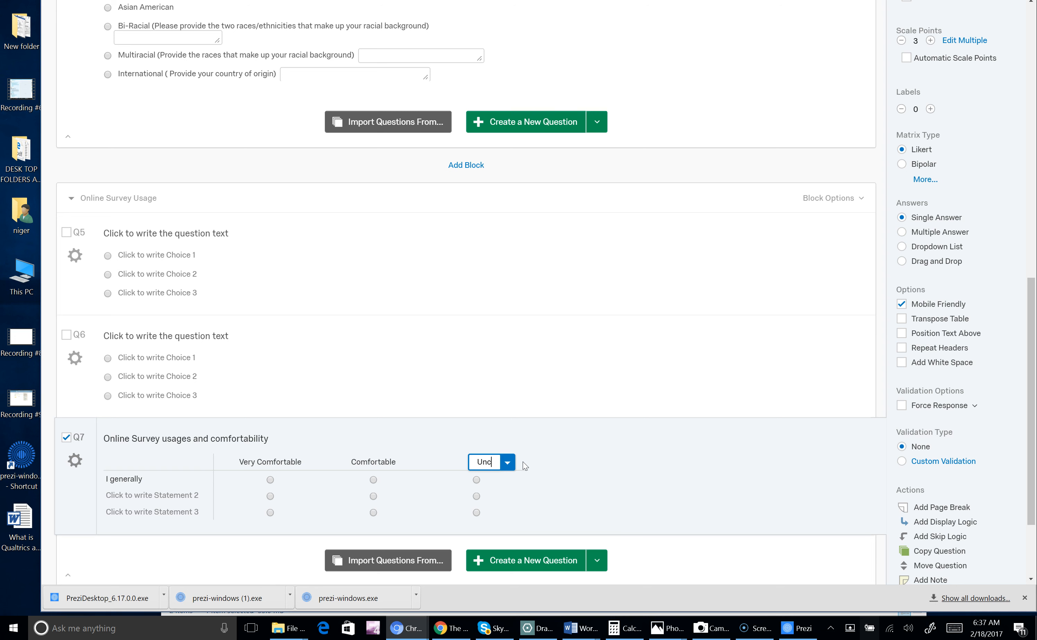
type("omfortable")
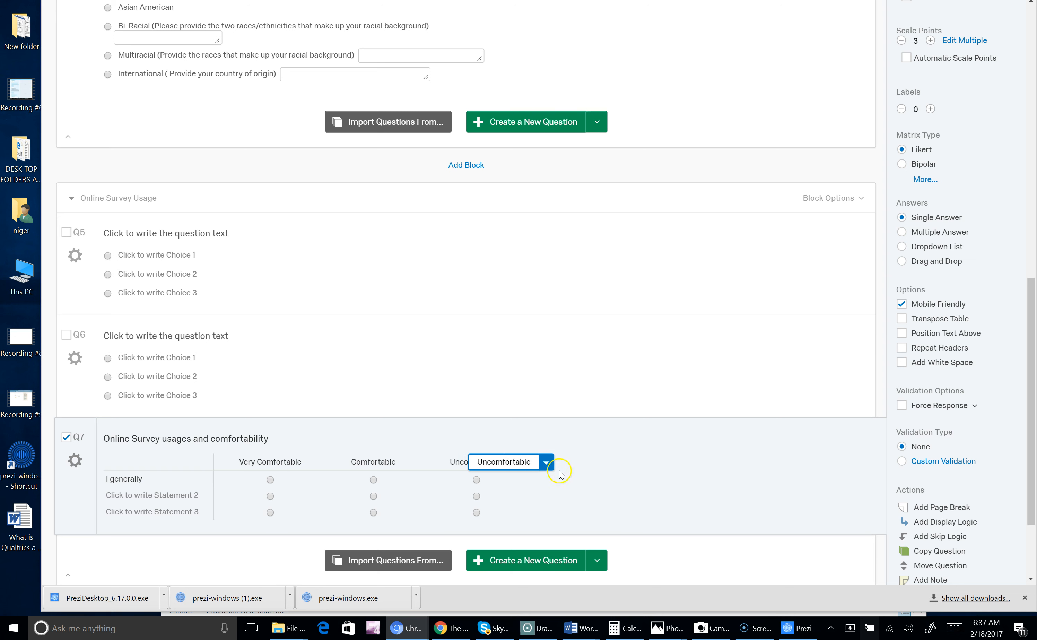
left_click(579, 471)
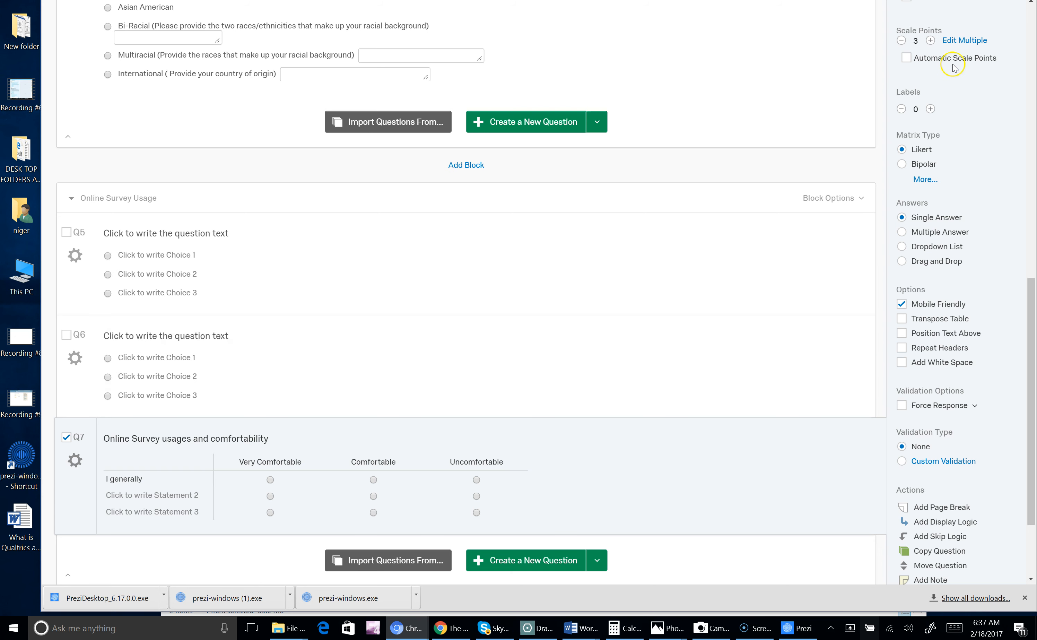
Add a fourth scale point to Q7's matrix and label it "Very Uncomfortable".
left_click(931, 41)
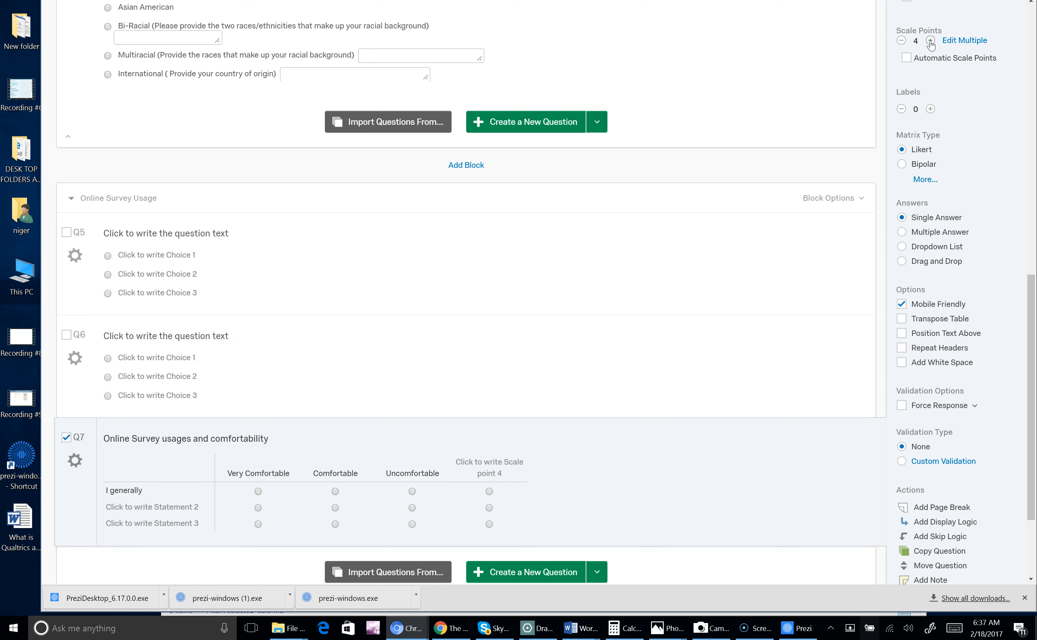
left_click(500, 472)
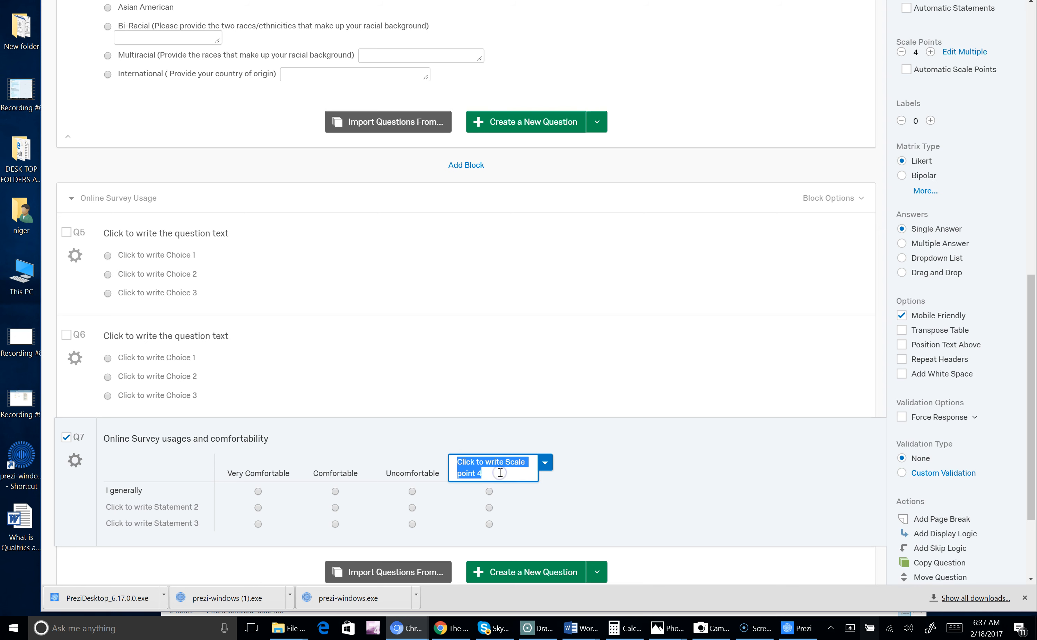
type("Very Uncomfortable")
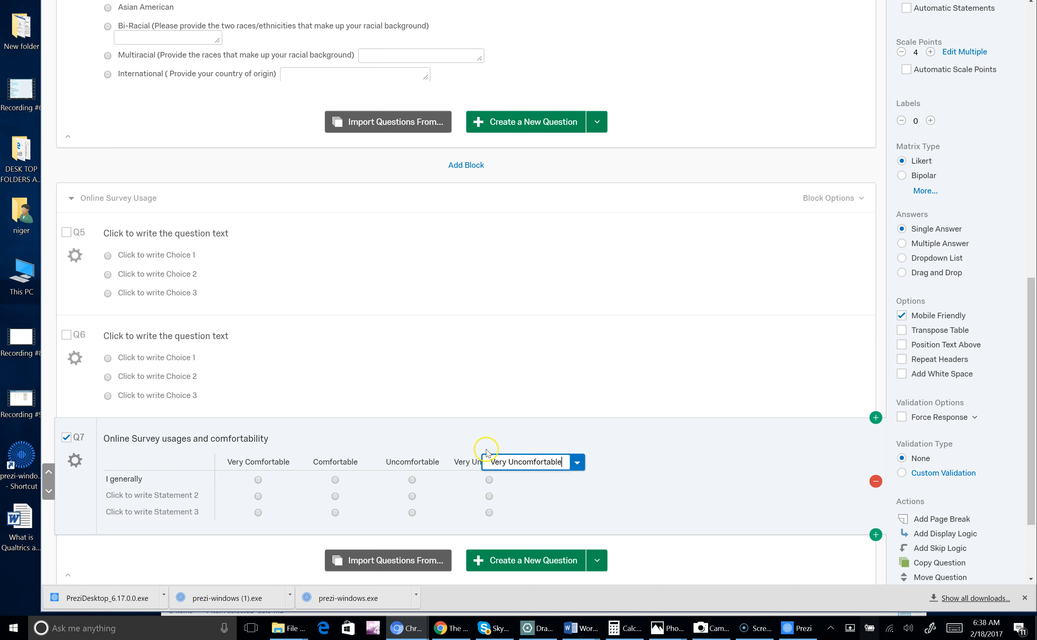
left_click(433, 431)
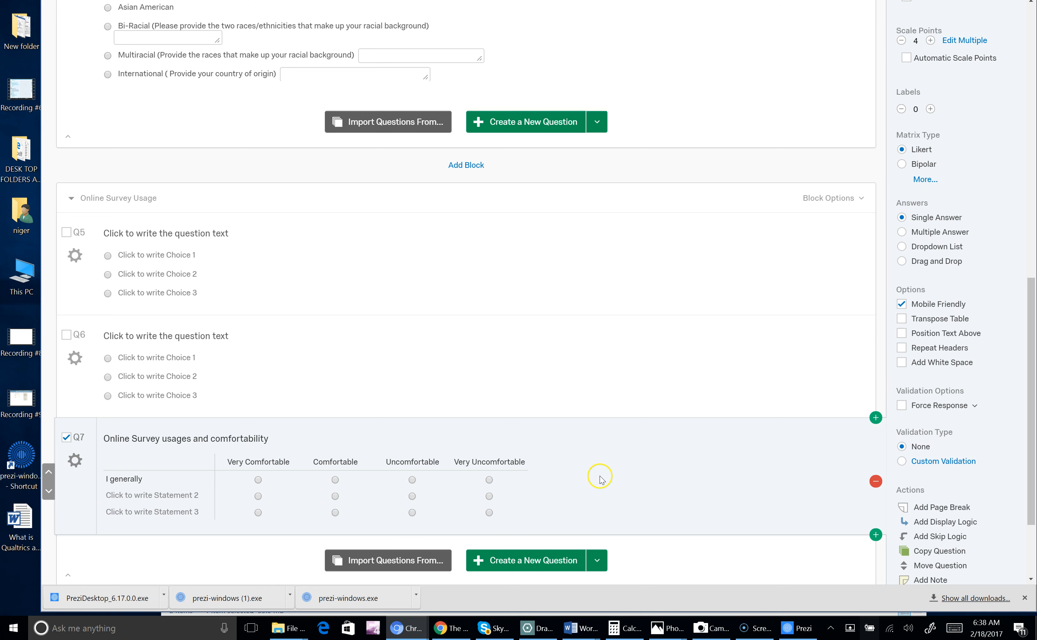
left_click(304, 466)
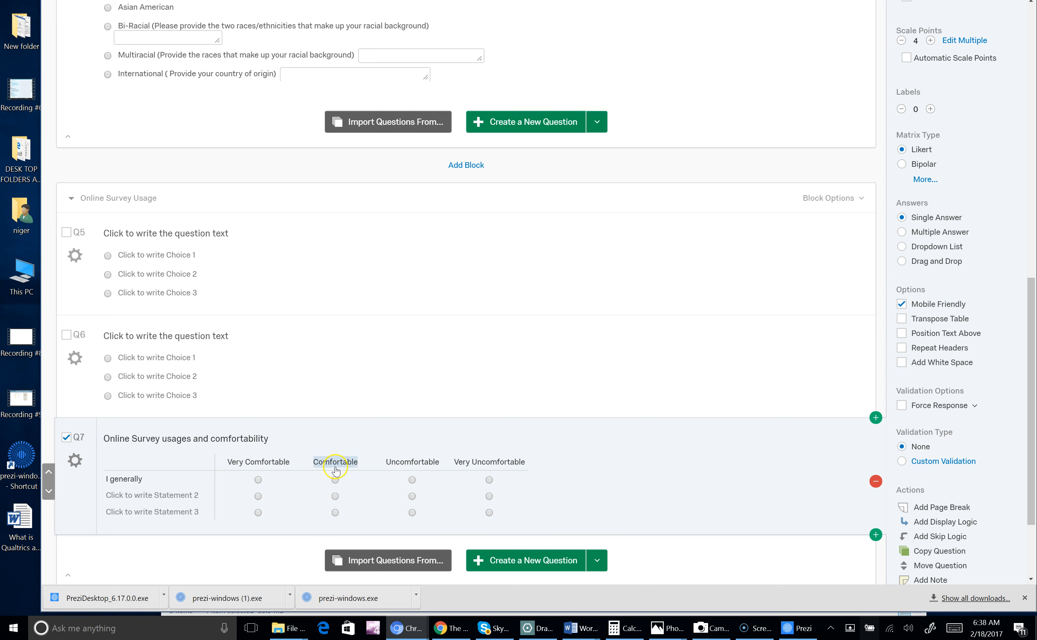
left_click(273, 462)
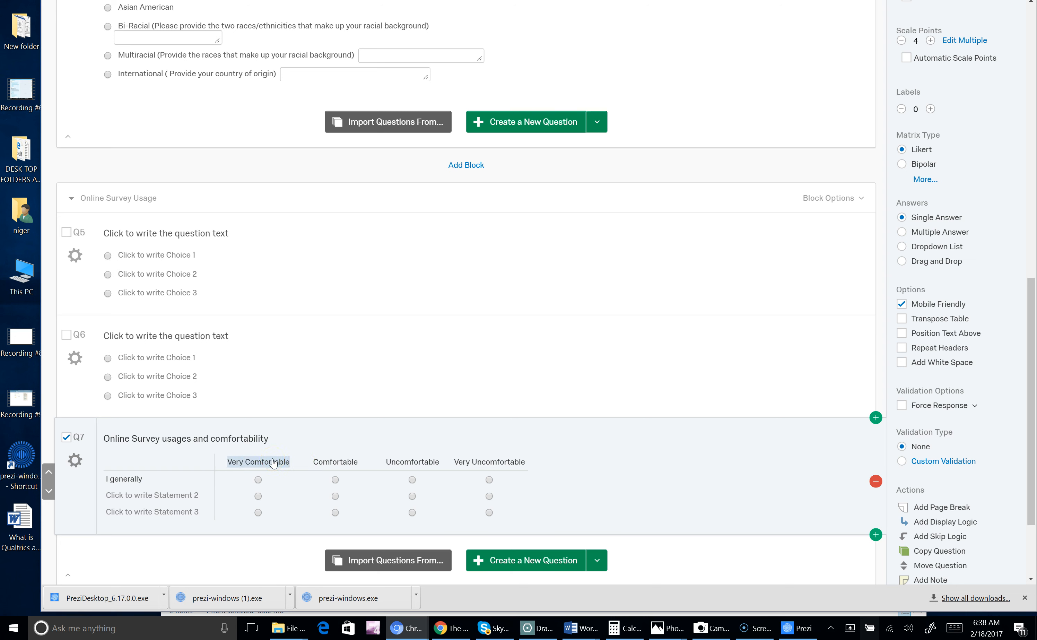
left_click(307, 460)
left_click(279, 462)
left_click(320, 467)
left_click(418, 465)
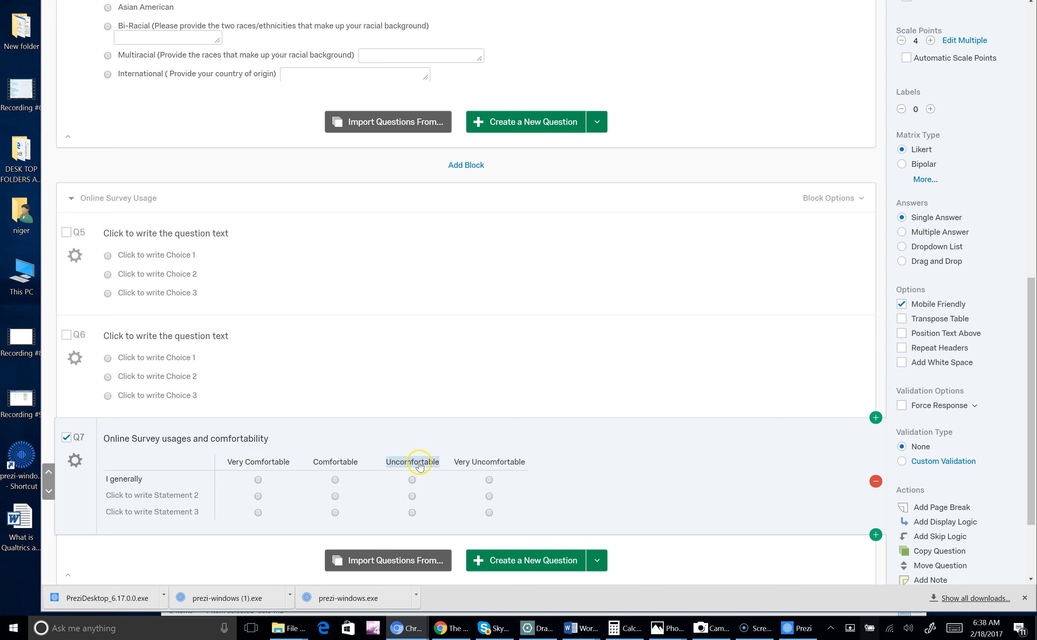
left_click(492, 464)
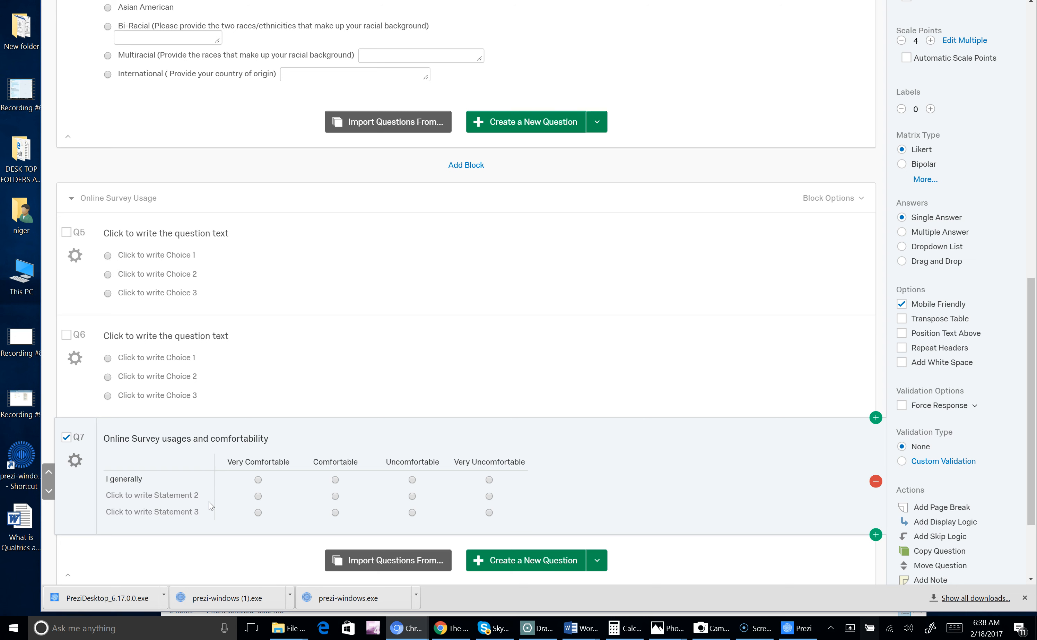
Complete Q7's first statement to read "I generally prefer to fill out online surveys than doing paper surveys".
left_click(145, 479)
triple_click(134, 480)
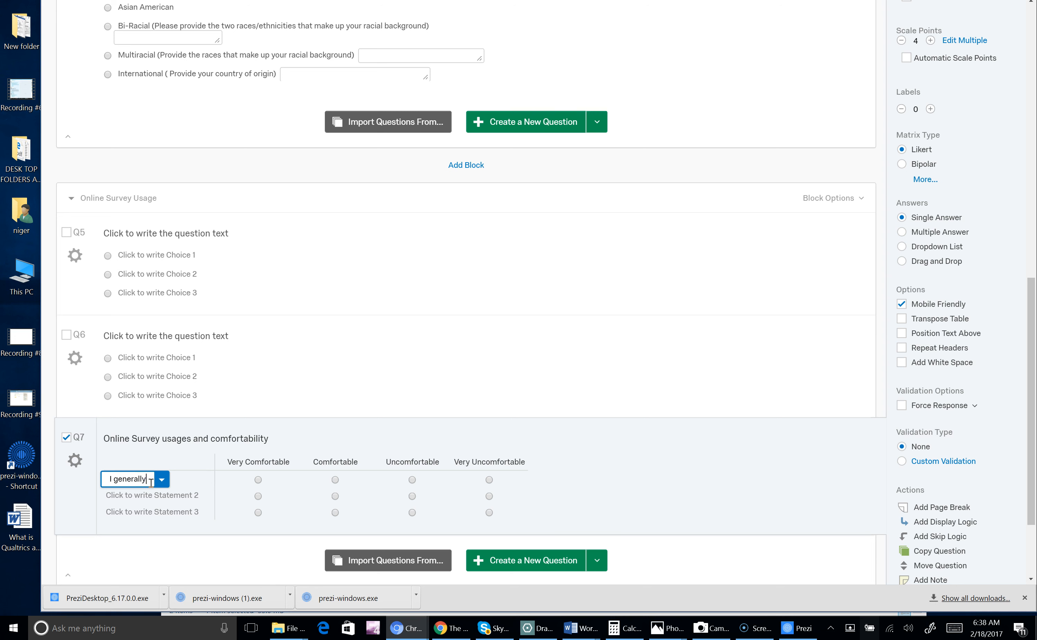
type("prefer t")
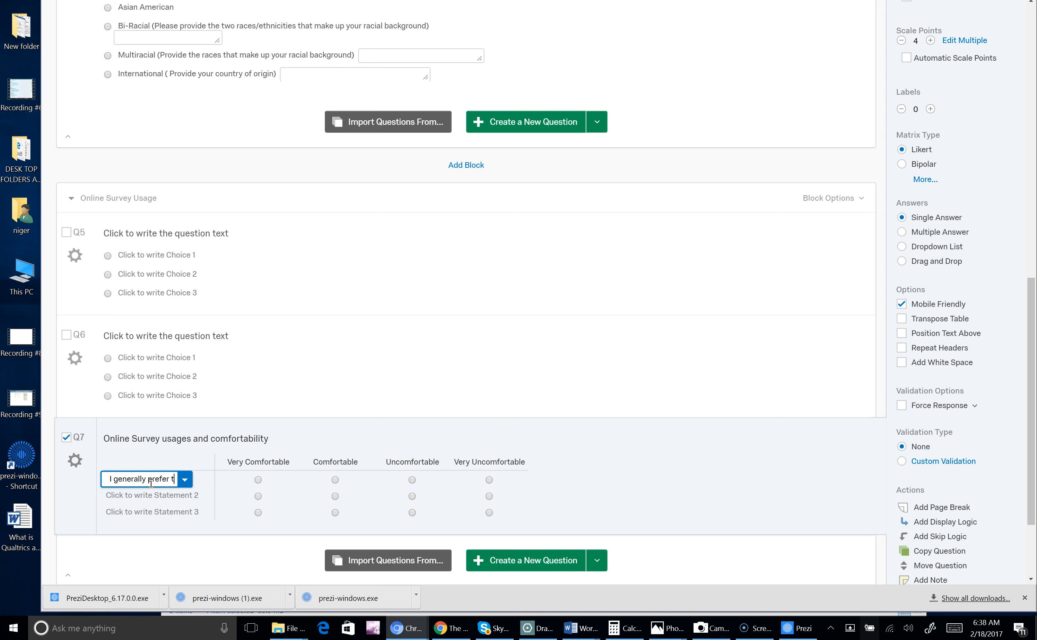
type("o fill ")
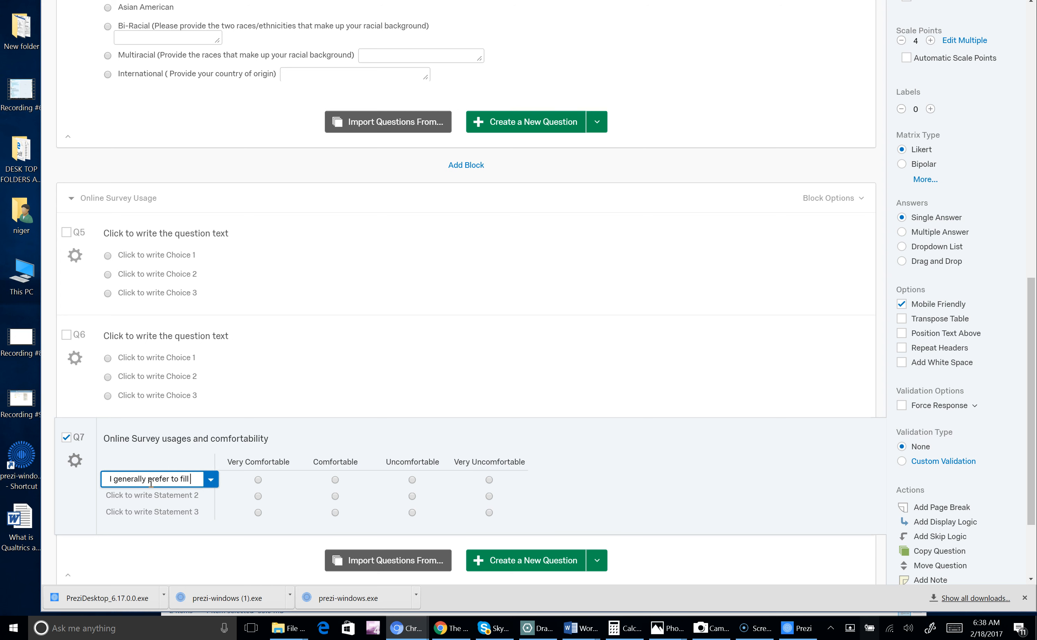
type("out online surveys tha")
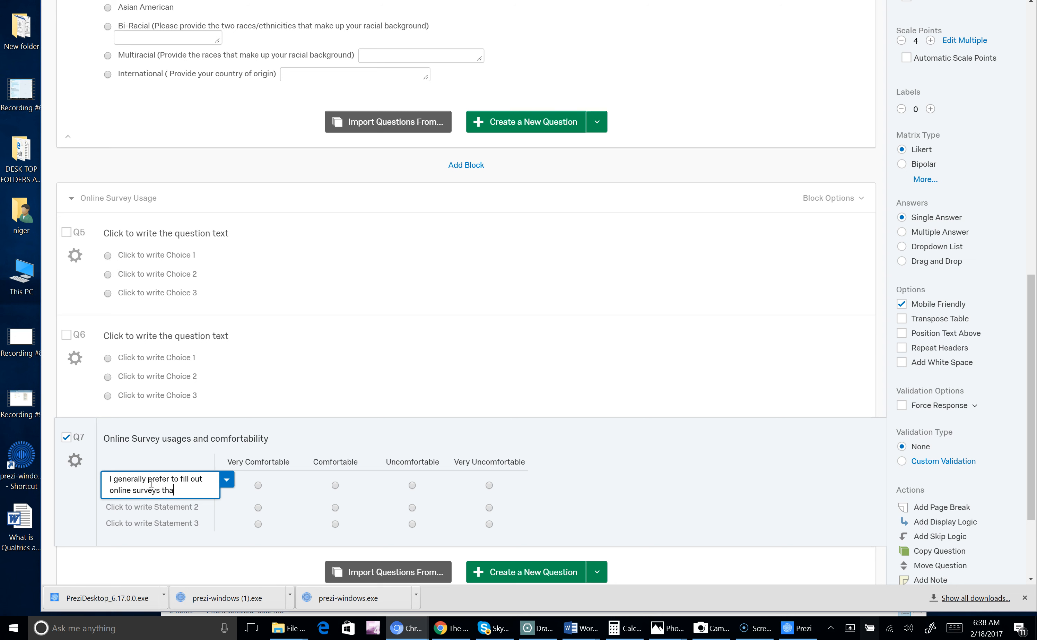
type("n doing paper surveys")
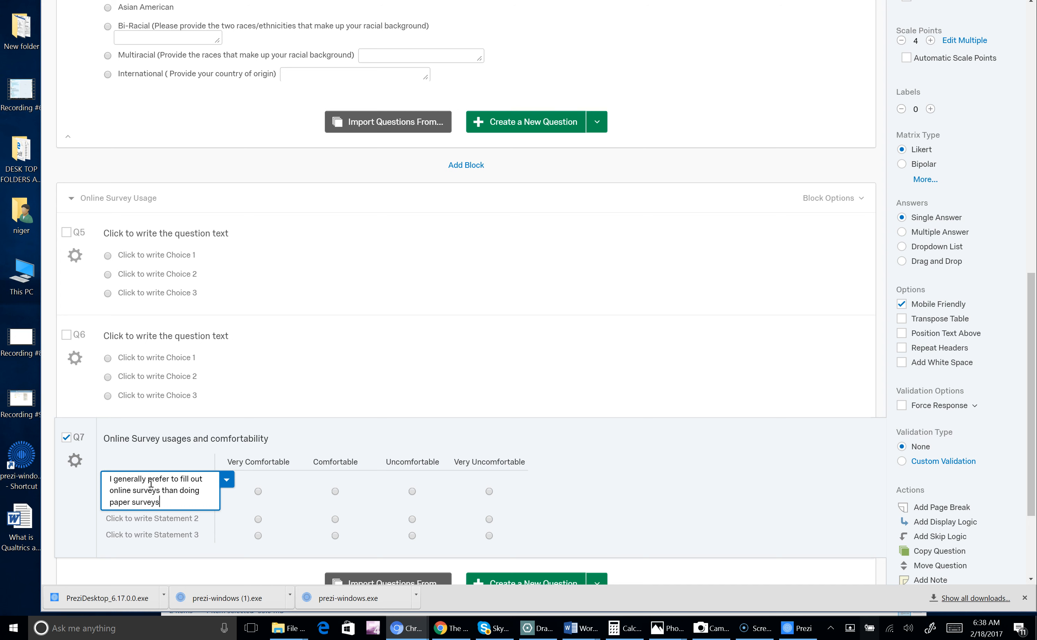
left_click(200, 487)
Set Q7's second statement to "I am familiar with using online survey applications to get data for work or personal knowledge.".
left_click(153, 518)
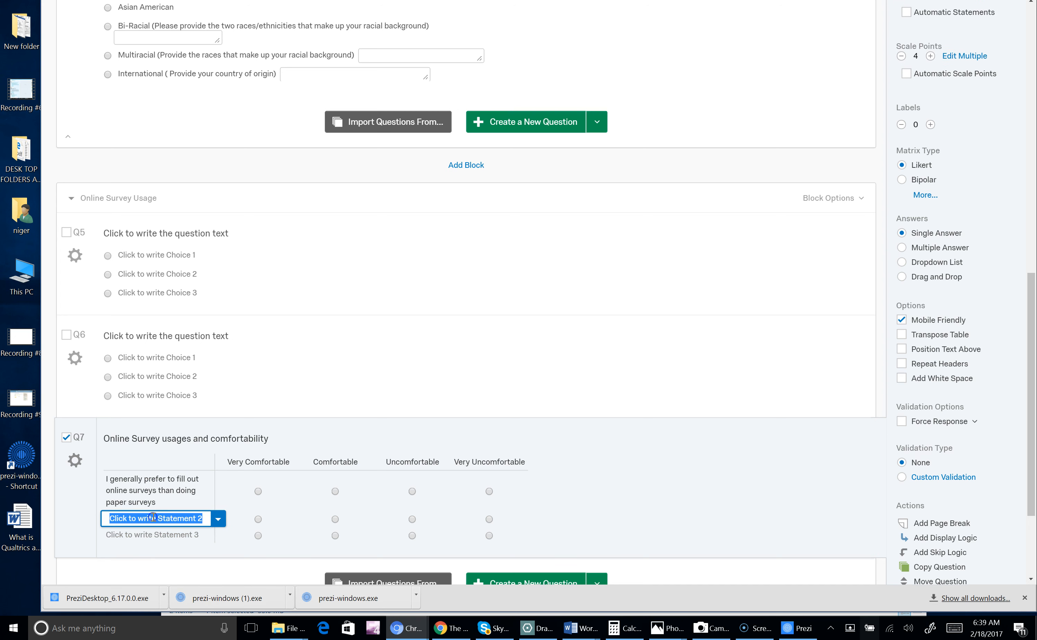
type("I")
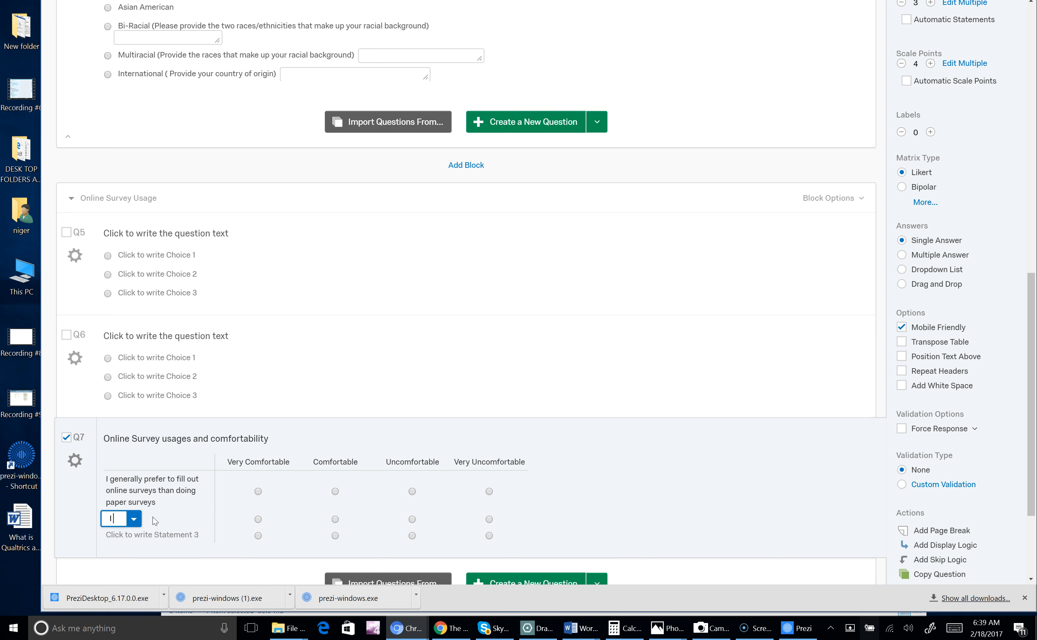
type(" am")
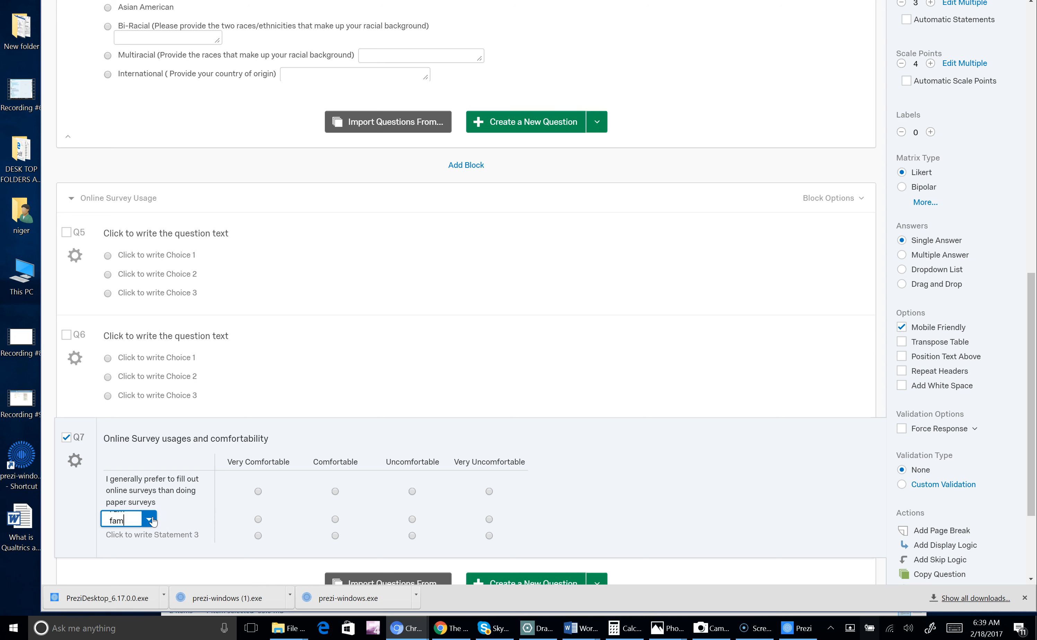
type(" familiar with using")
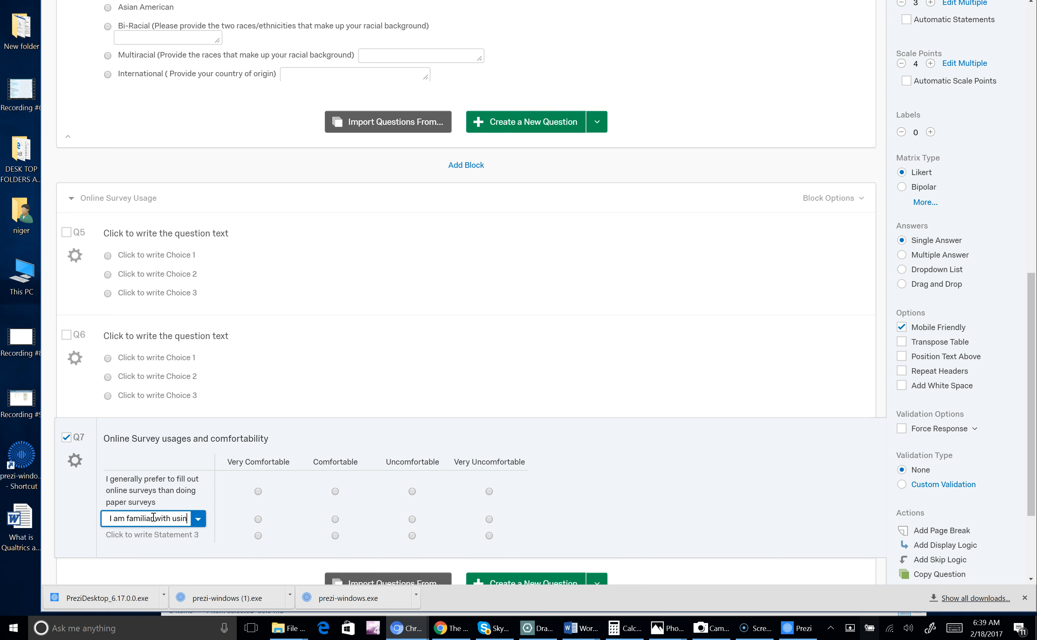
key("BackSpace")
key("BackSpace")
key("BackSpace")
key("BackSpace")
key("BackSpace")
key("BackSpace")
key("BackSpace")
key("BackSpace")
key("BackSpace")
key("BackSpace")
key("BackSpace")
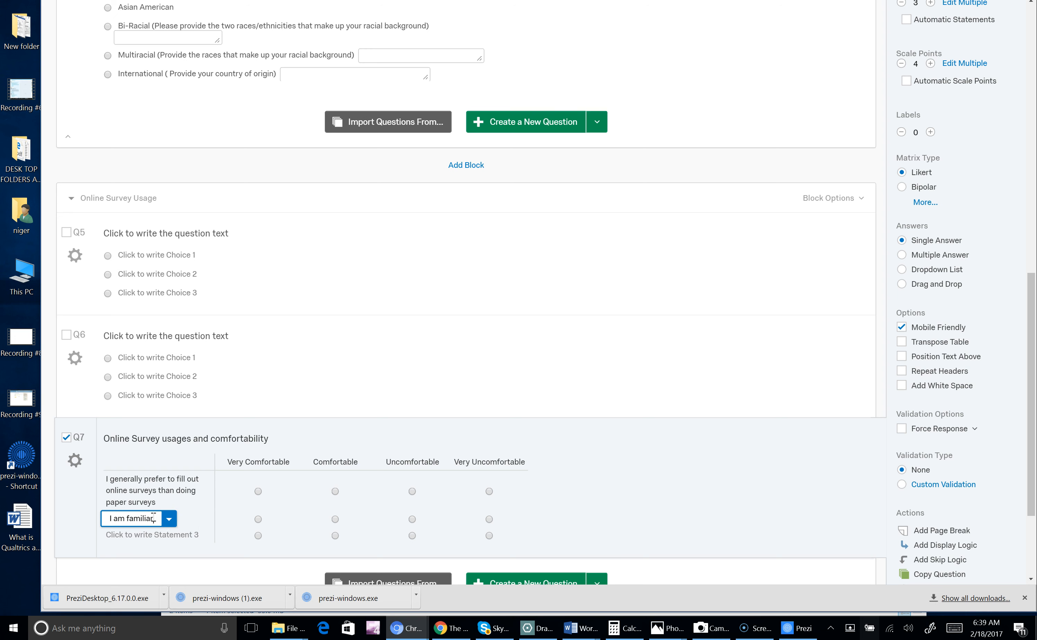
type("with using online sur")
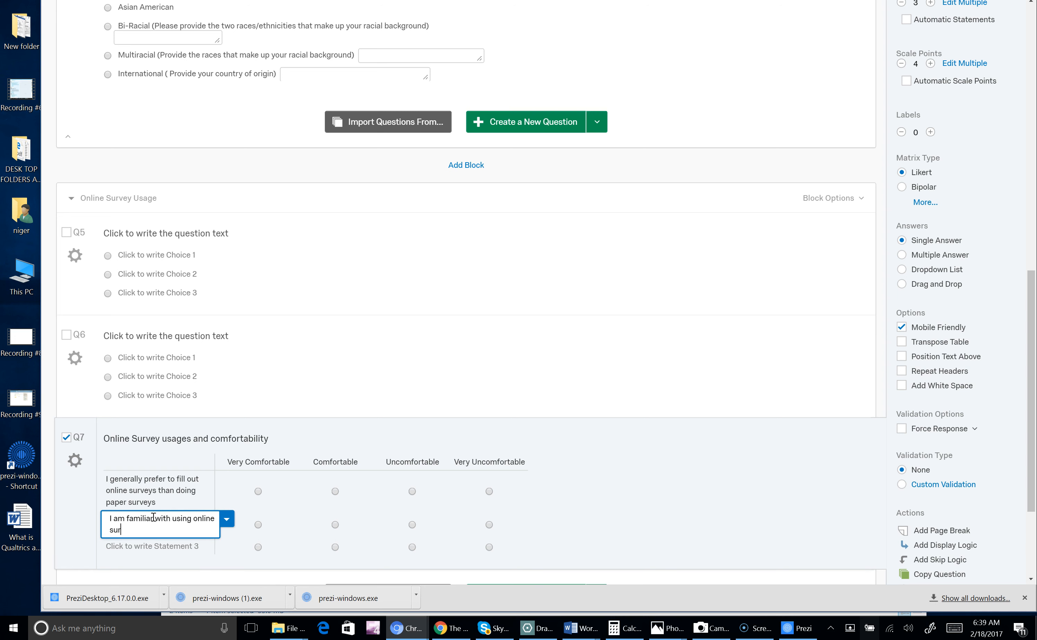
type("vey applications ")
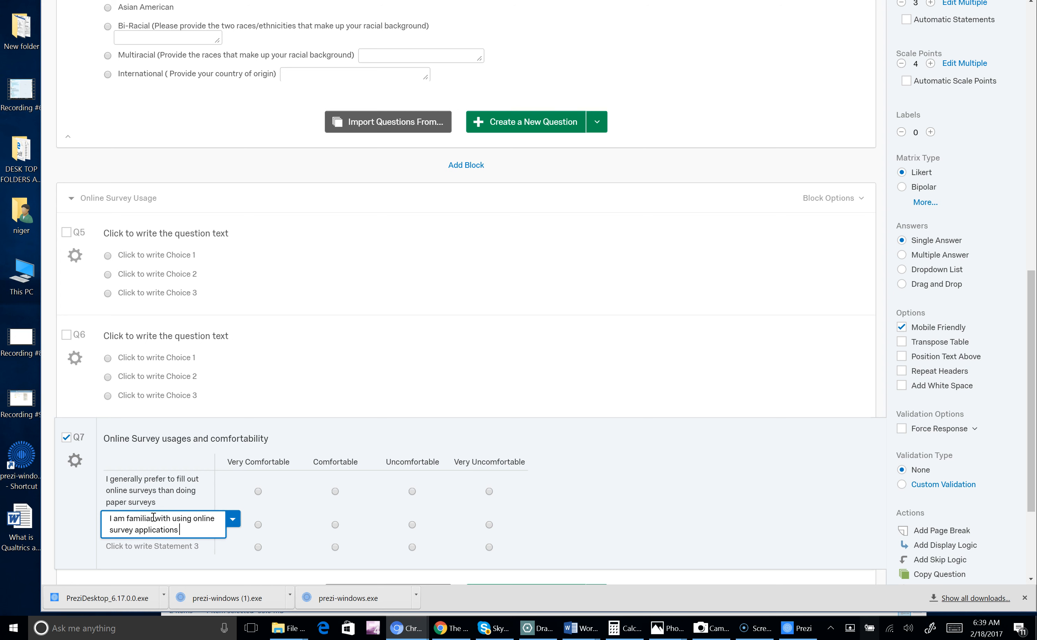
type("to get ")
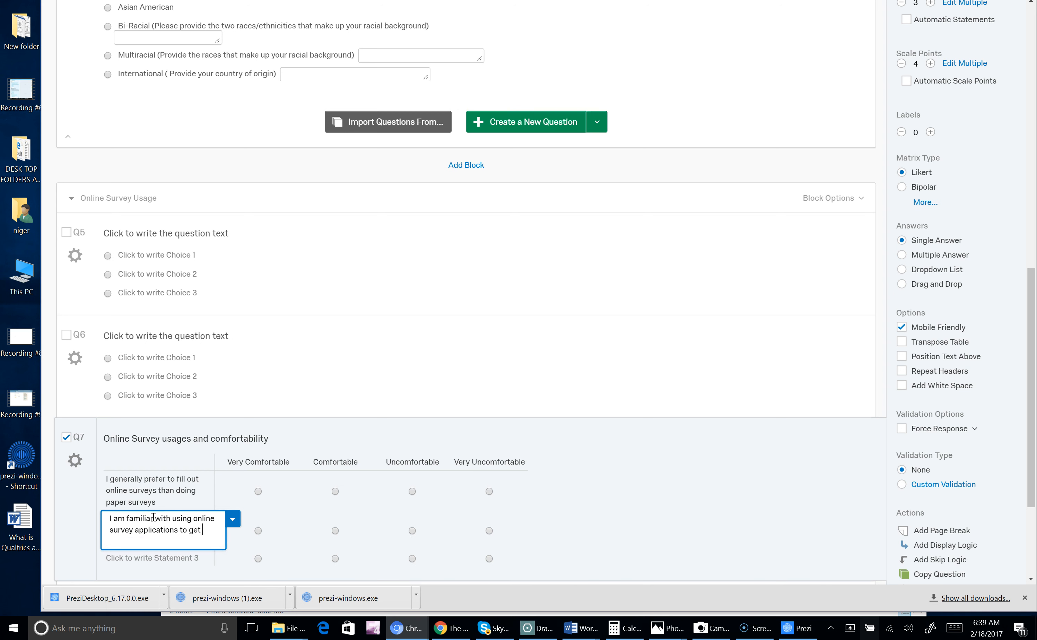
type("data for work or personal ")
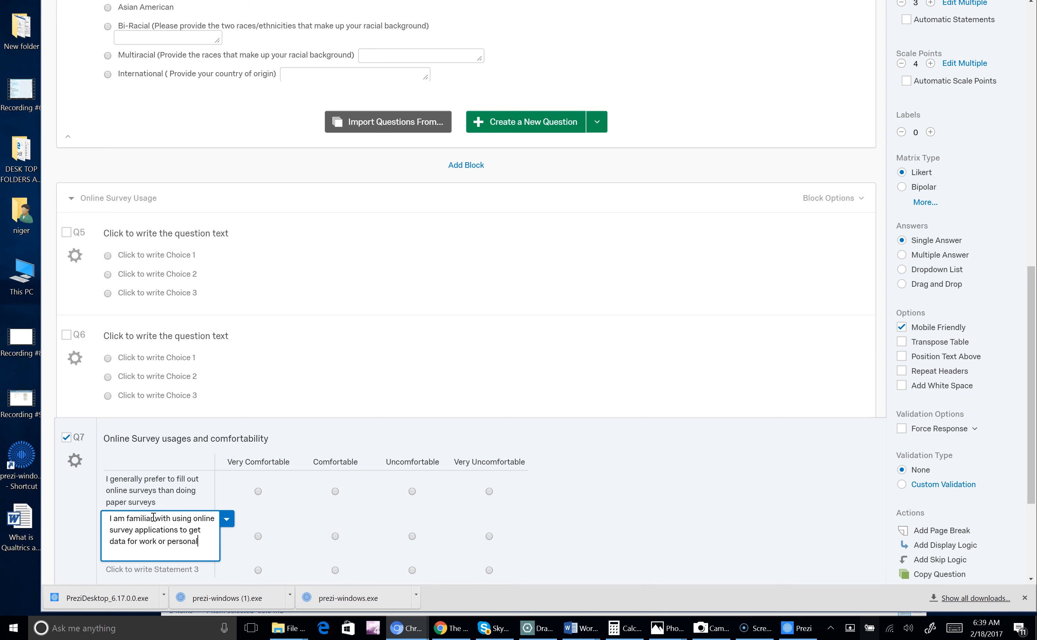
type("knowledge.")
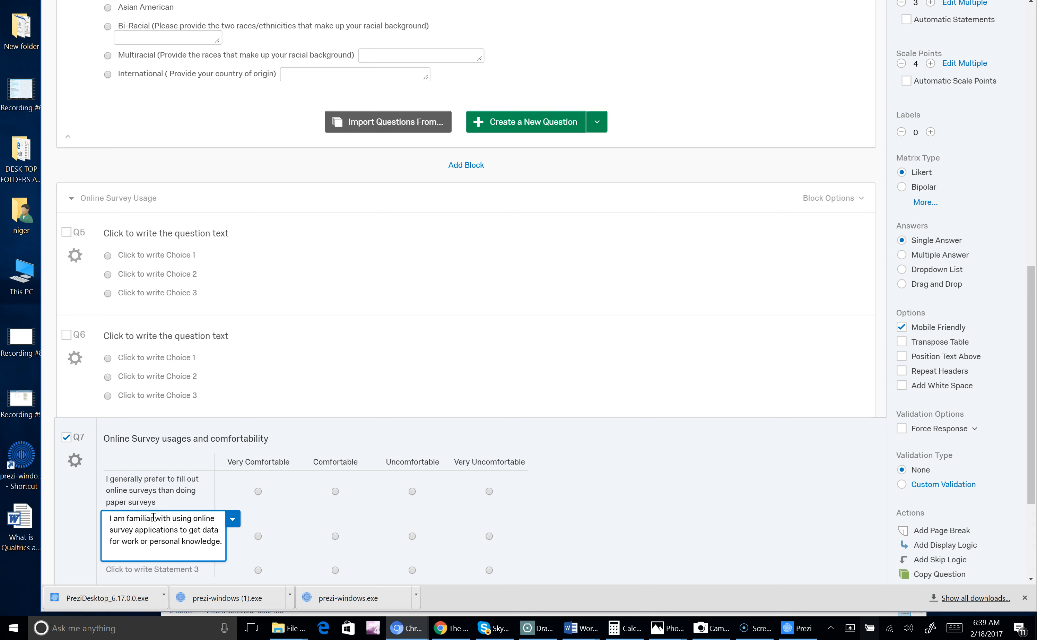
left_click(115, 571)
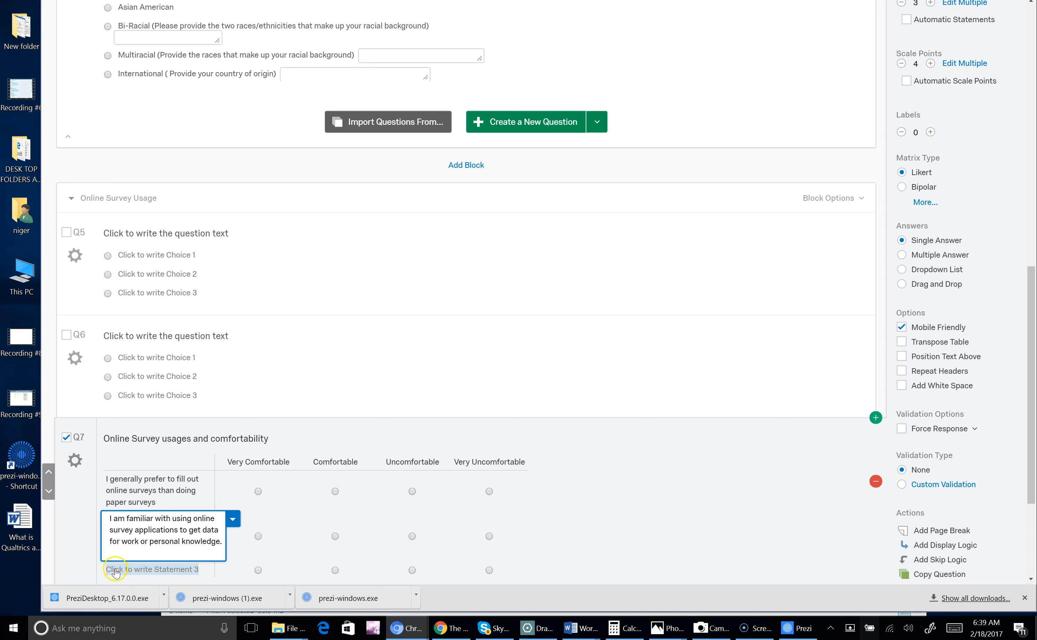
Set Q7's third statement to "I have created and distributed an online survey for work or personal information.".
type("I have created ")
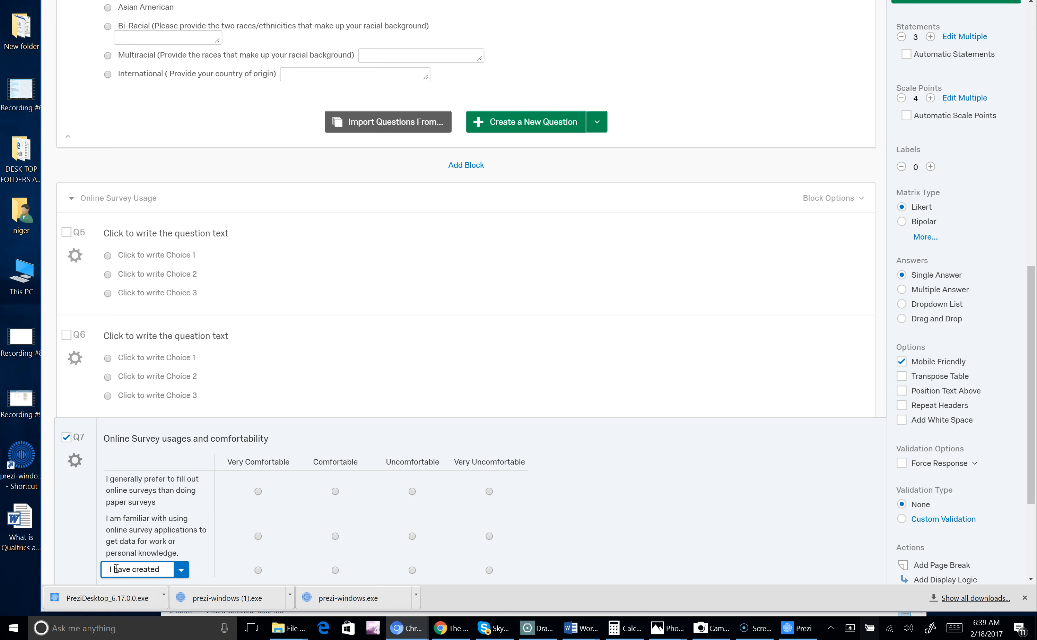
type("and distr")
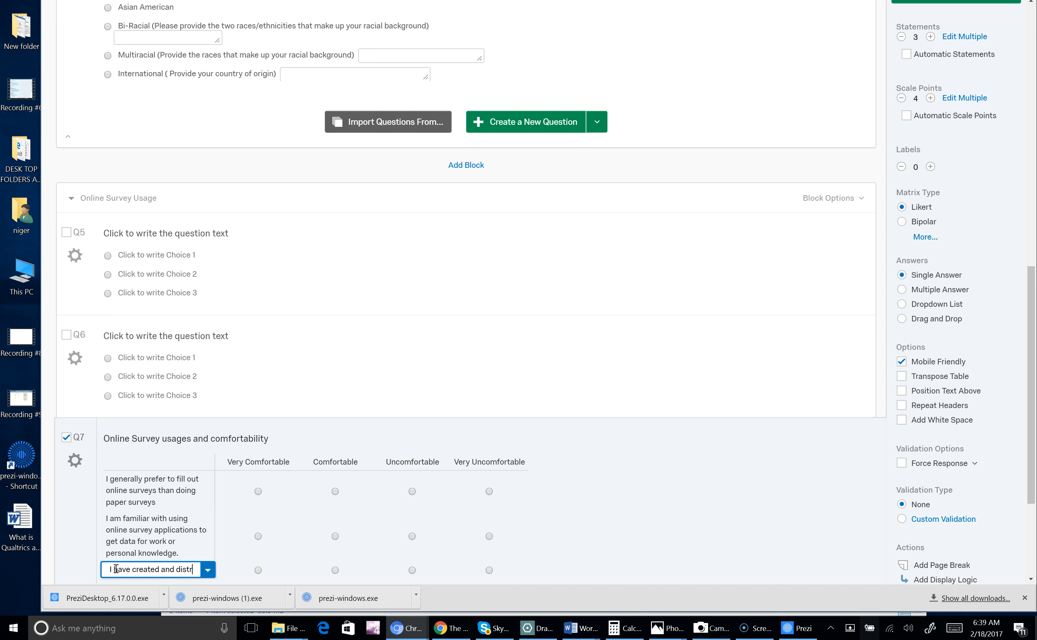
type("ibuted ")
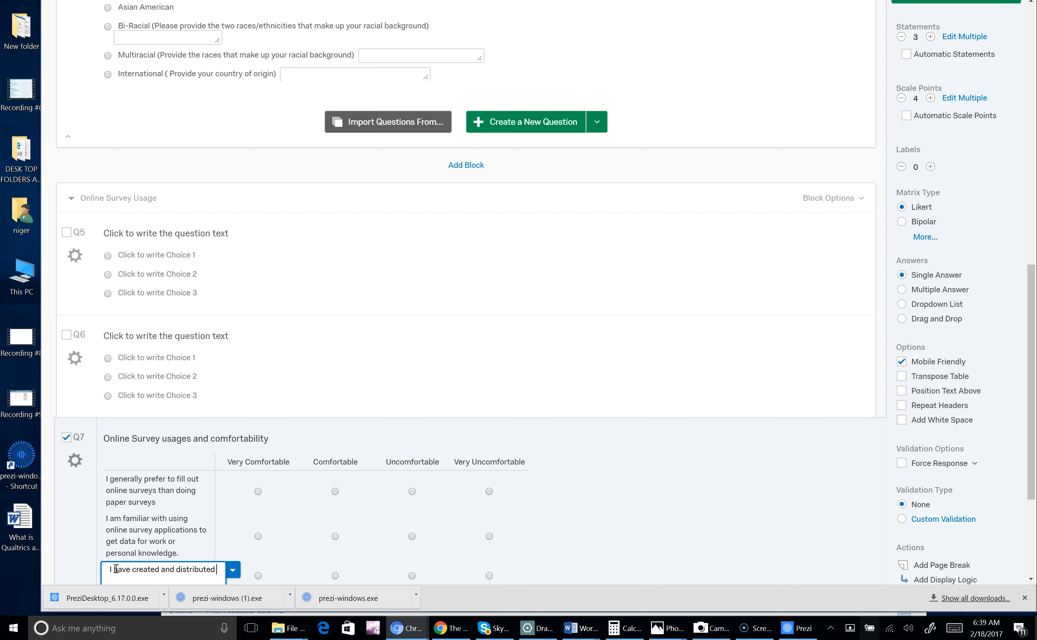
type("an online survey for work or personal")
scroll(116, 569, "down", 5)
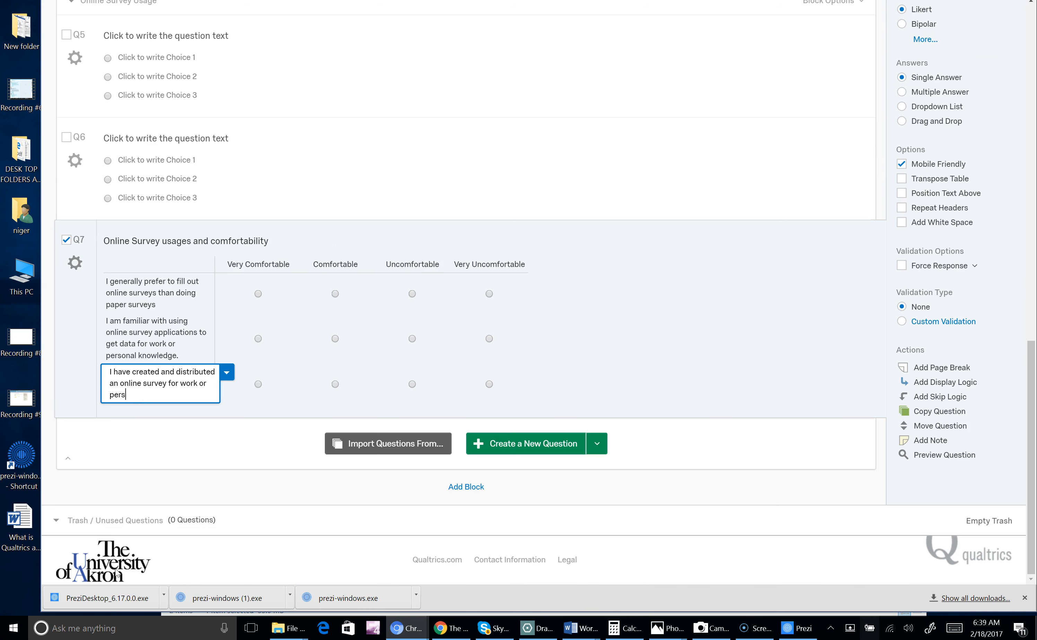
type("knowled")
key("BackSpace")
key("BackSpace")
key("BackSpace")
key("BackSpace")
key("BackSpace")
key("BackSpace")
key("BackSpace")
type("information.")
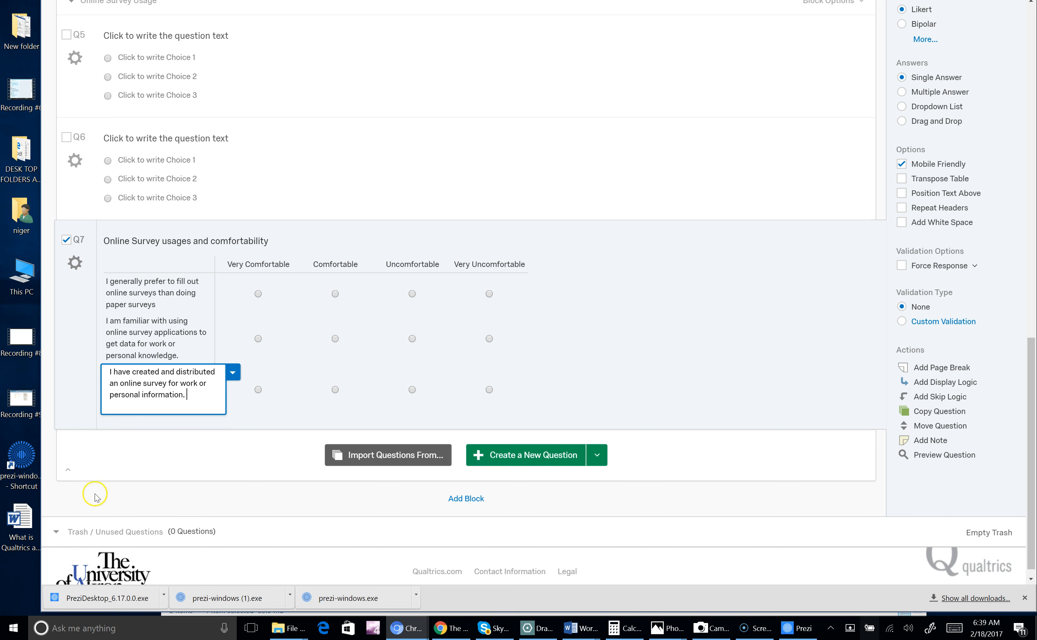
left_click(610, 381)
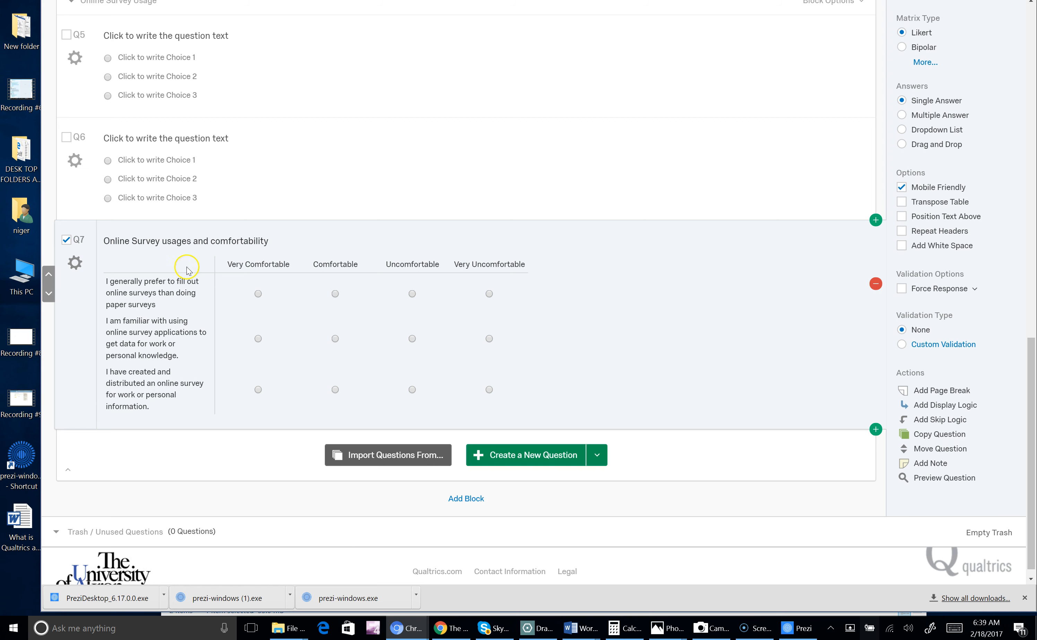
left_click(151, 297)
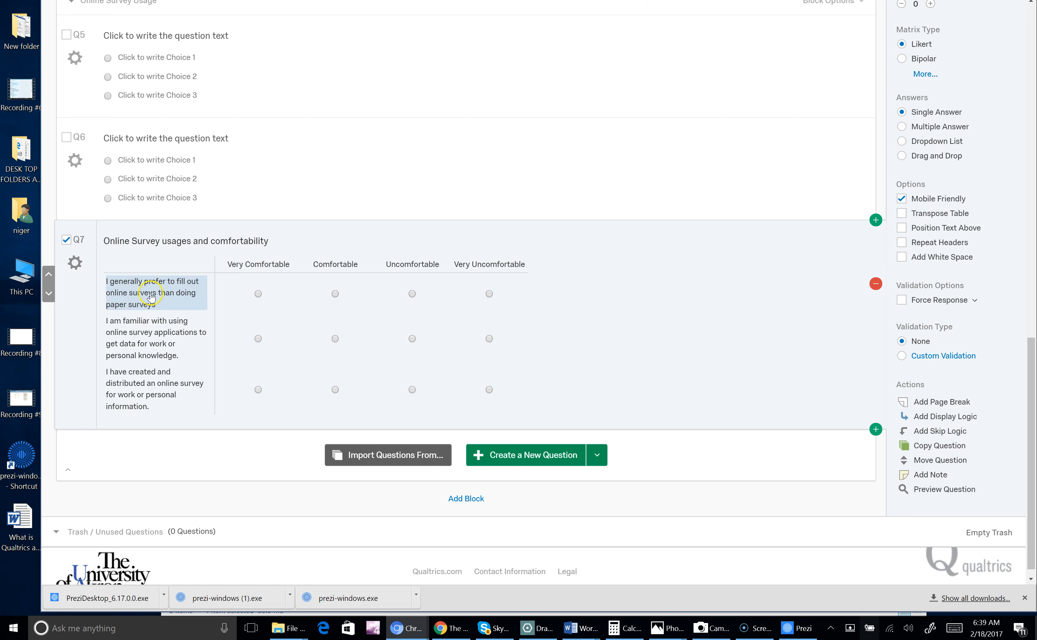
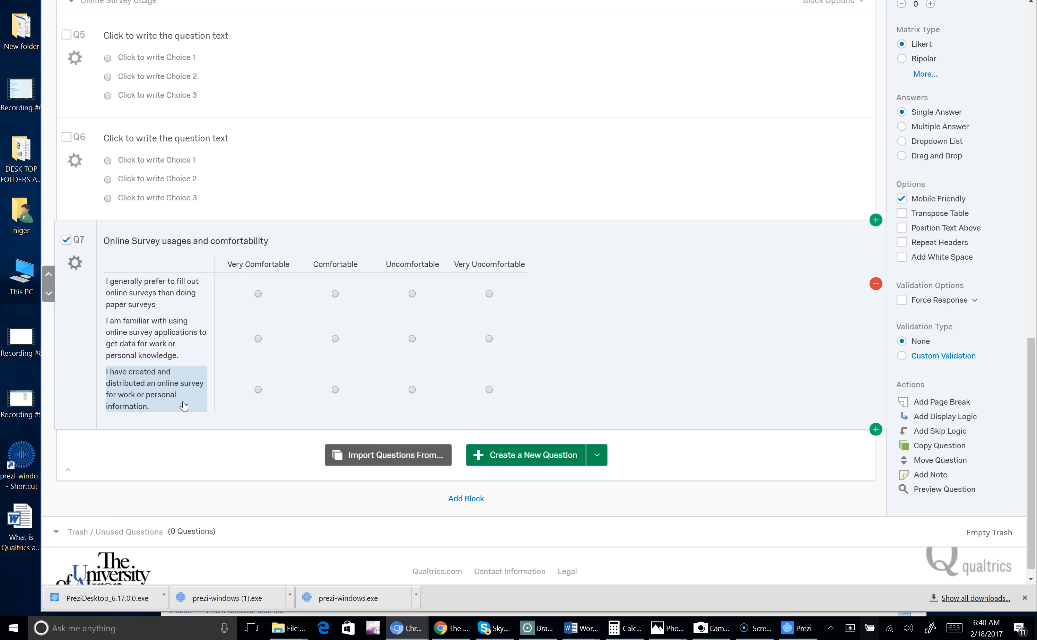
Change the ending of Q7's third statement to "personal education.".
left_click(184, 402)
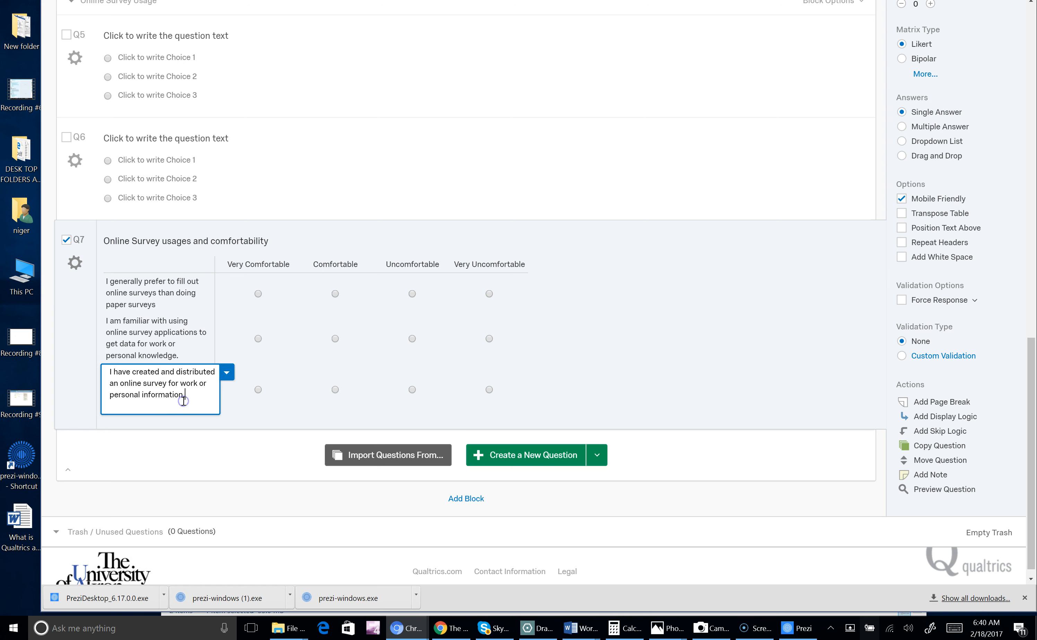
key("BackSpace")
key("BackSpace")
key("BackSpace")
key("BackSpace")
key("BackSpace")
key("BackSpace")
key("BackSpace")
key("BackSpace")
key("BackSpace")
key("BackSpace")
key("BackSpace")
key("BackSpace")
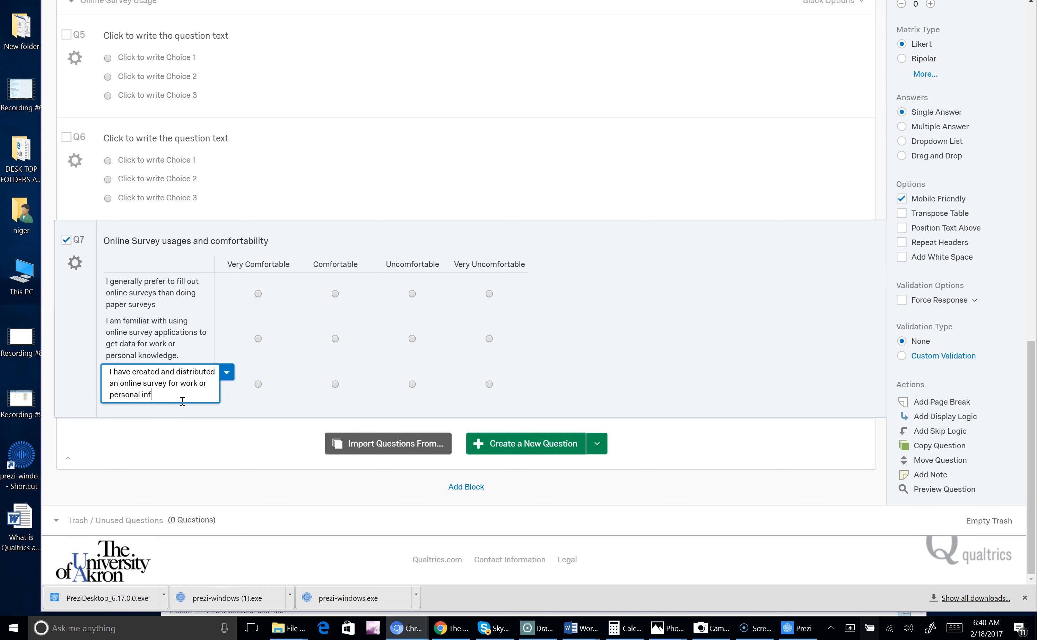
key("BackSpace")
key("BackSpace")
key("BackSpace")
key("BackSpace")
key("BackSpace")
key("BackSpace")
type("personal e")
type("dcua")
type("cation.")
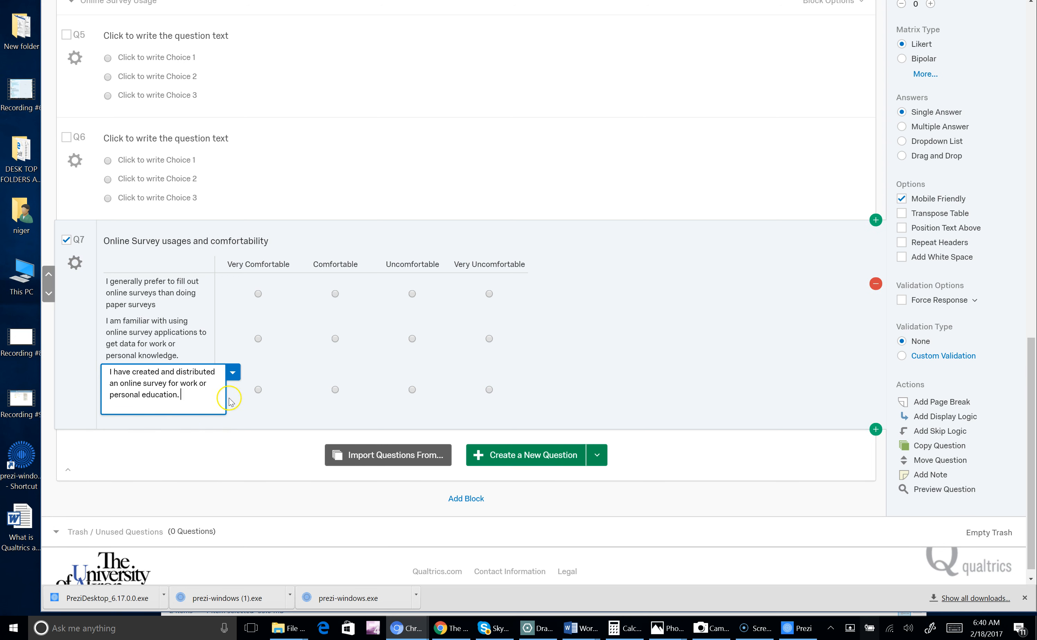
left_click(658, 378)
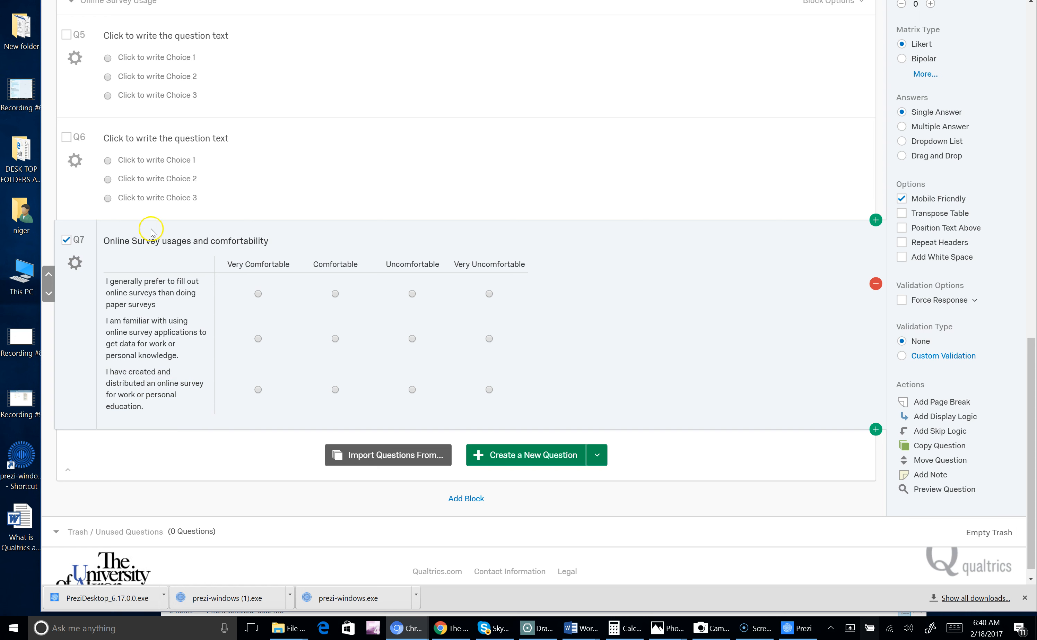
left_click(183, 400)
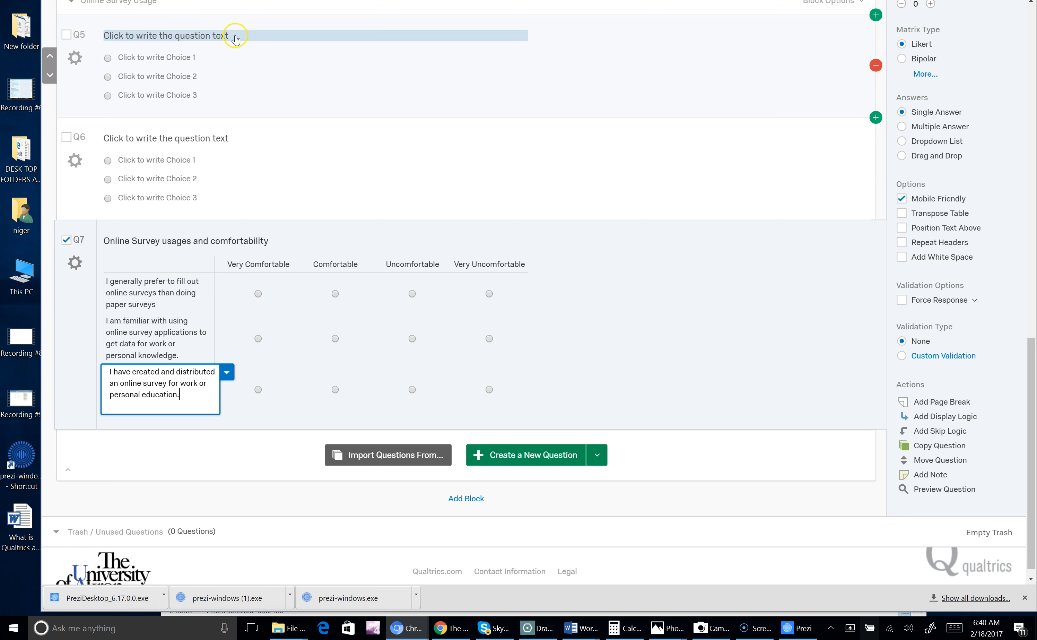
Change Q6 from a multiple choice question to the Rank Order question type.
left_click(213, 134)
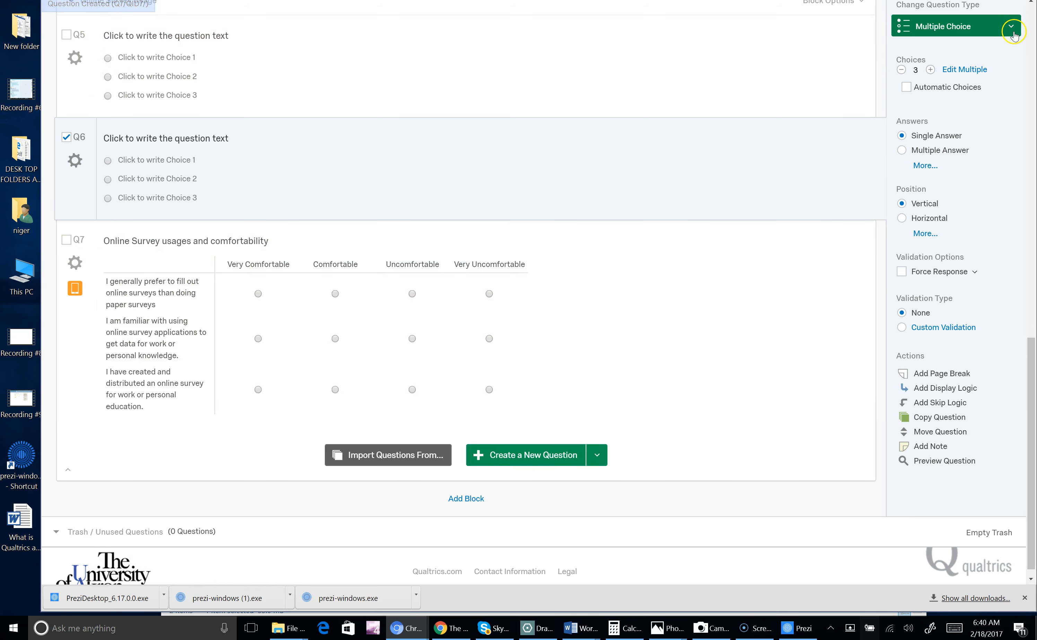
left_click(1005, 28)
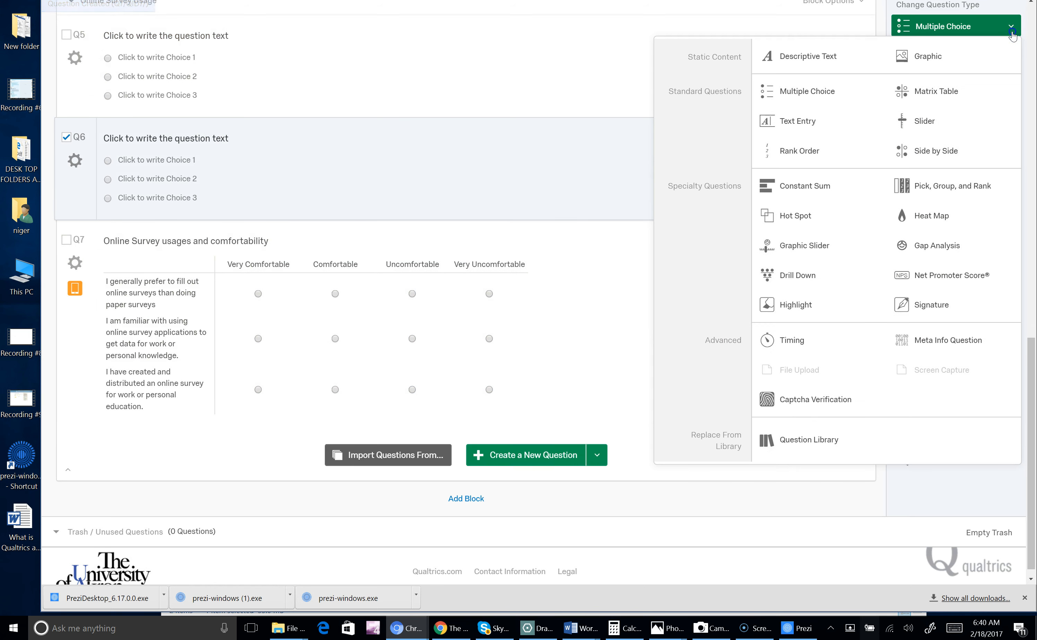
left_click(797, 151)
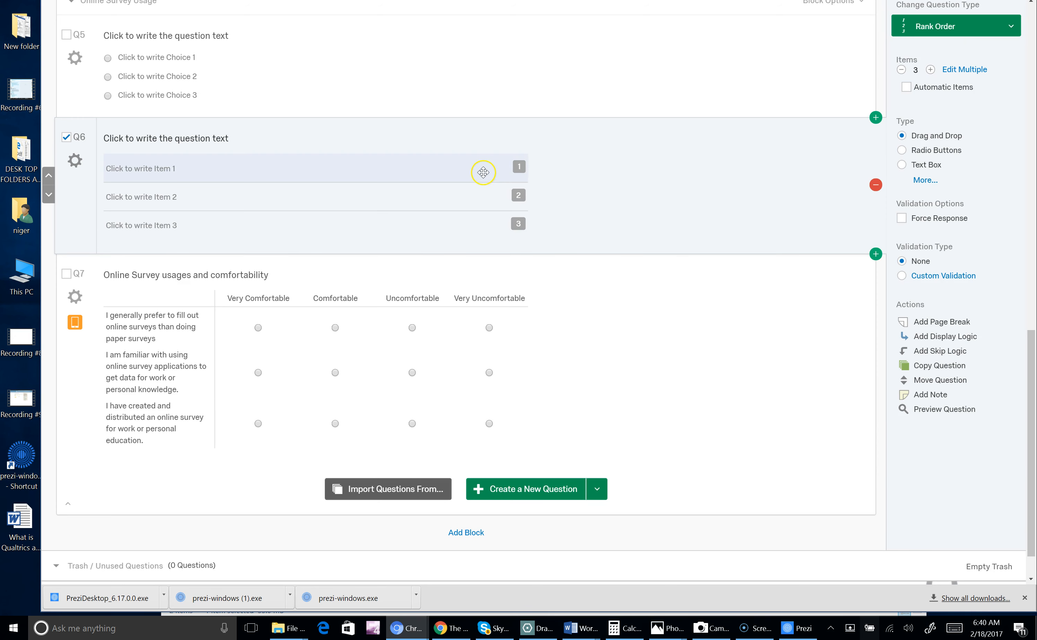
Begin Q6's question text with "Rank order the online survey application you are most likely to use".
left_click(235, 147)
type("R")
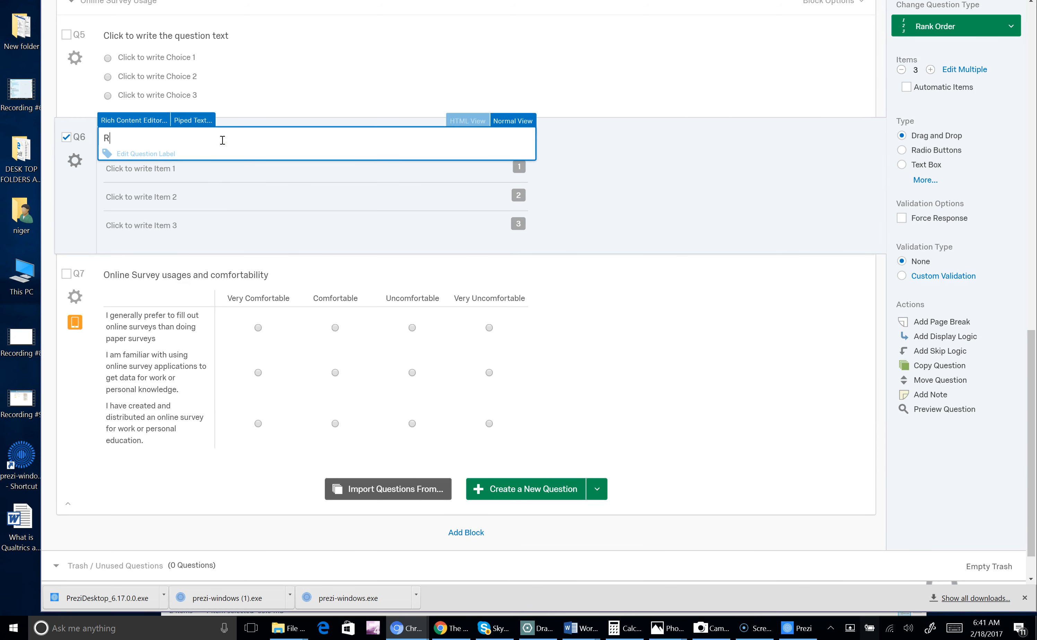
type("ank order the online survey")
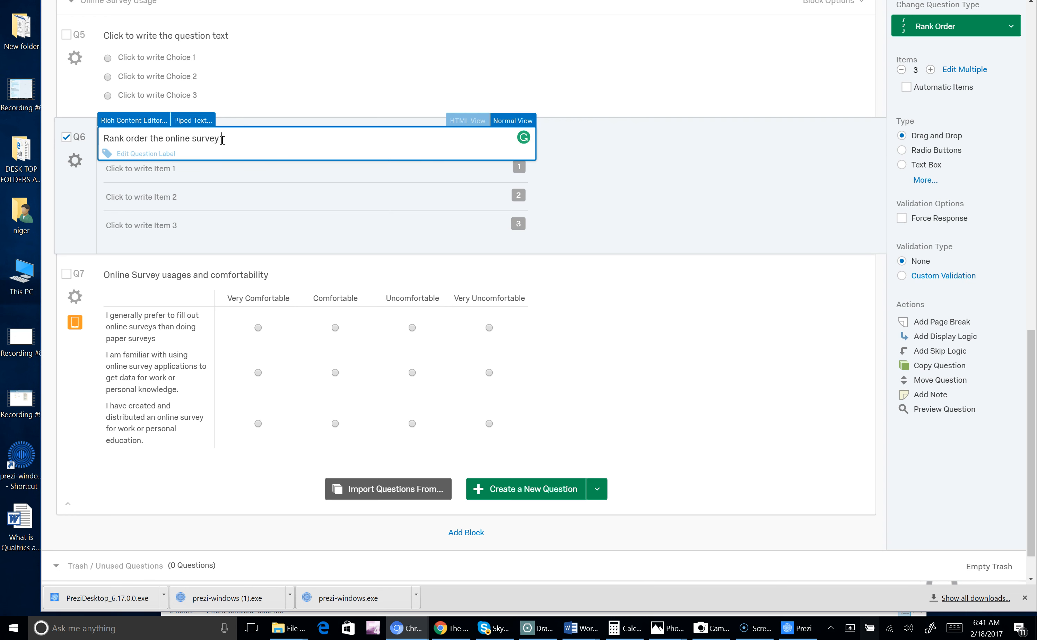
key("BackSpace")
key("BackSpace")
type("on you are most likely to use")
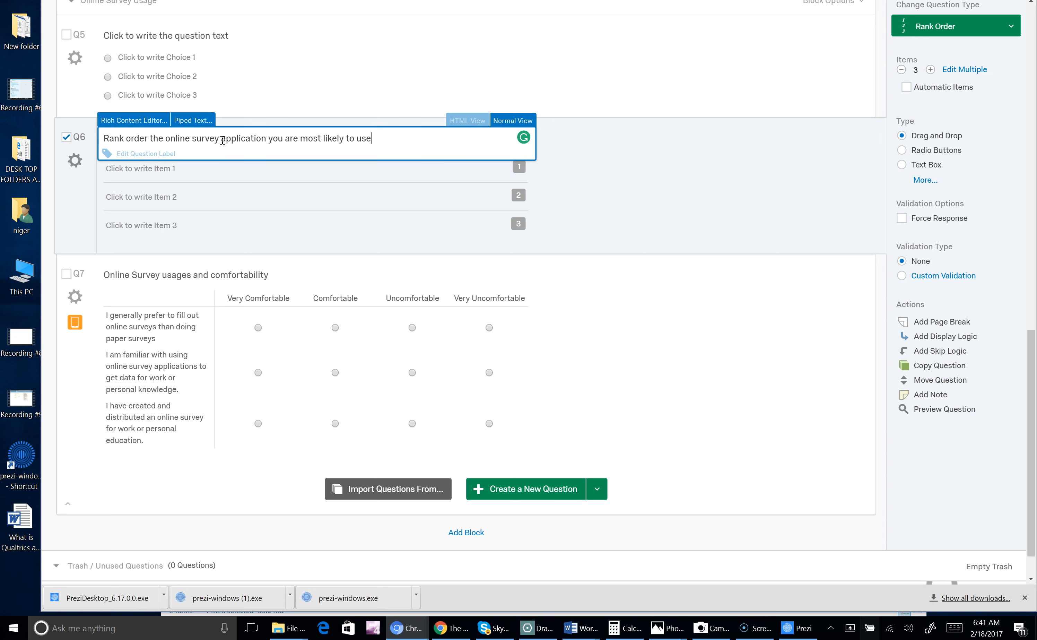
Extend Q6's question text with "and least likely to use, with 1 being your first choice and 3 being your last choice.".
type("and le")
key("BackSpace")
key("BackSpace")
key("BackSpace")
key("BackSpace")
type("st likely to use.")
key("BackSpace")
type(", wht")
key("BackSpace")
key("BackSpace")
key("BackSpace")
type("ith 1 being your firs")
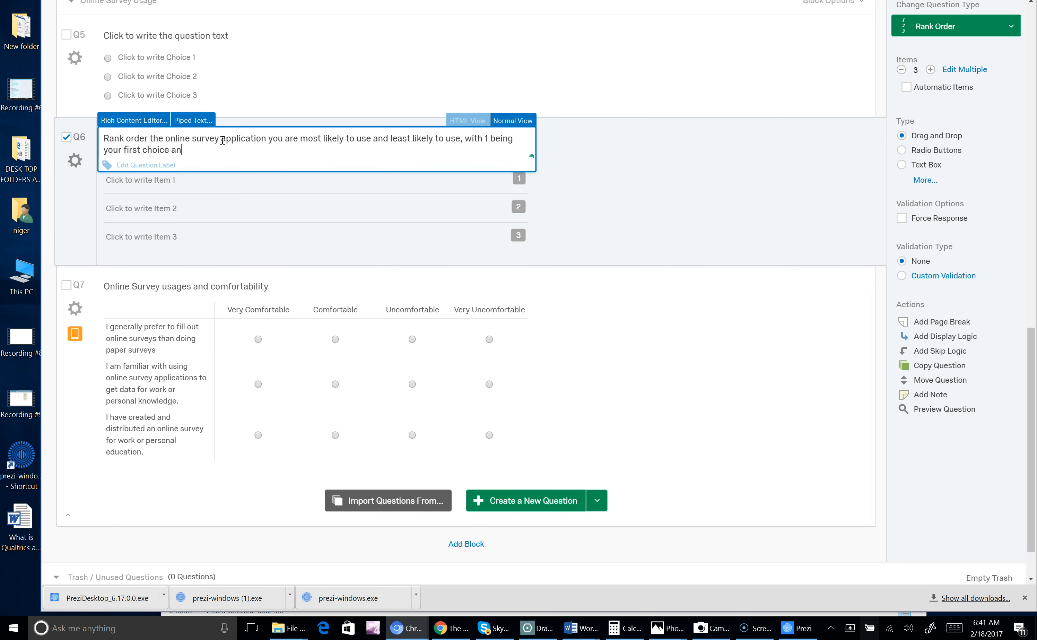
type("t choice and t")
key("BackSpace")
type("2")
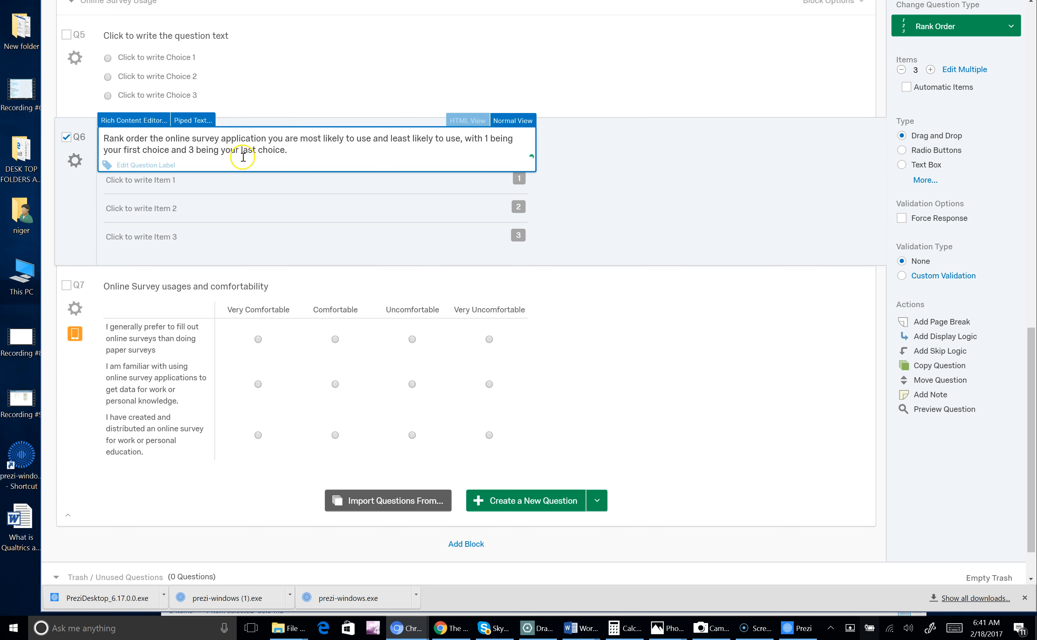
Give Q6 automatic items on the Dislike - Like scale and reduce them to three.
left_click(187, 182)
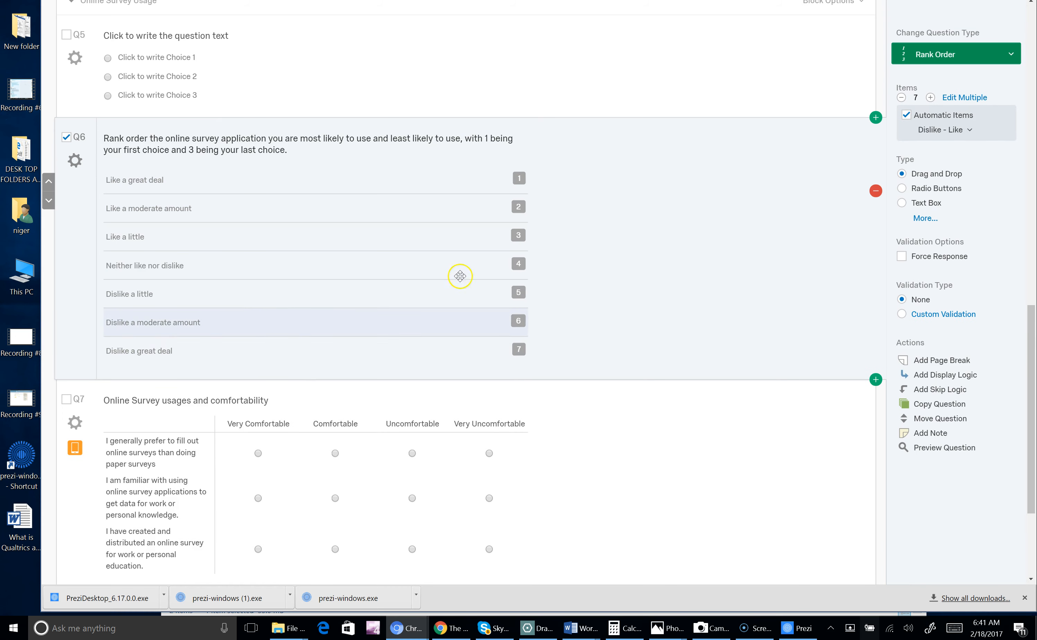
left_click(902, 98)
left_click(901, 98)
left_click(902, 98)
left_click(902, 98)
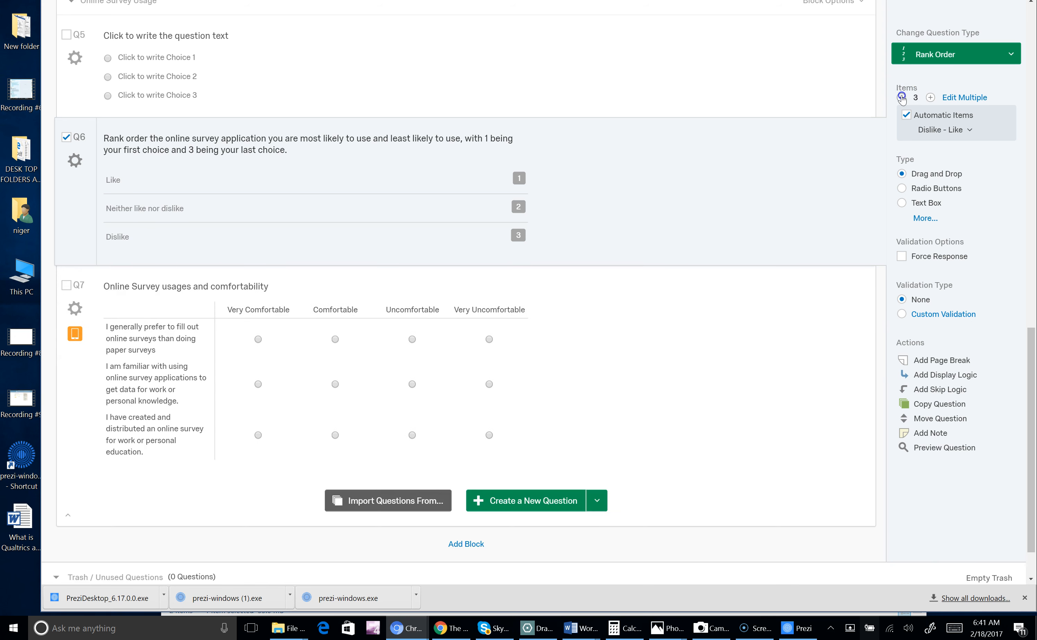
left_click(902, 98)
left_click(930, 98)
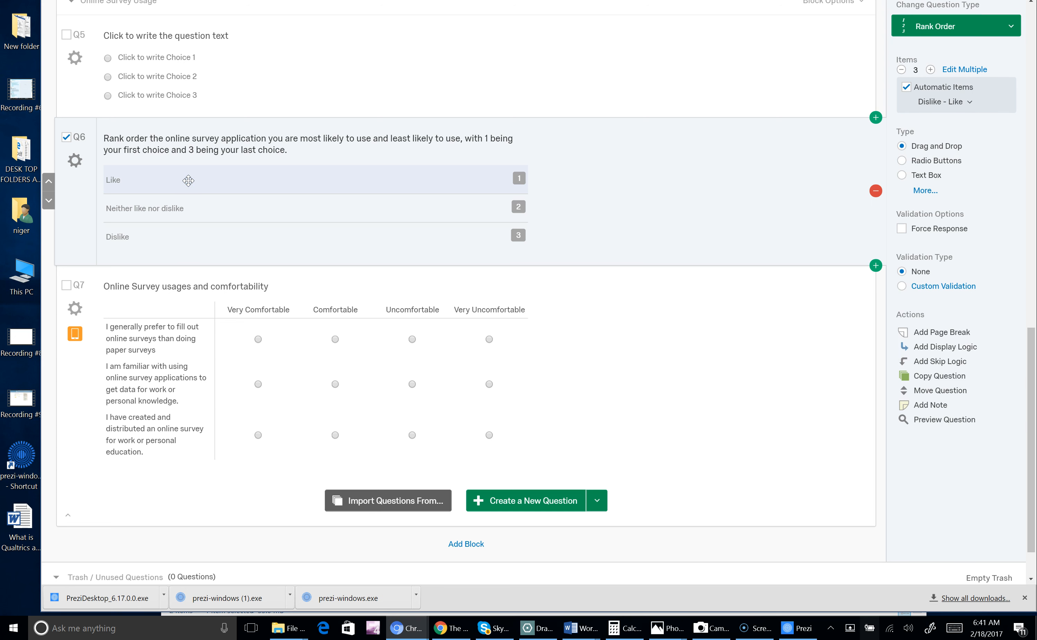
Browse the automatic item scales available for Q6's rank order items.
left_click(136, 180)
double_click(448, 188)
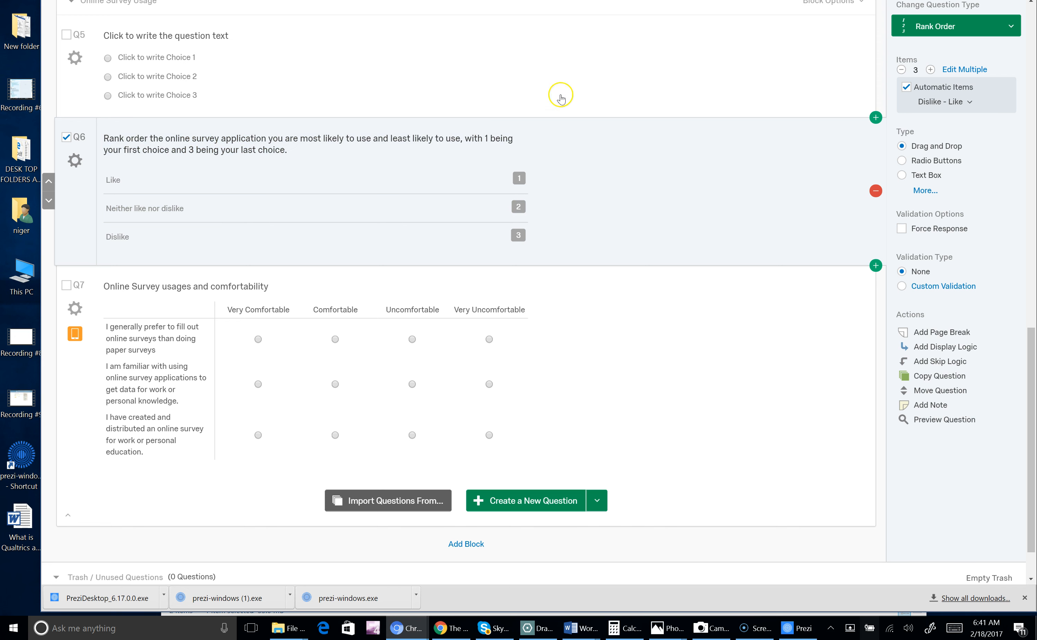
left_click(966, 101)
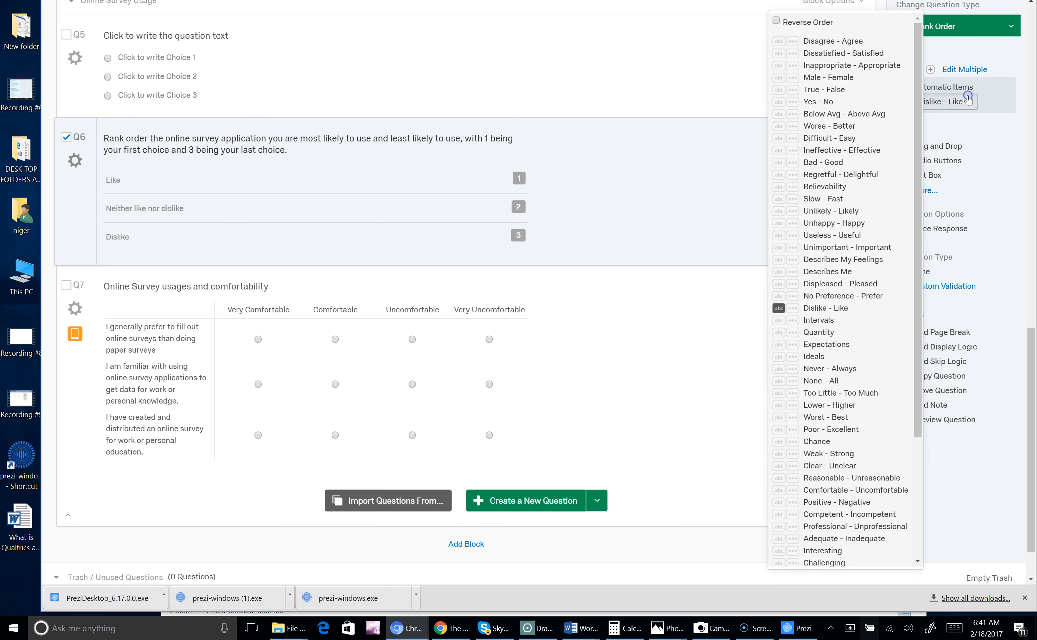
left_click(857, 68)
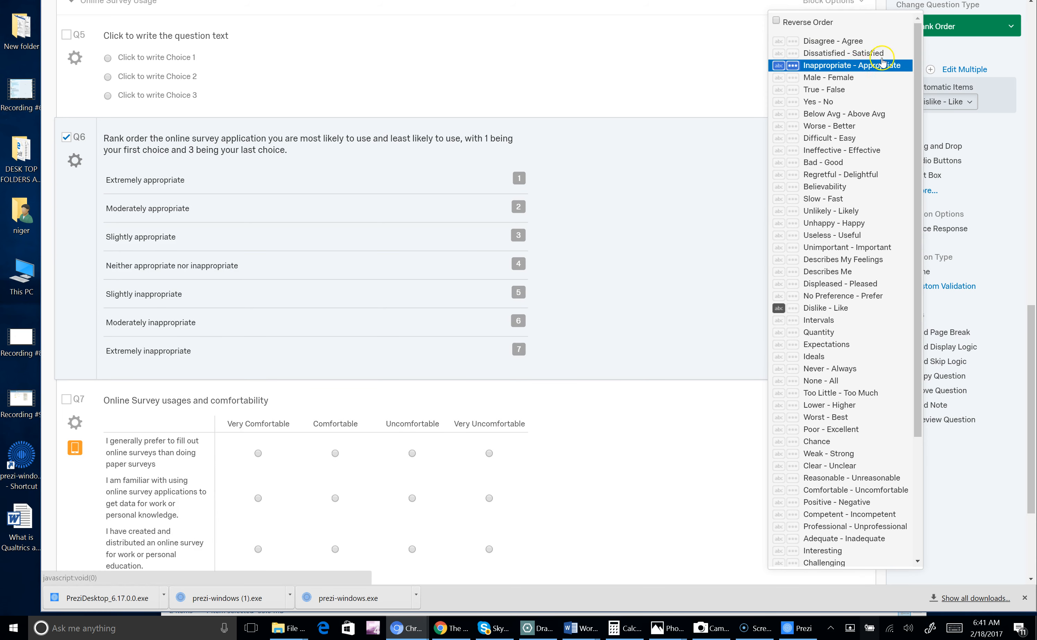
left_click(878, 22)
left_click(789, 23)
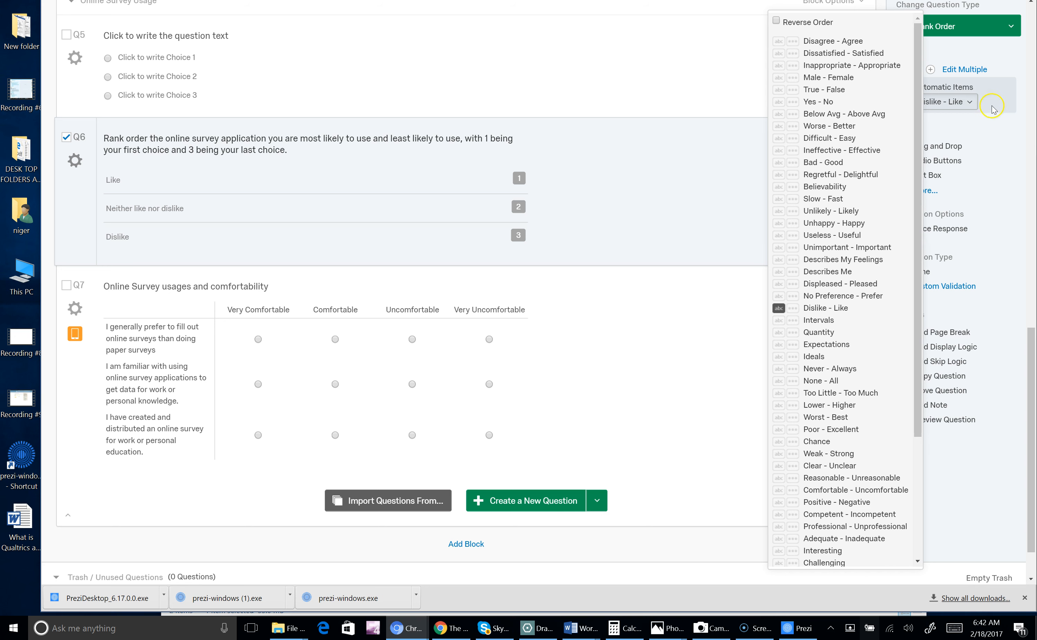
left_click(967, 103)
left_click(968, 102)
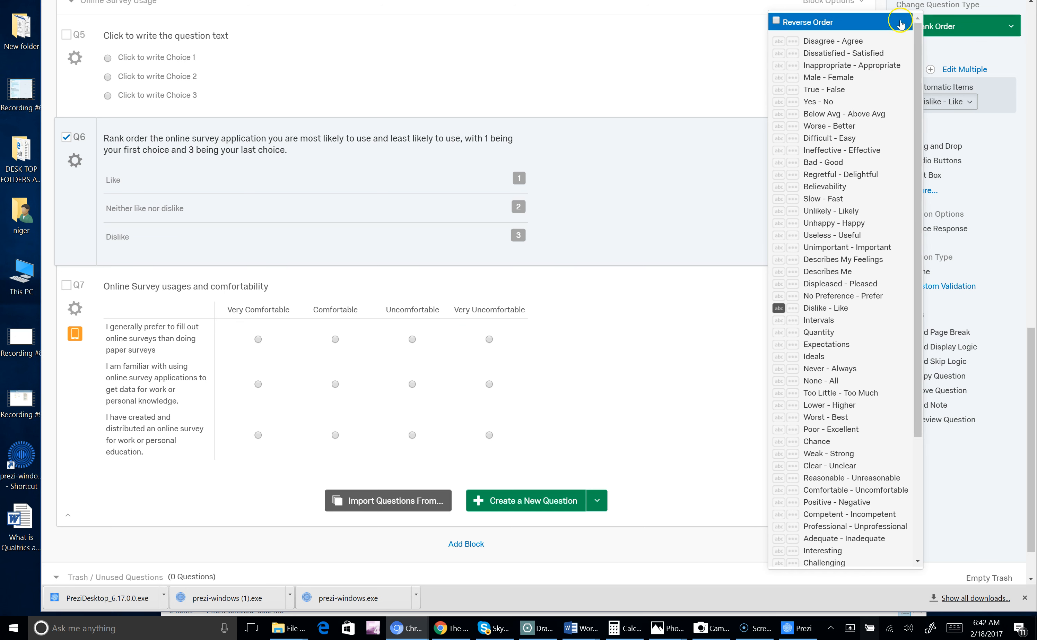
left_click(1008, 144)
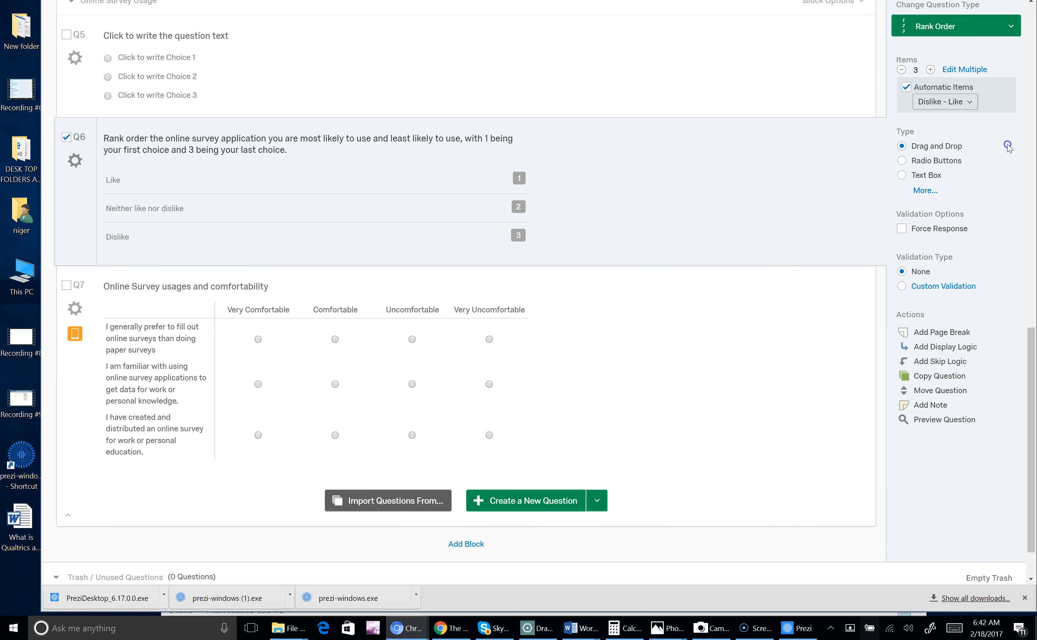
Turn off automatic items for Q6 and try to edit the text of its first two items.
left_click(908, 87)
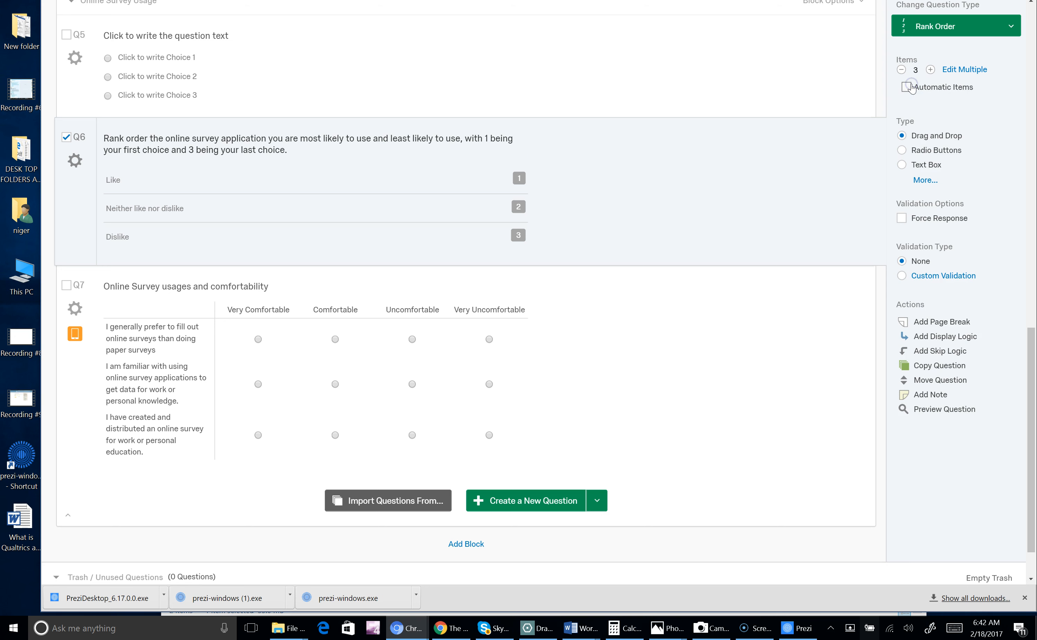
double_click(158, 179)
left_click(189, 208)
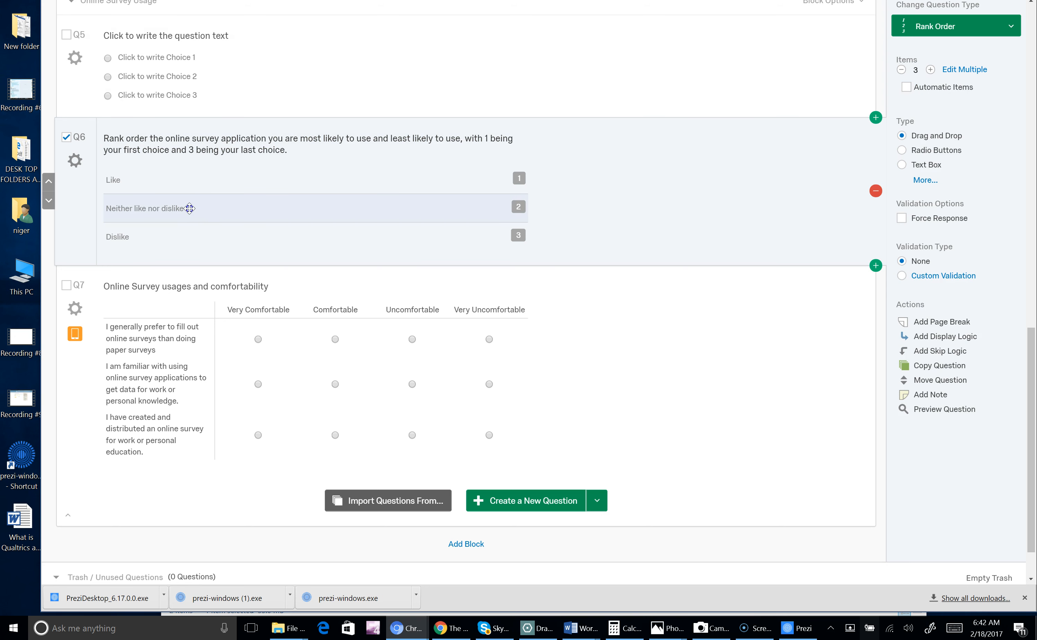
Reapply the Rank Order type to Q6 and try again to edit its first item.
left_click(955, 34)
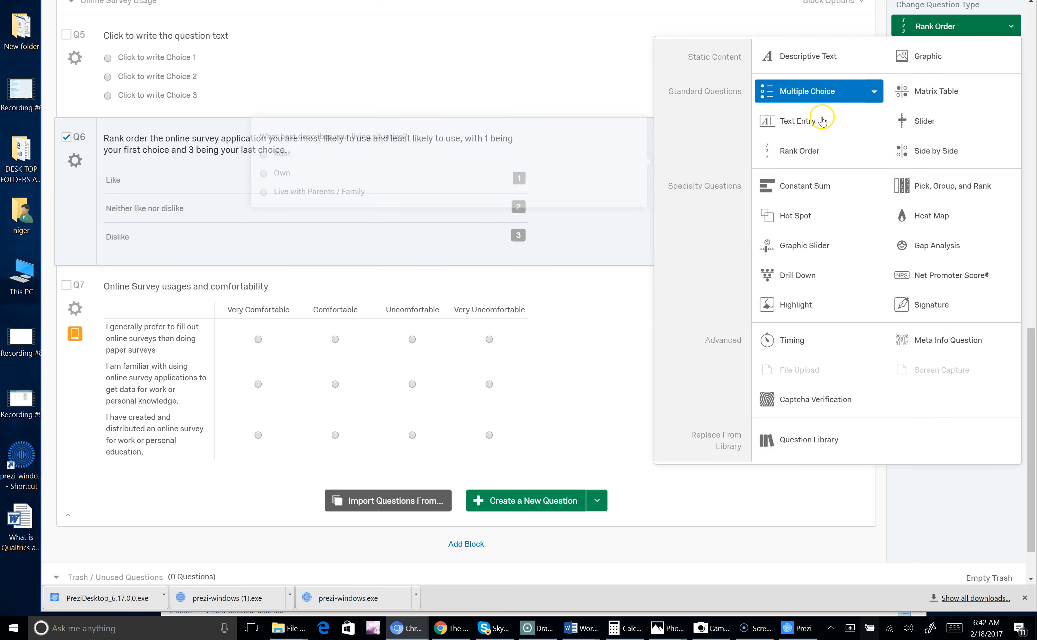
left_click(812, 151)
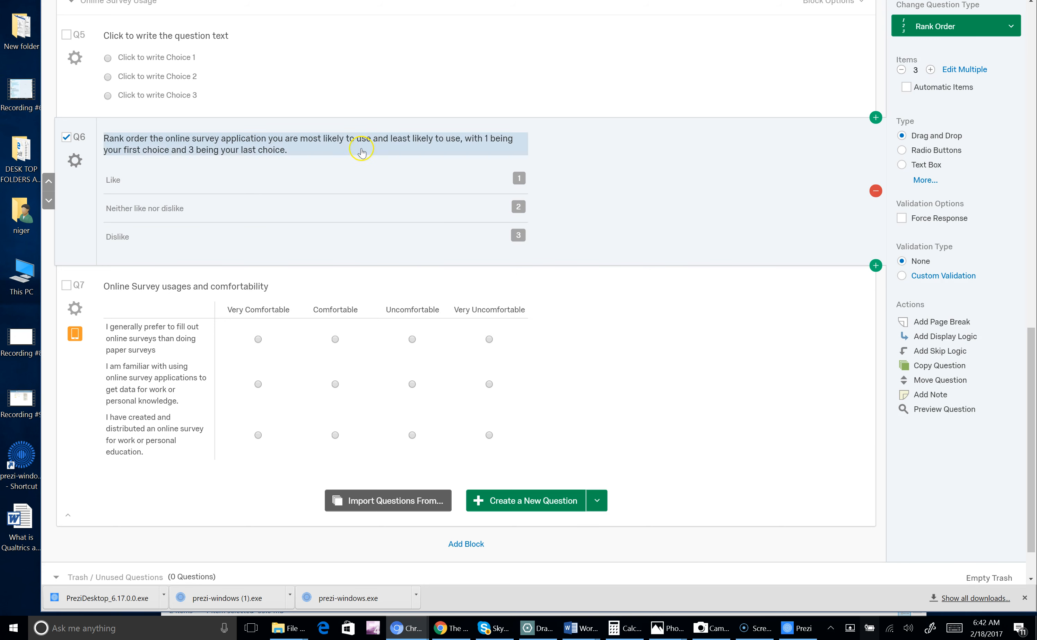
left_click_drag(517, 179, 567, 185)
left_click(441, 187)
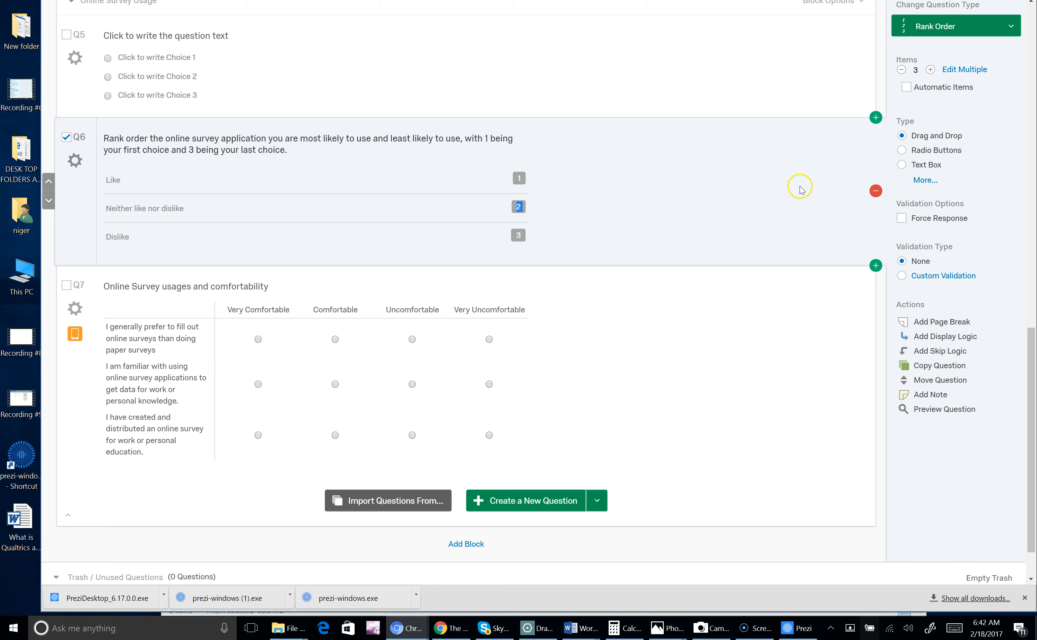
Edit Q6's rank order items in bulk, clearing Dislike and replacing Like with Survey Monkey.
left_click(923, 184)
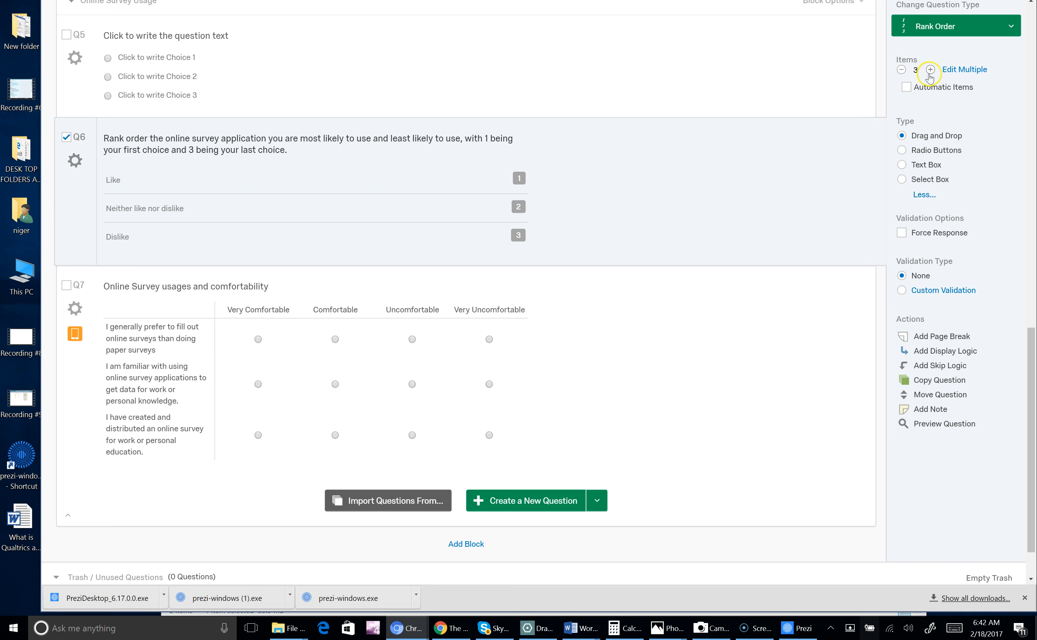
left_click(957, 71)
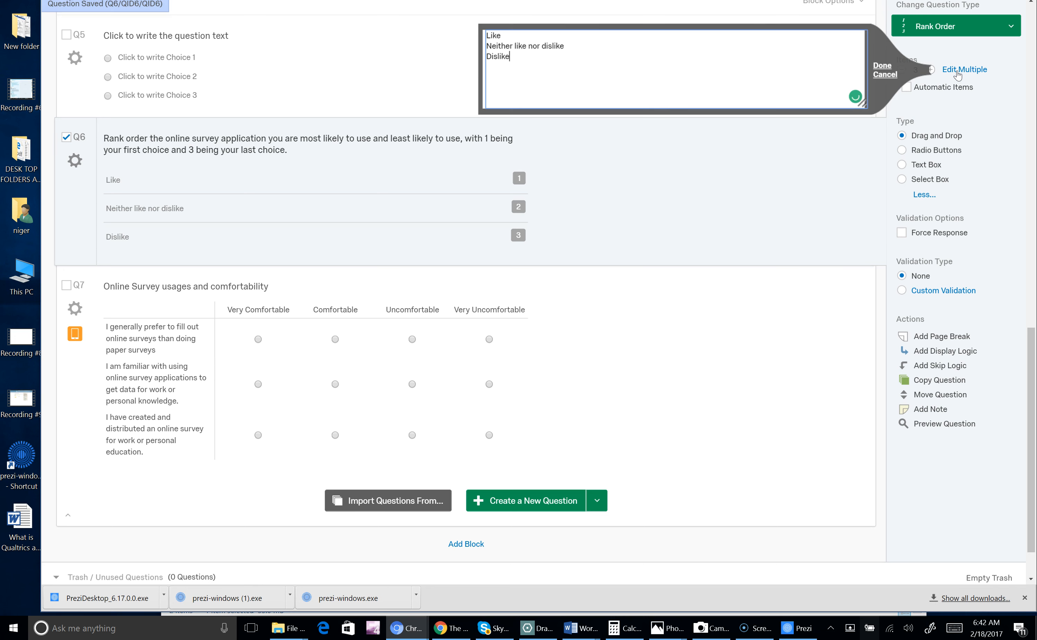
key("BackSpace")
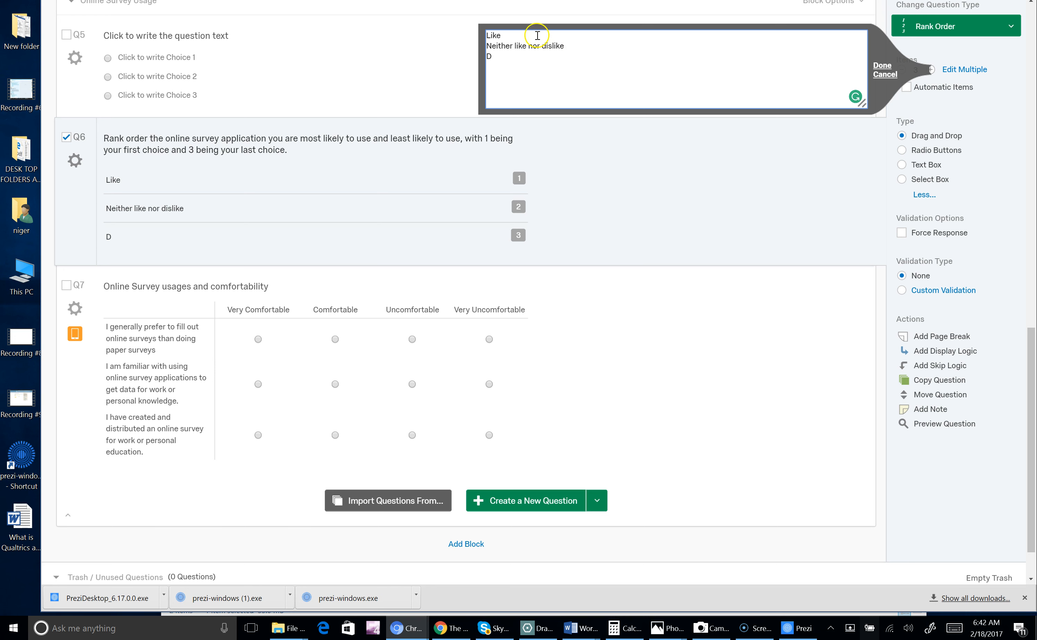
type("Survey Monkey")
Replace Q6's item Neither like nor dislike with Zoomerang in the bulk item list.
left_click(565, 51)
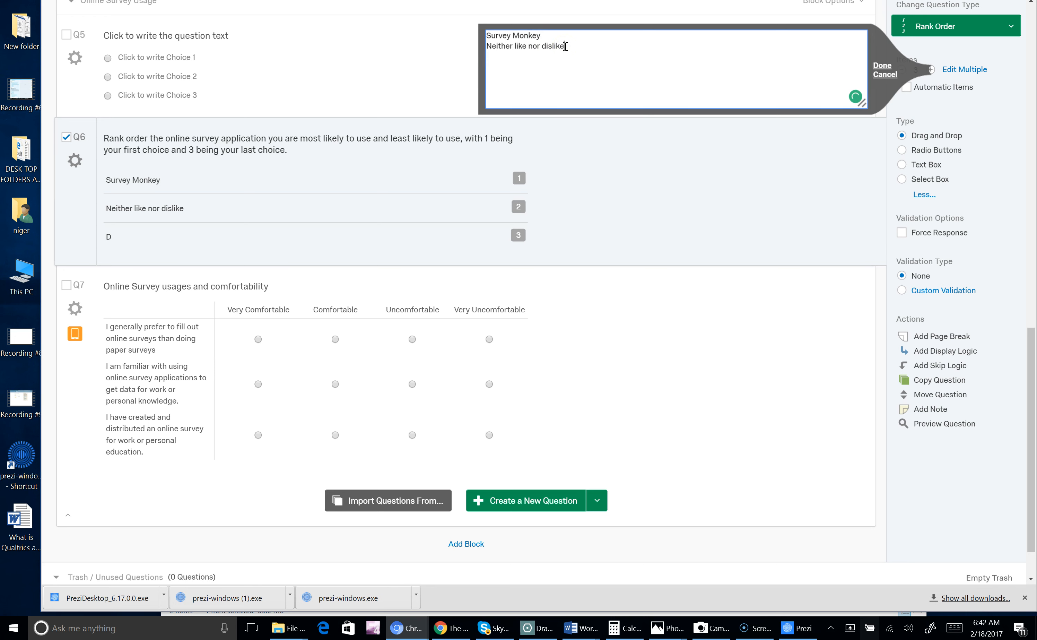
key("BackSpace")
key("BackSpace")
key("BackSpace")
key("BackSpace")
key("BackSpace")
key("BackSpace")
key("BackSpace")
key("BackSpace")
key("BackSpace")
key("BackSpace")
key("BackSpace")
key("BackSpace")
key("BackSpace")
key("BackSpace")
key("BackSpace")
key("BackSpace")
key("BackSpace")
key("BackSpace")
key("BackSpace")
type("Zoomerg")
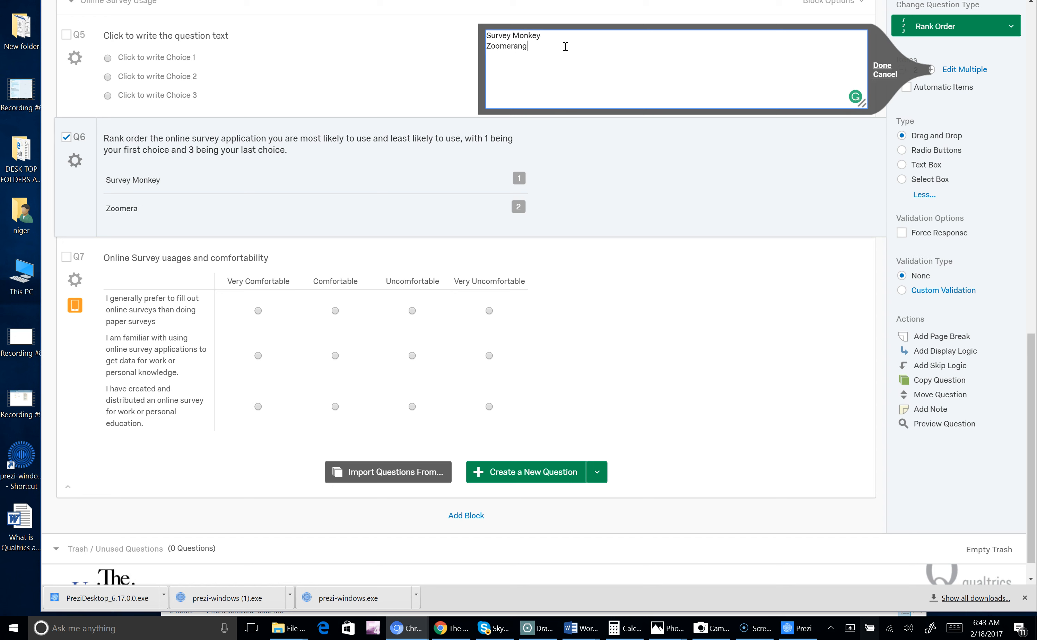
Add Survey Monkey as Q6's third item and apply the edited item list.
key("Return")
type("Survey Monek")
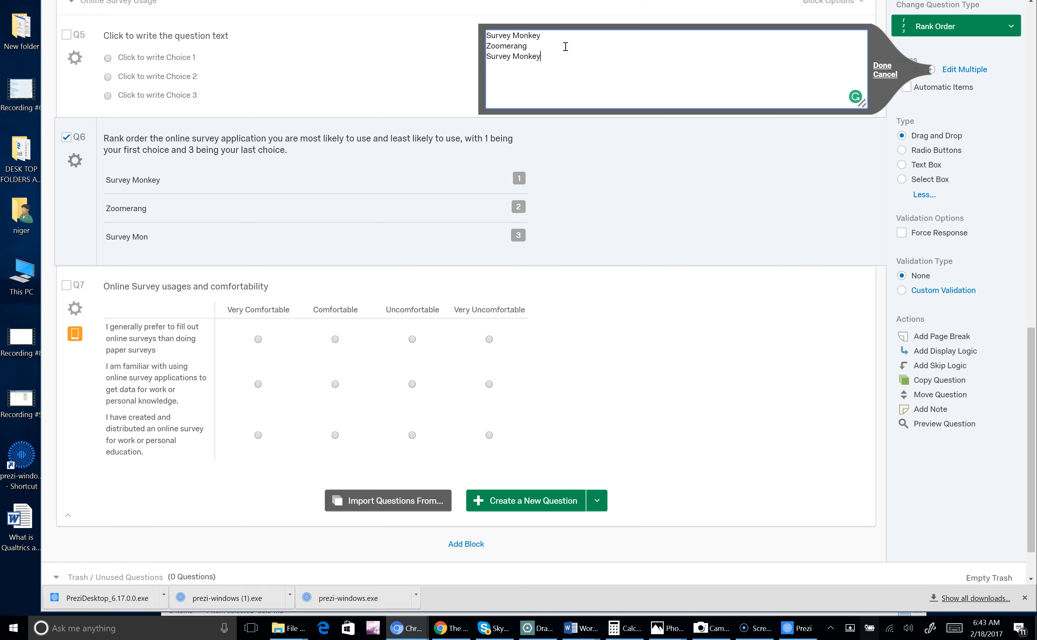
left_click(882, 66)
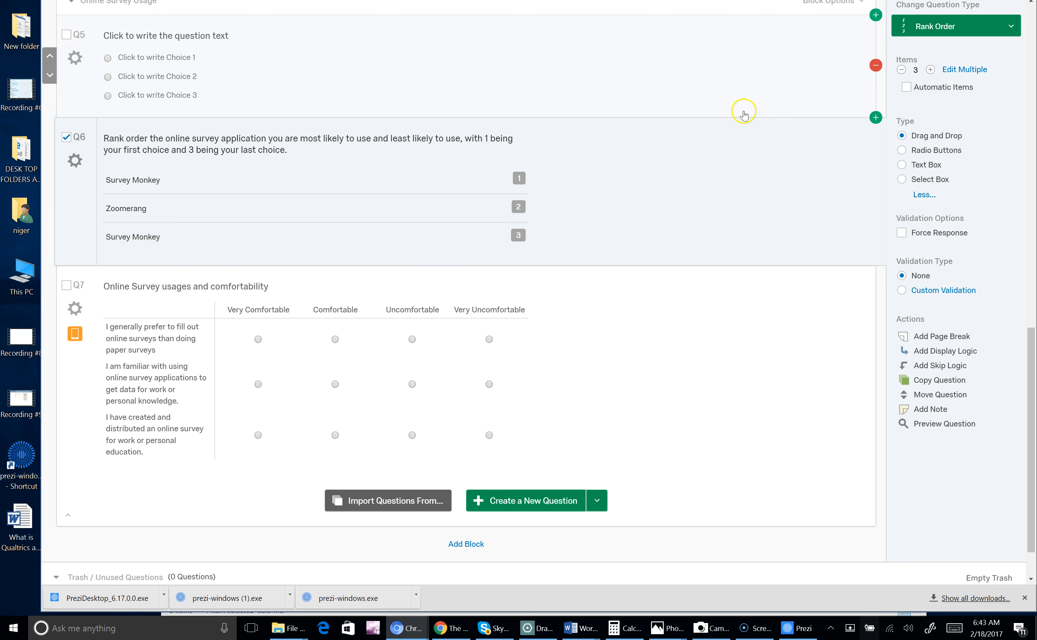
Change Q6's third rank order item to Qualtrics.
left_click(978, 73)
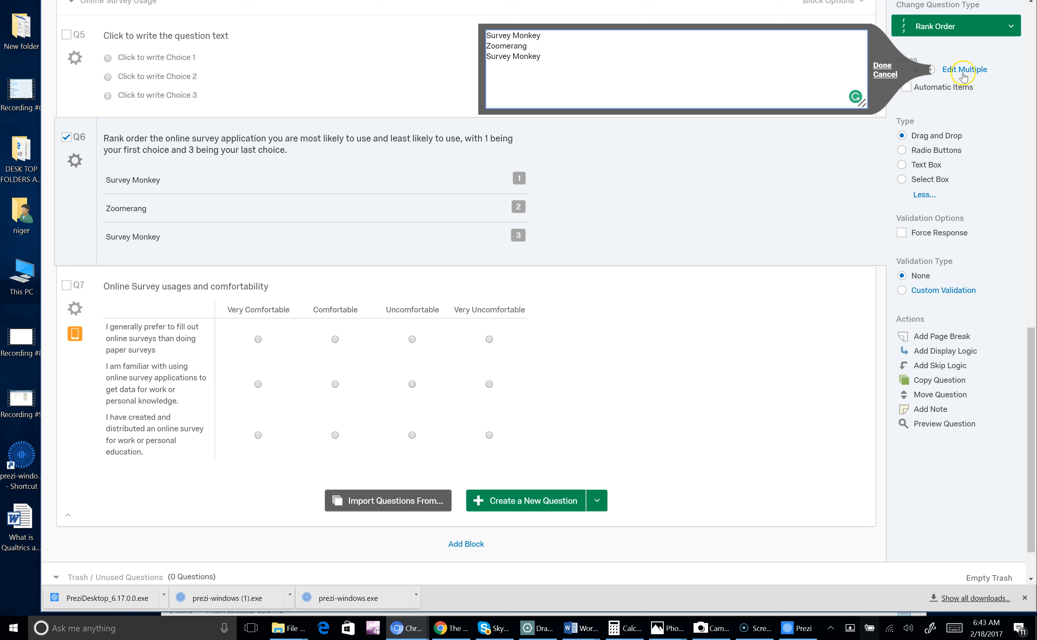
left_click(991, 86)
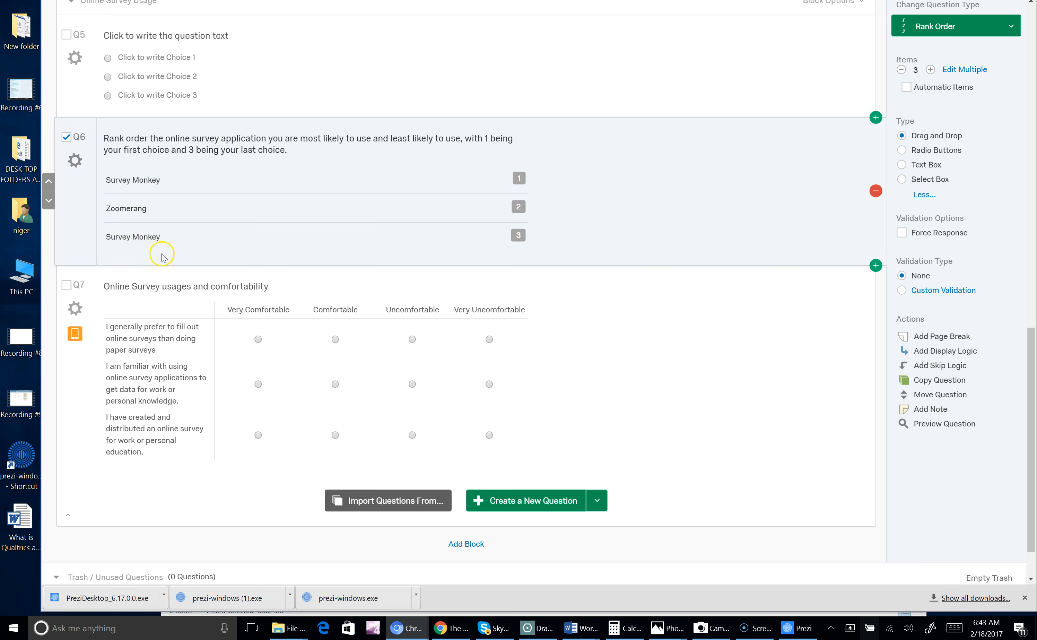
left_click(153, 236)
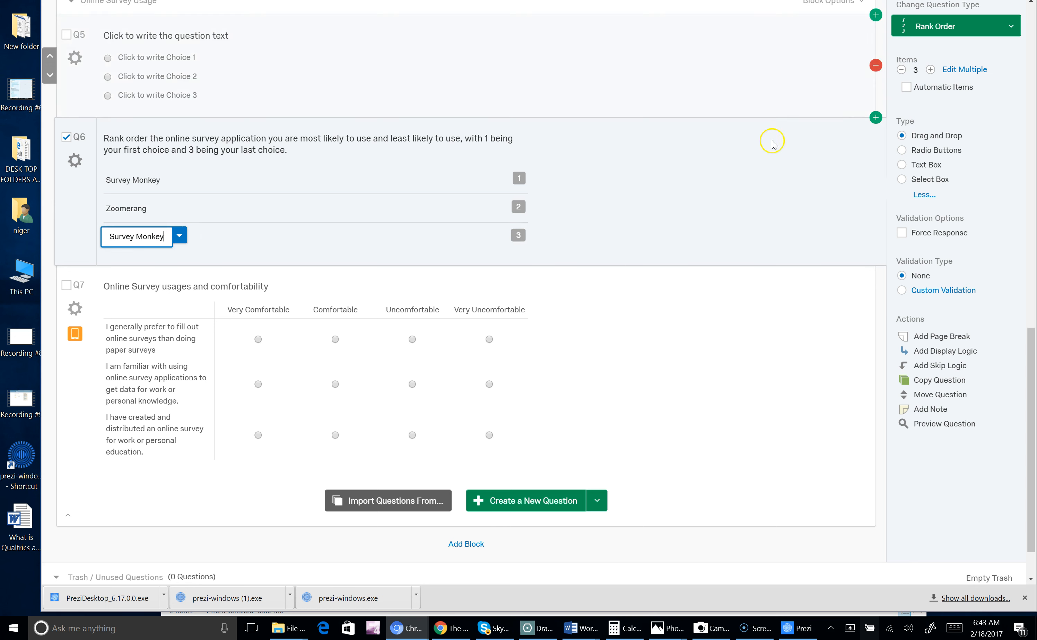
key("BackSpace")
key("BackSpace")
key("BackSpace")
key("BackSpace")
key("BackSpace")
key("BackSpace")
key("BackSpace")
key("BackSpace")
key("BackSpace")
key("BackSpace")
key("BackSpace")
key("BackSpace")
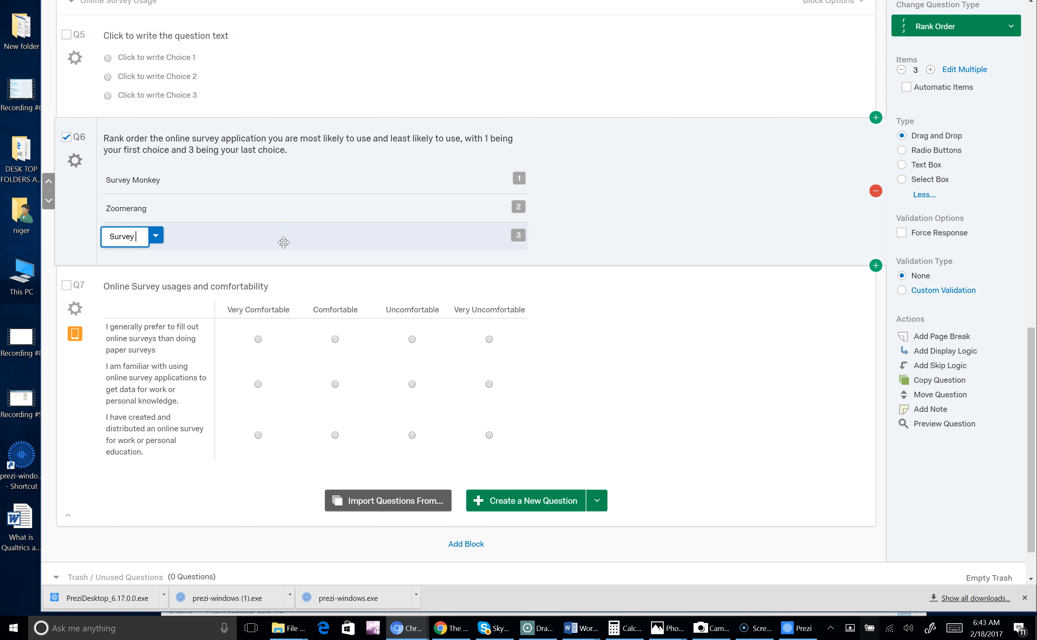
key("BackSpace")
type("Qu")
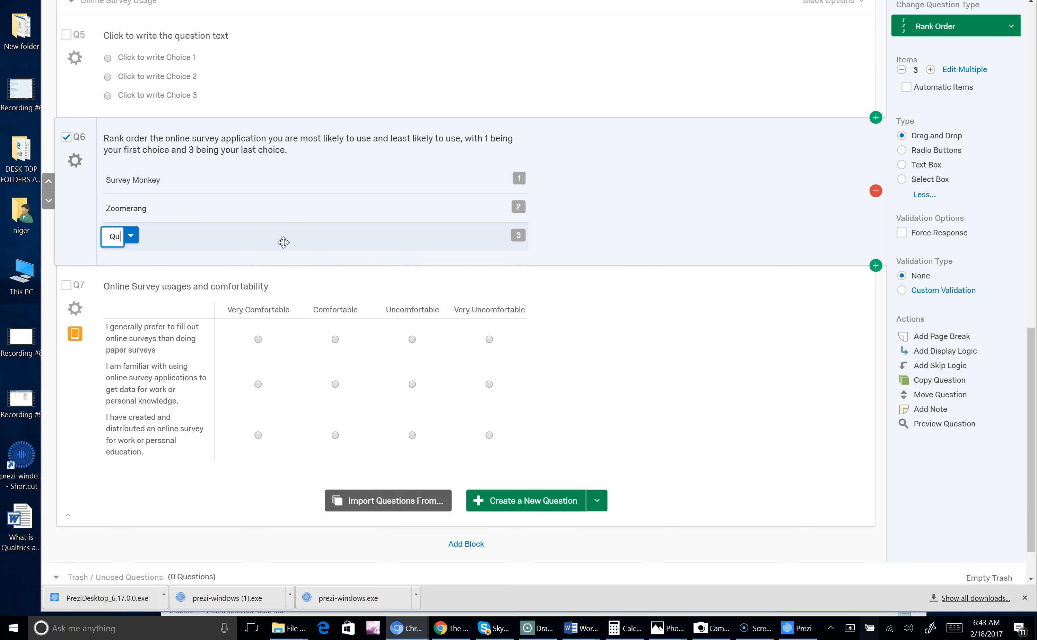
type("altrics")
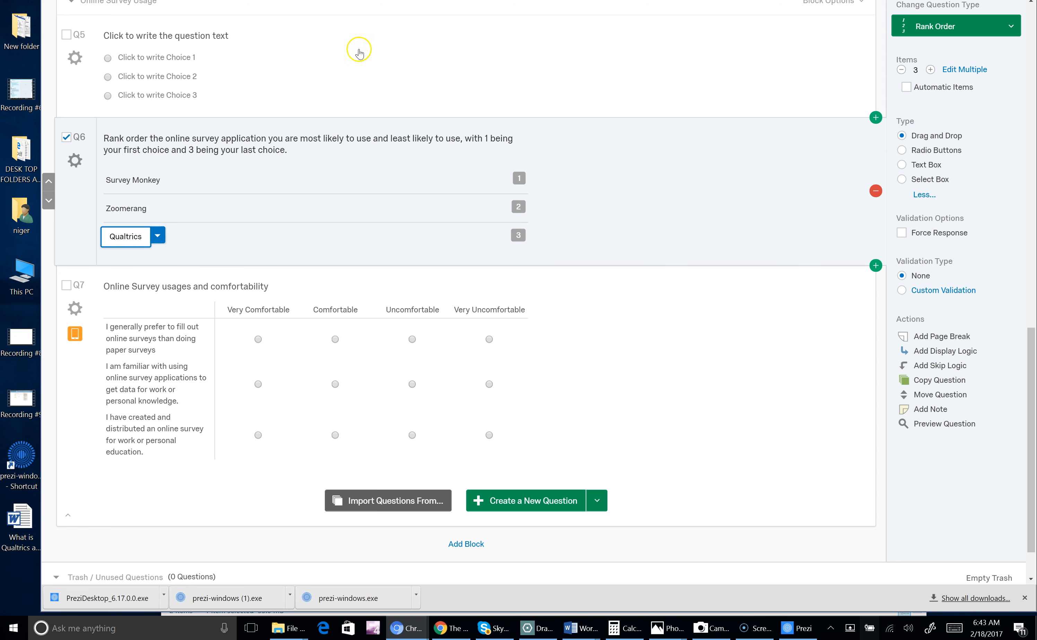
Change Q5's question type to Text Entry.
left_click(237, 62)
left_click(224, 35)
key("BackSpace")
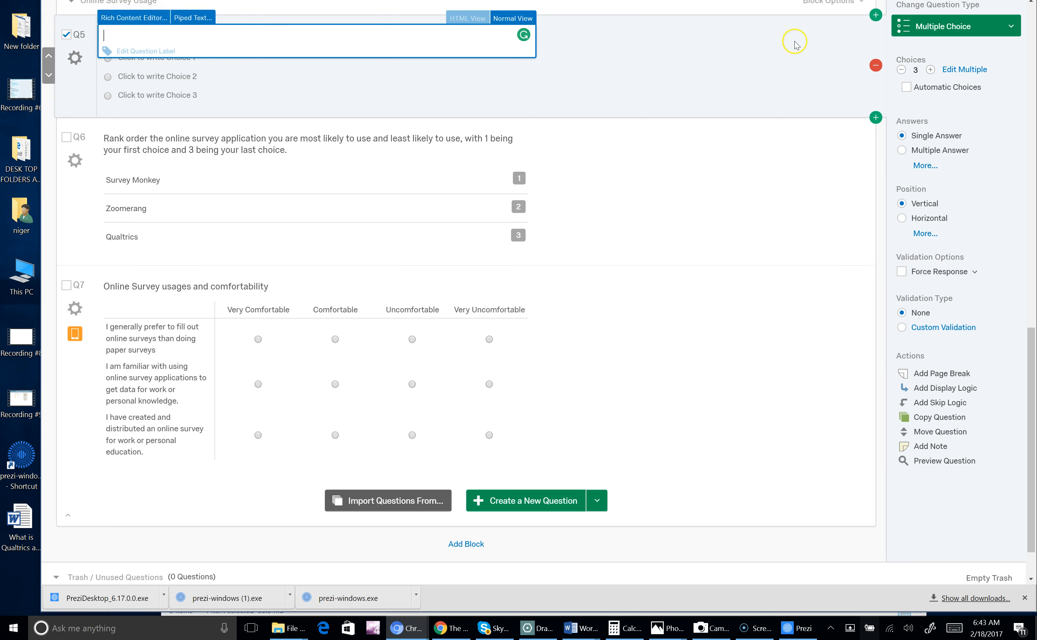
left_click(1009, 33)
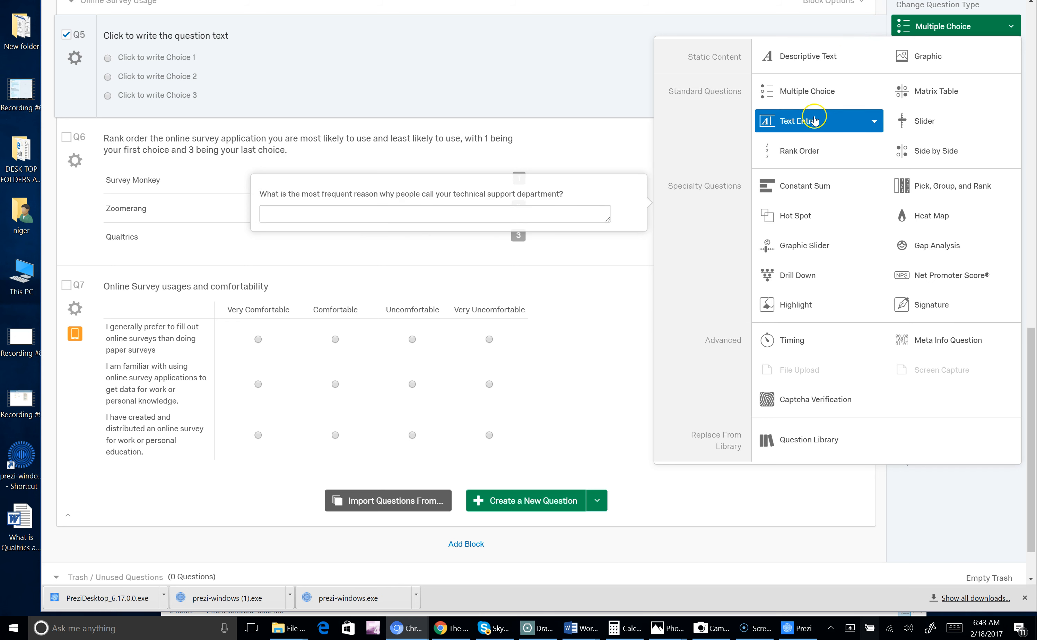
left_click(814, 120)
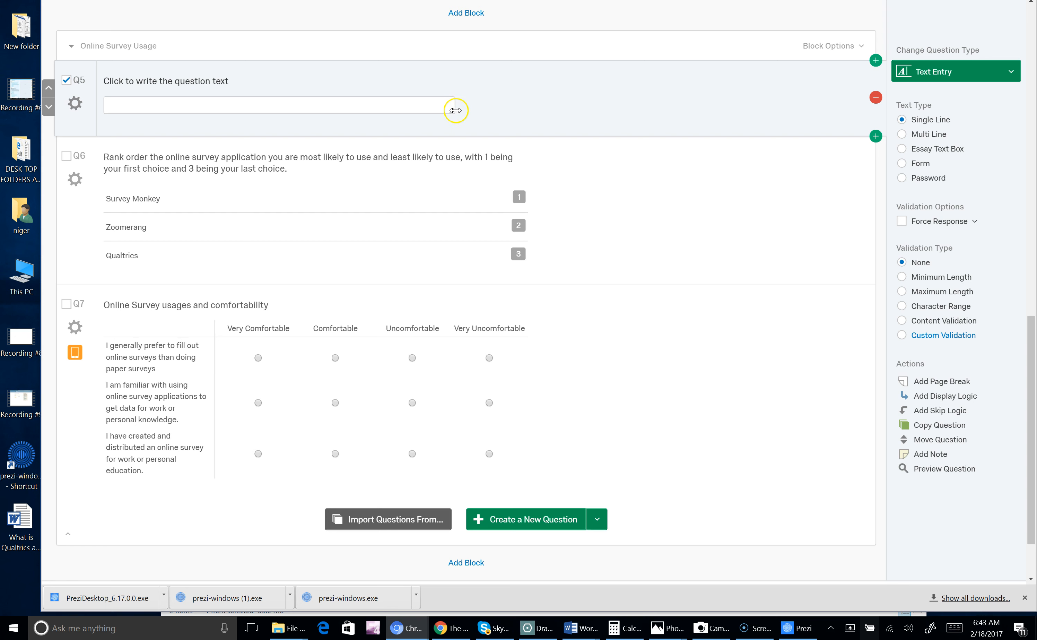
Set Q5's text type to Essay Text Box and enlarge its answer box to about 680 by 119 px.
left_click_drag(455, 110, 494, 147)
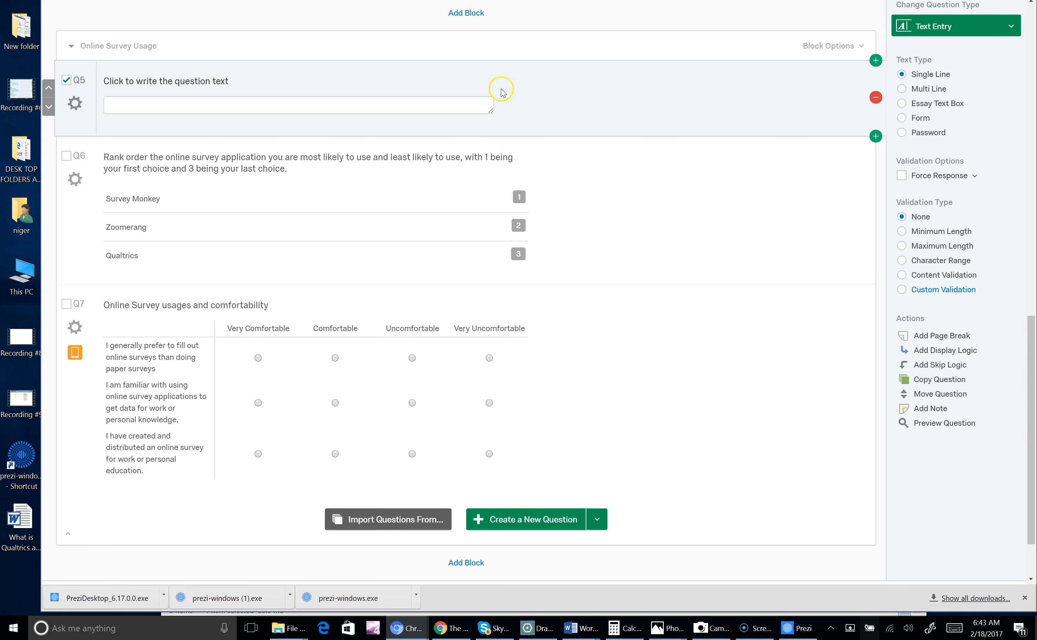
left_click(907, 102)
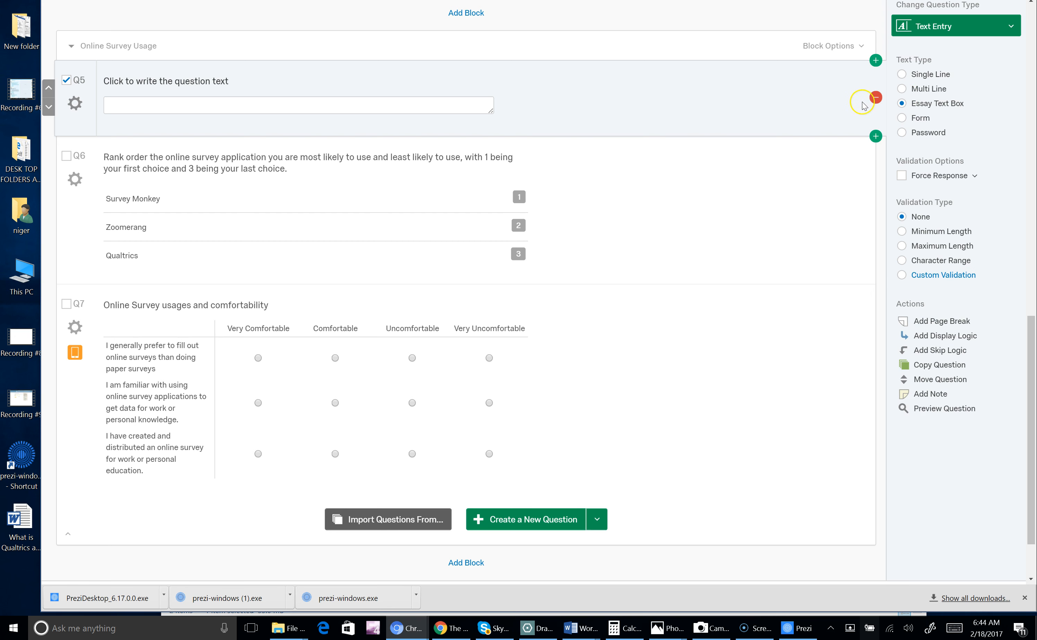
left_click_drag(490, 111, 530, 180)
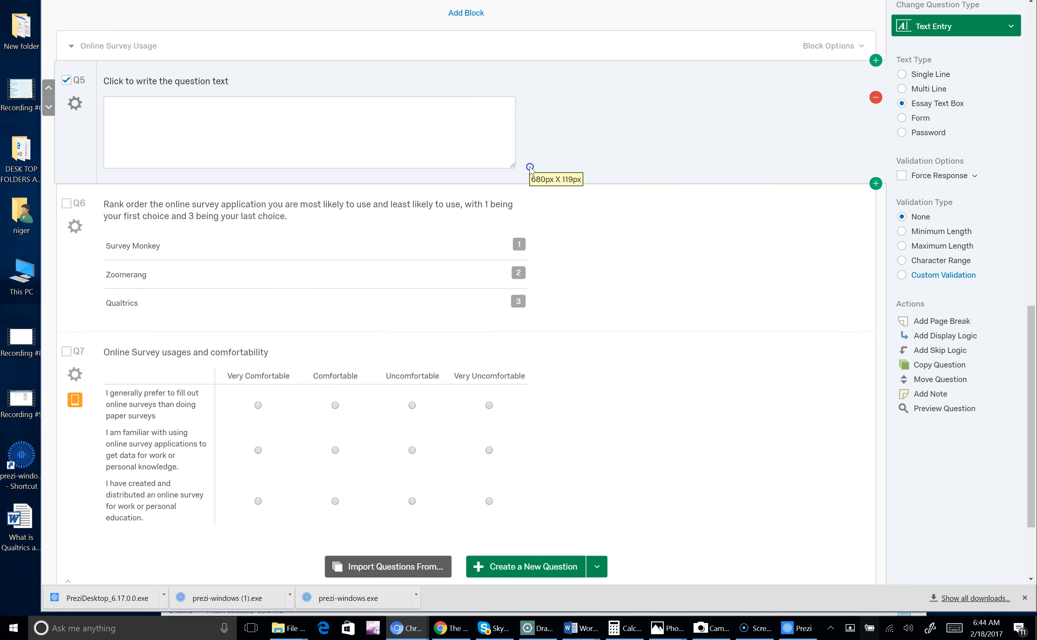
Replace Q5's placeholder question text with "Describe your experience using an online application".
left_click(245, 80)
key("BackSpace")
key("BackSpace")
key("BackSpace")
key("BackSpace")
key("BackSpace")
key("BackSpace")
key("BackSpace")
key("BackSpace")
key("BackSpace")
key("BackSpace")
key("BackSpace")
key("BackSpace")
key("BackSpace")
key("BackSpace")
key("BackSpace")
key("BackSpace")
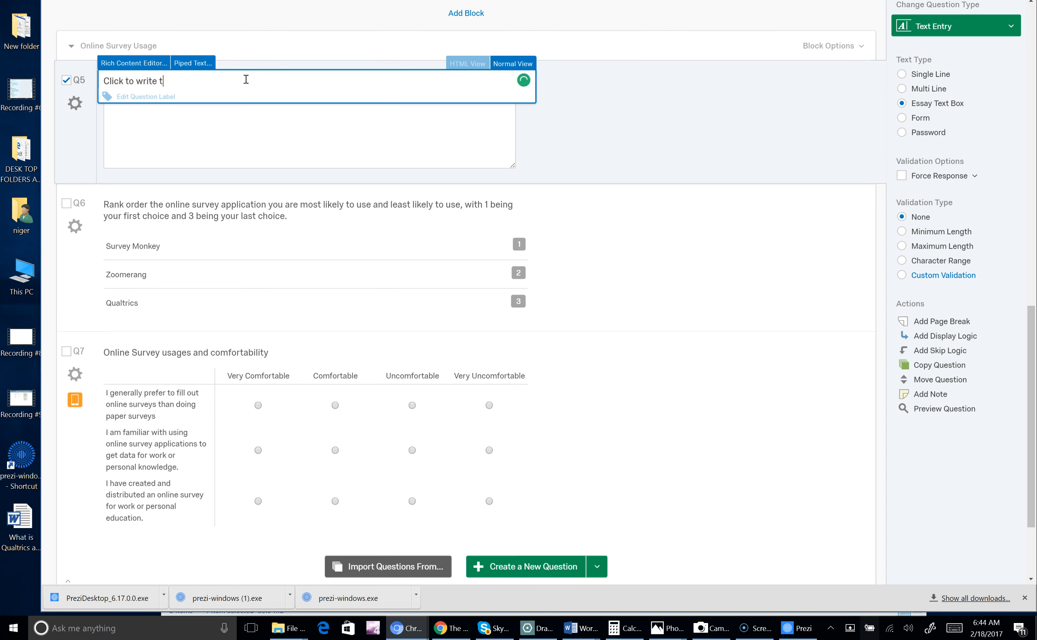
key("BackSpace")
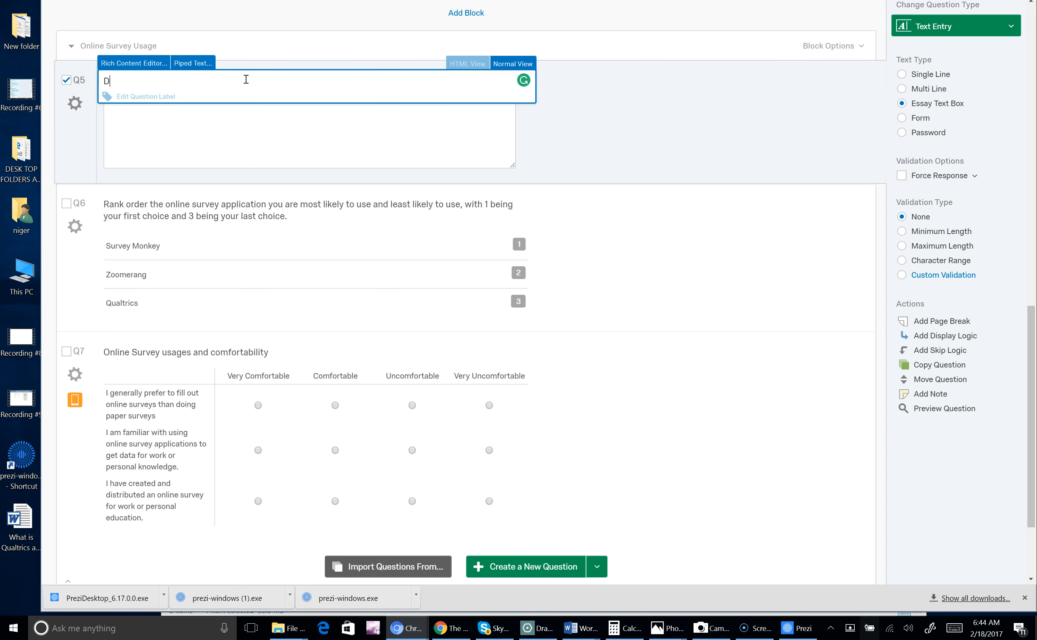
type("experience using an online application")
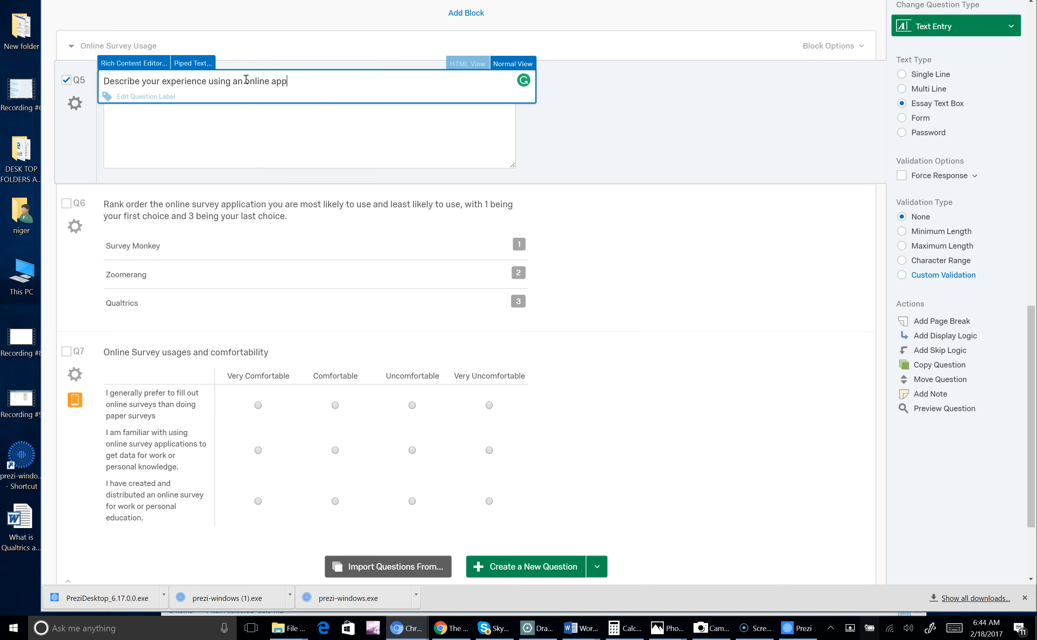
Replace the last word of Q5's text with "survey as a participant. Was that experience effective? How long did it".
key("BackSpace")
key("BackSpace")
key("BackSpace")
key("BackSpace")
key("BackSpace")
key("BackSpace")
key("BackSpace")
key("BackSpace")
key("BackSpace")
key("BackSpace")
type("survey as a participant. Was tha")
key("BackSpace")
key("BackSpace")
type("as")
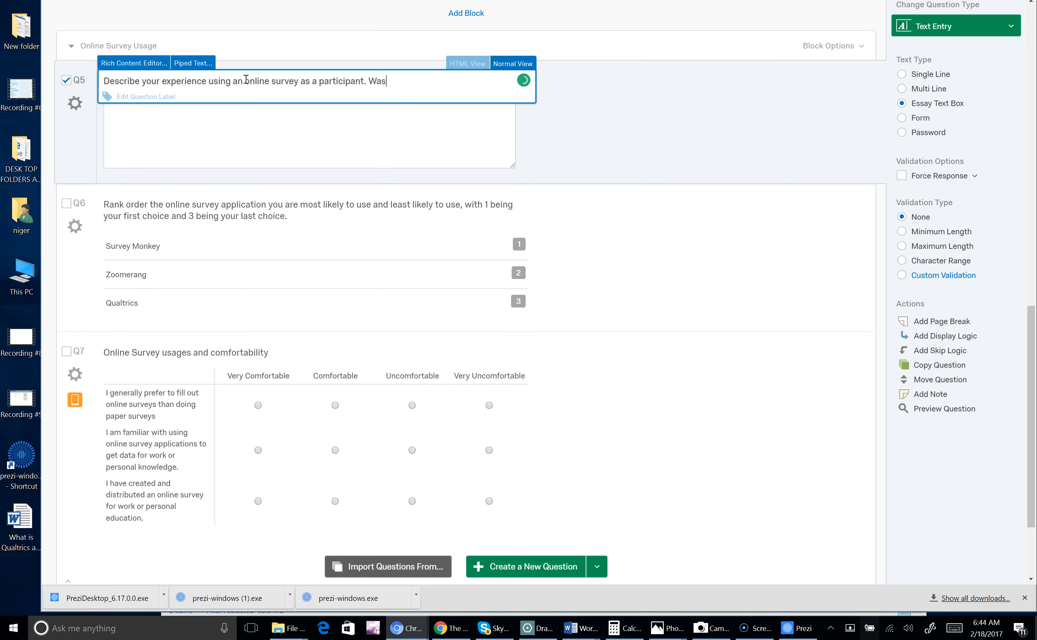
type(" that experience ")
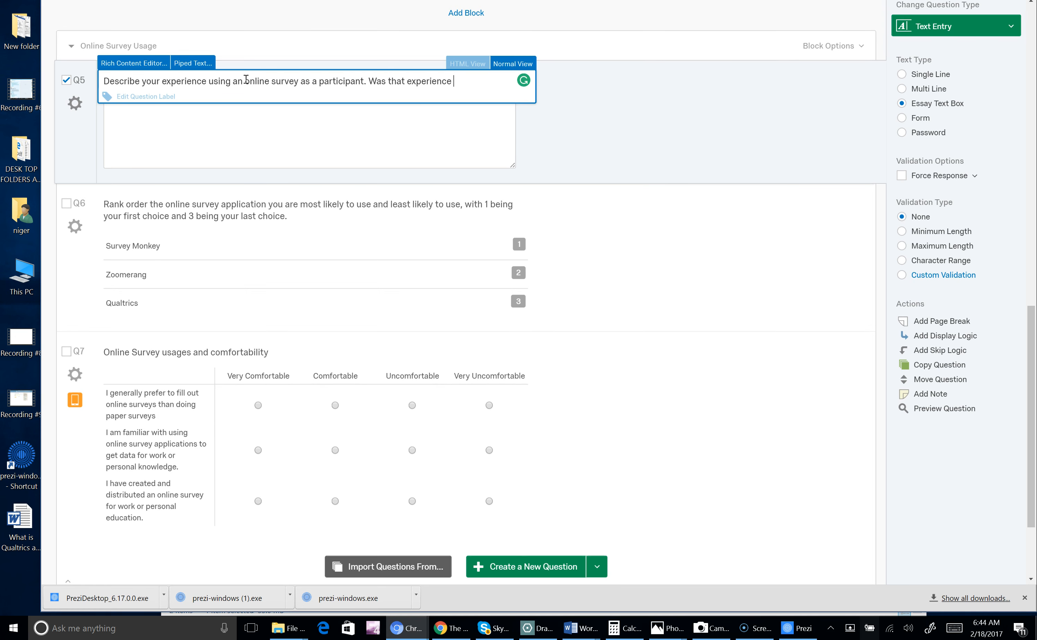
type("effective? How long did it")
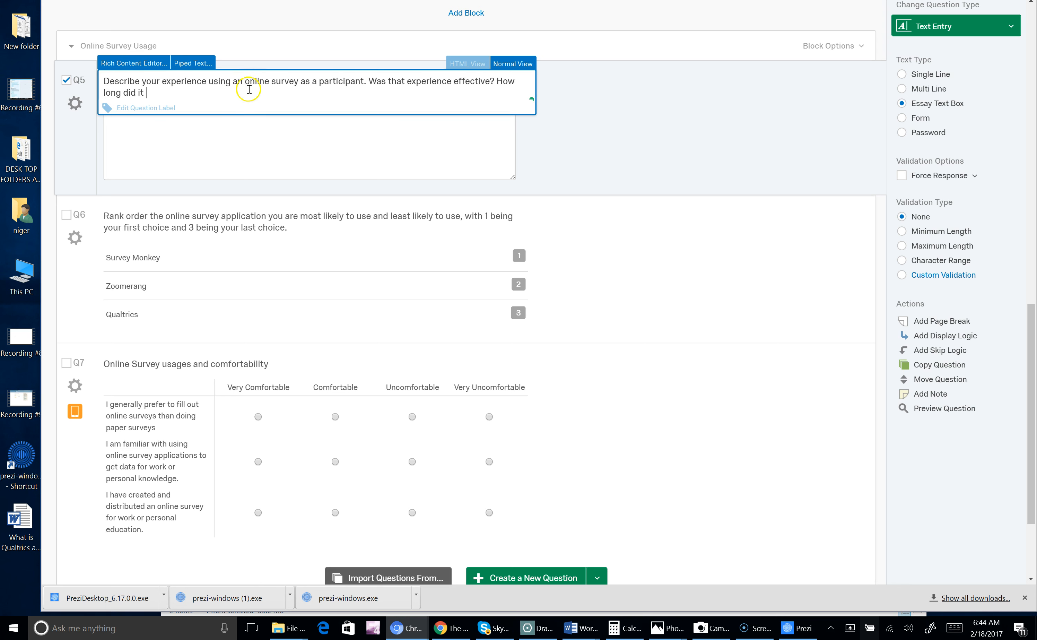
Change "your" to "a recent" in the first sentence of Q5's question text.
left_click(160, 81)
key("BackSpace")
key("BackSpace")
key("BackSpace")
key("BackSpace")
key("BackSpace")
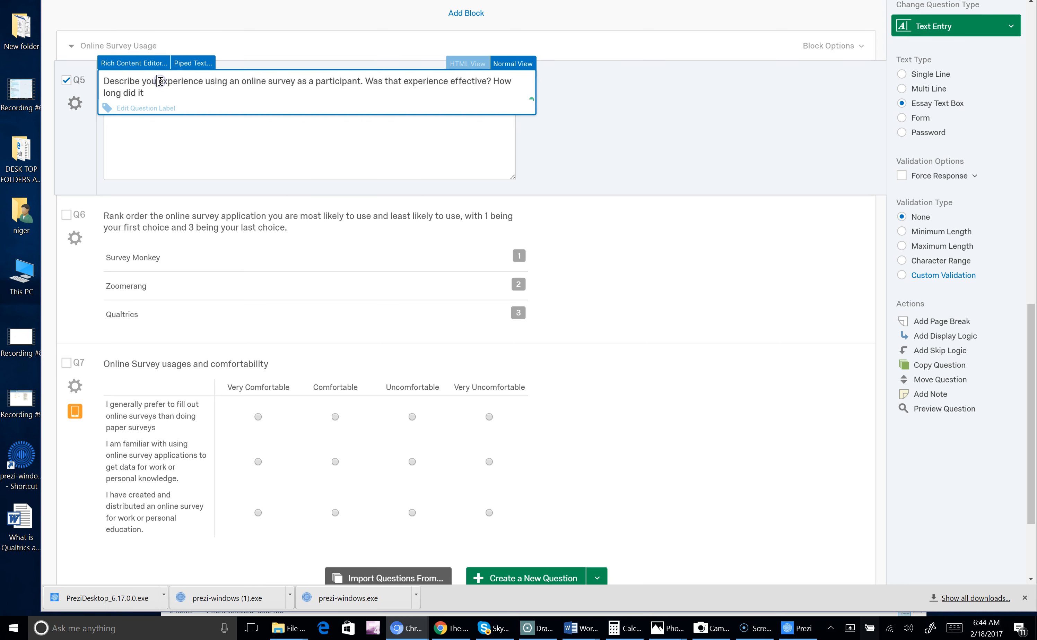
type("a recent")
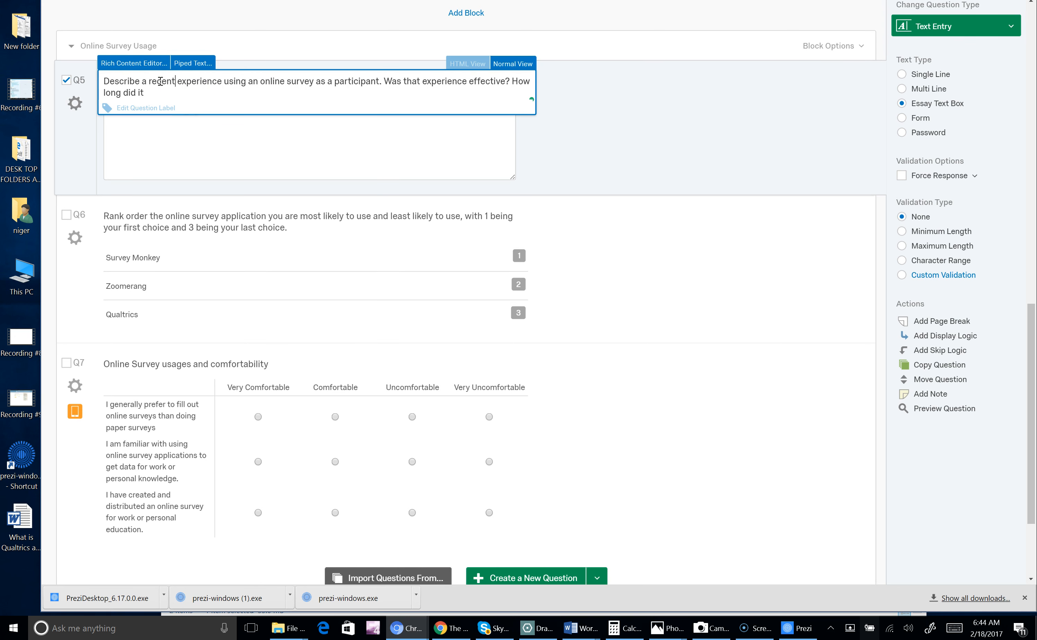
Complete the last sentence of Q5's question text with "take for you to complete the survey?".
left_click(162, 97)
type("take for you t c")
key("BackSpace")
key("BackSpace")
type("o complete the survey?")
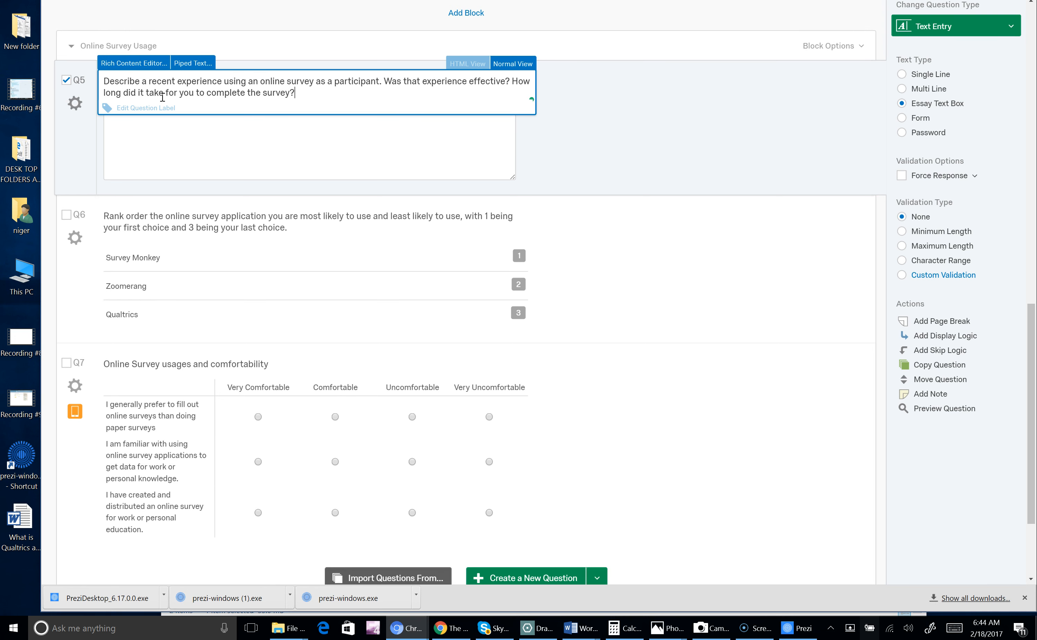
Append to Q5's text "did you know if your informaitonw as going to be used to get you to buy a product?".
type(" did you know if your informaitonw as going ")
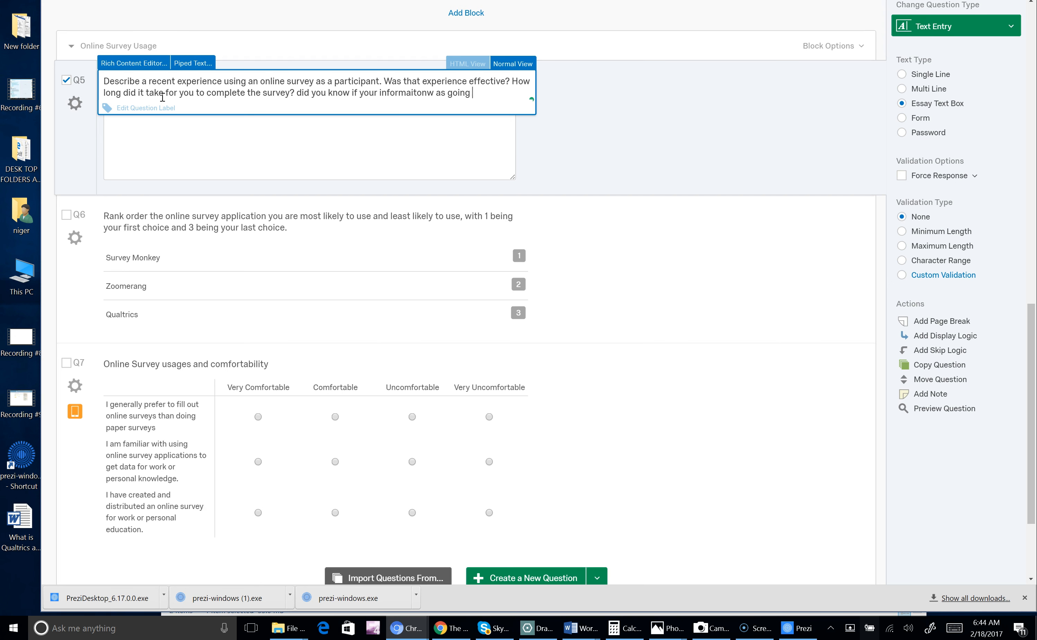
type("to be used to")
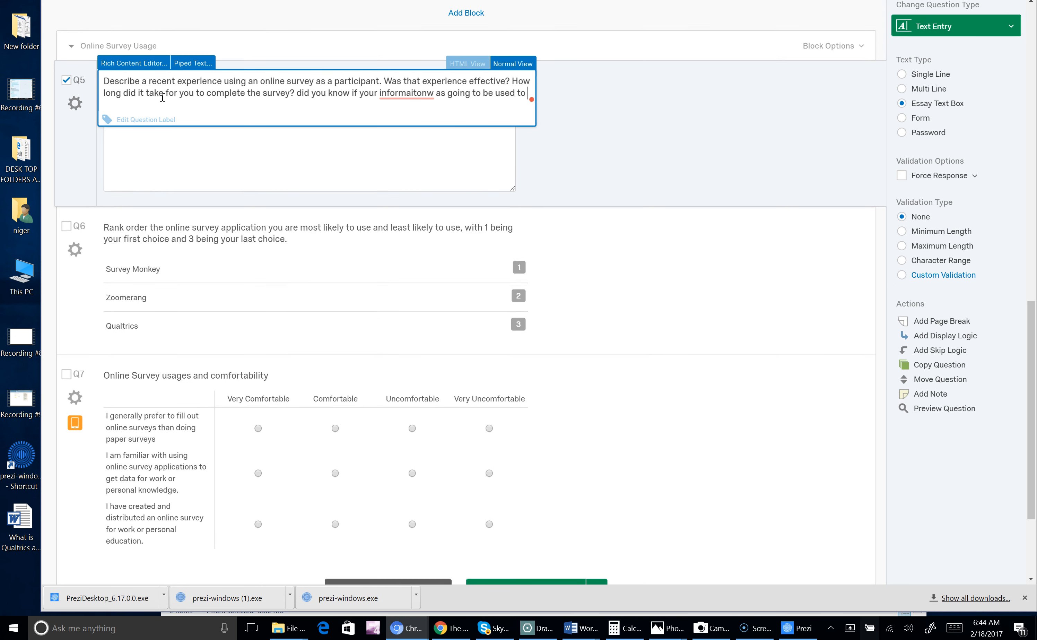
type(" get your b")
key("BackSpace")
key("BackSpace")
type("u to buy a product? ")
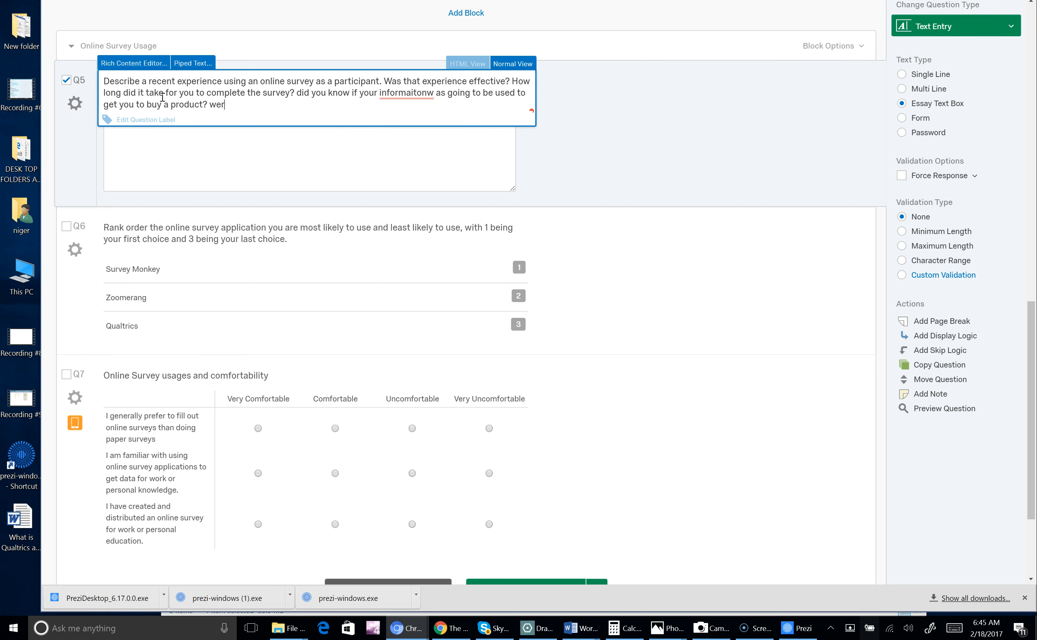
Append "Were you offered any incentives to complete the survey (coupons" to Q5's question text.
type("Were you offered any incentivies t")
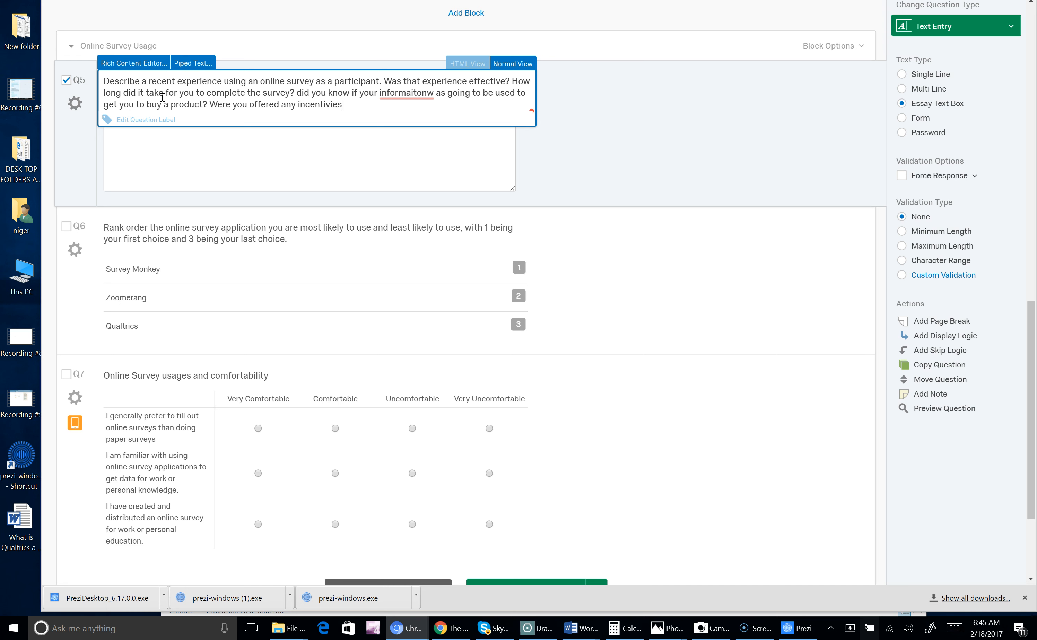
key("BackSpace")
key("BackSpace")
key("BackSpace")
type("es to complete the survey (coupons ")
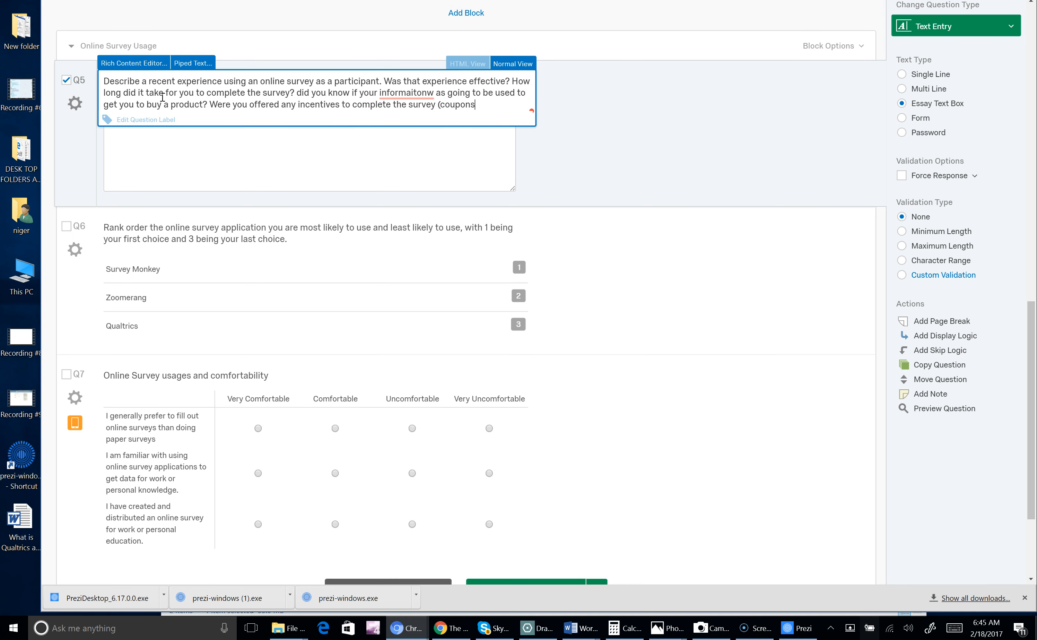
Complete the incentives sentence in Q5's question text with "for a free meal, movie tickets, your name entered into a drawing)>".
type("for")
key("BackSpace")
key("BackSpace")
key("BackSpace")
key("BackSpace")
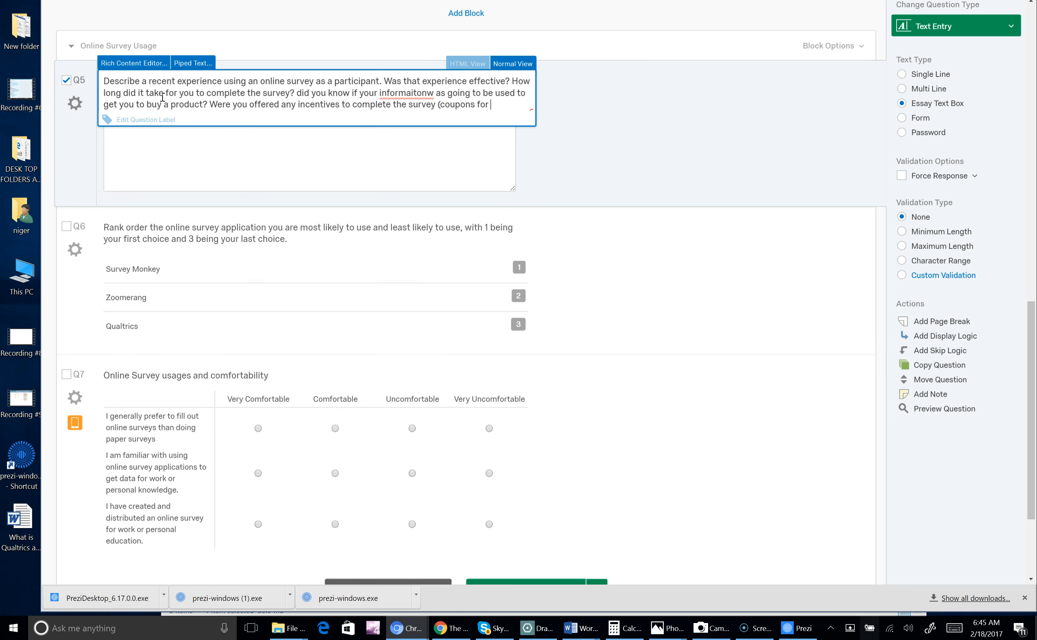
type("movie")
key("BackSpace")
key("BackSpace")
key("BackSpace")
key("BackSpace")
key("BackSpace")
type("a free meal, movie tickets, ")
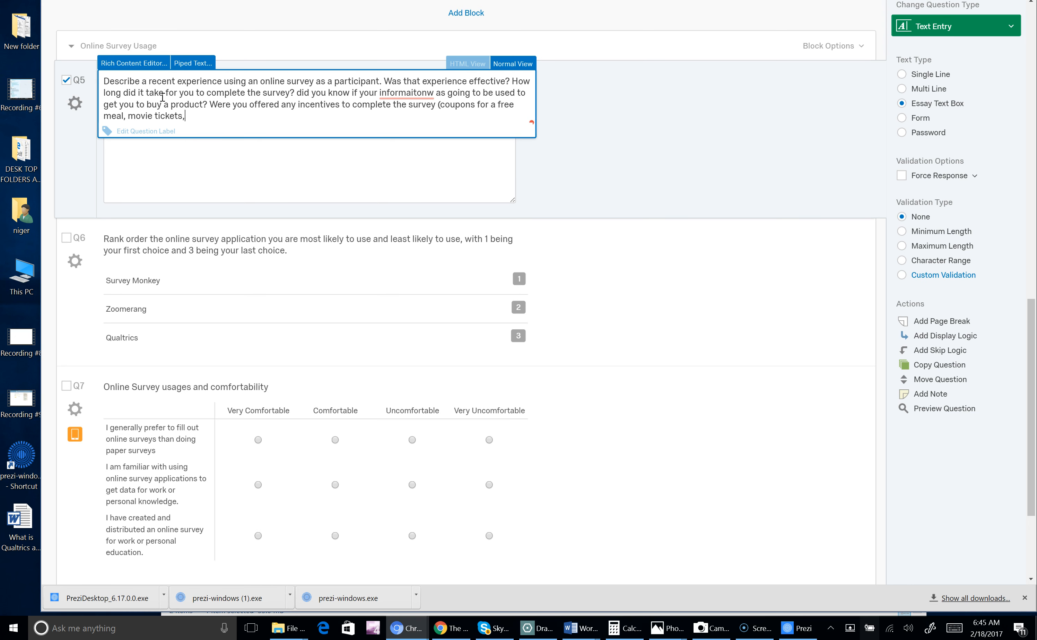
type("your name entered into a d")
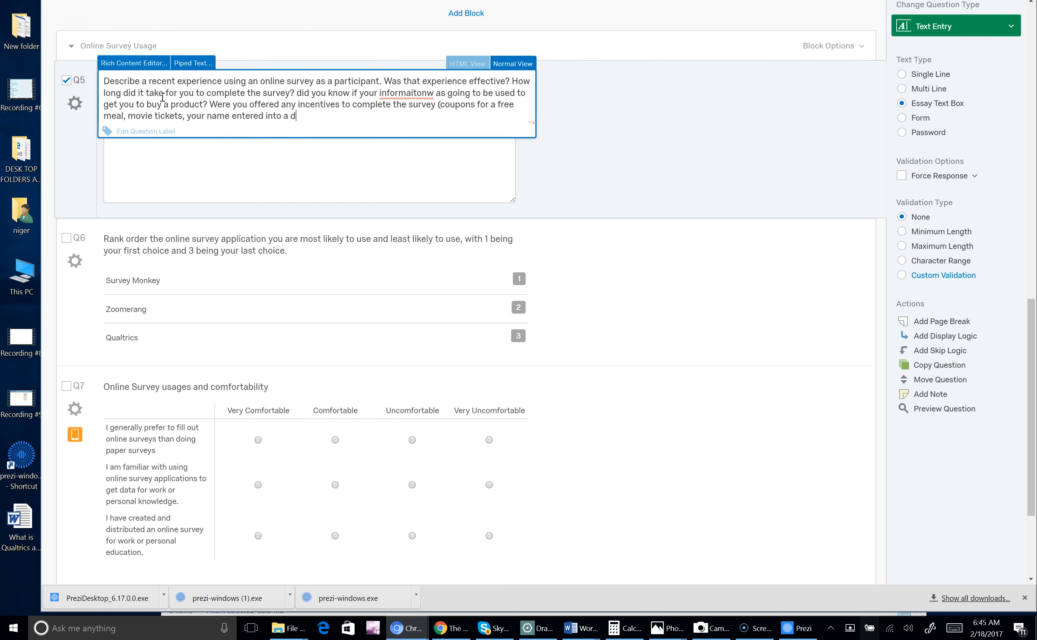
type("rawing)>")
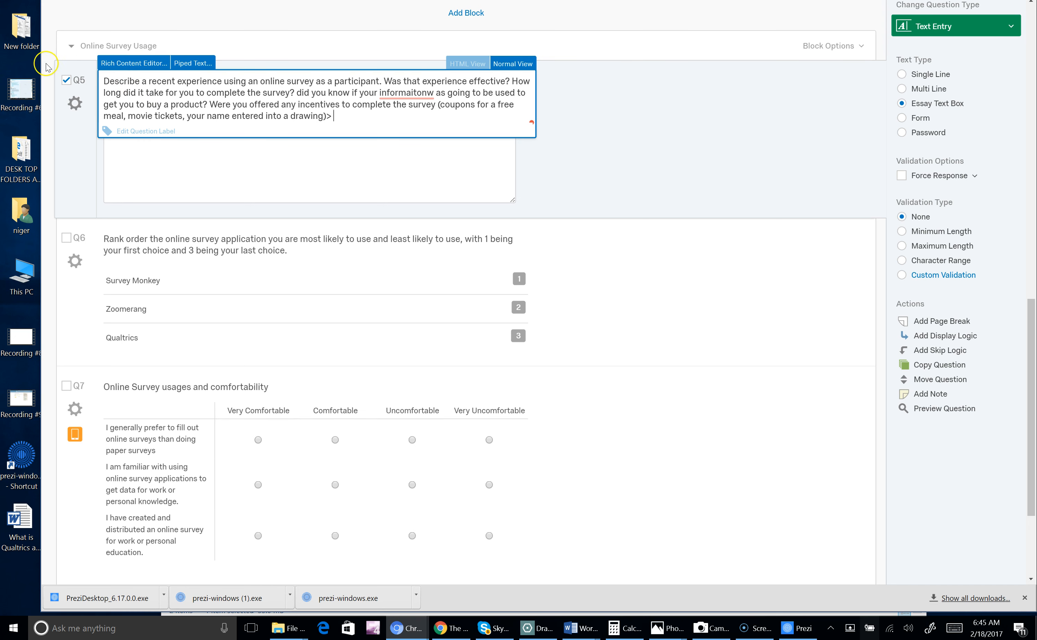
Correct "informaitonw as" to "information was" in Q5's question text and replace the final ">" with a period.
mouse_move(433, 92)
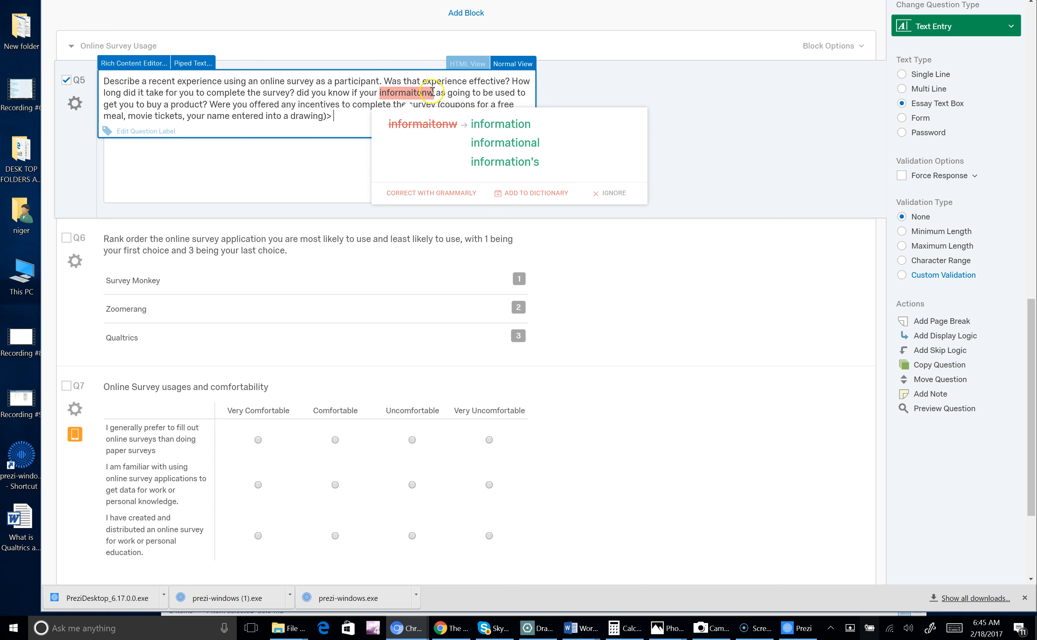
left_click(492, 125)
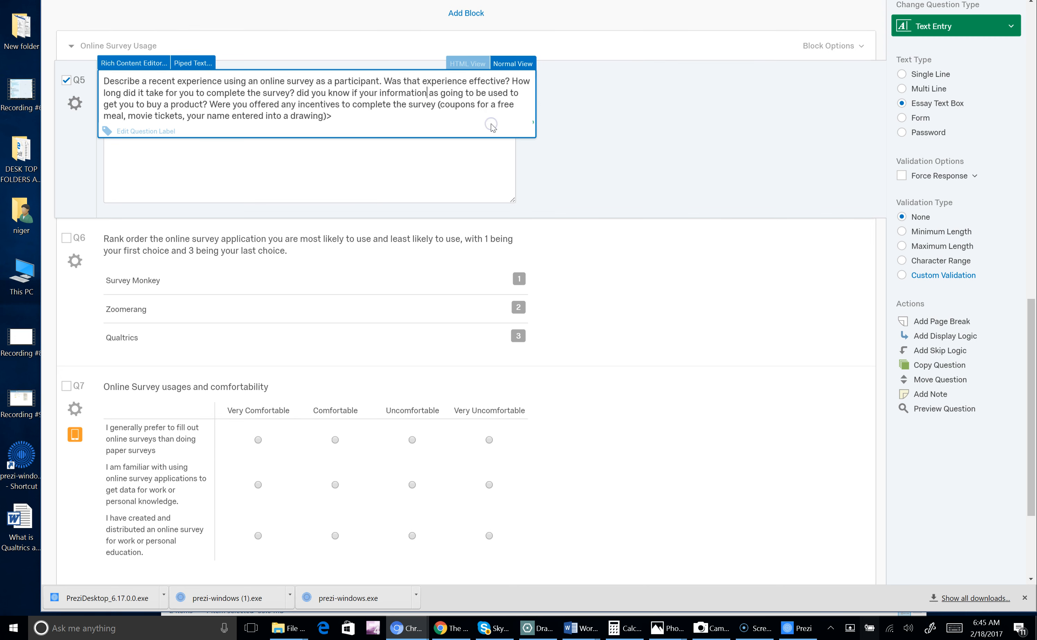
left_click(431, 93)
type("w")
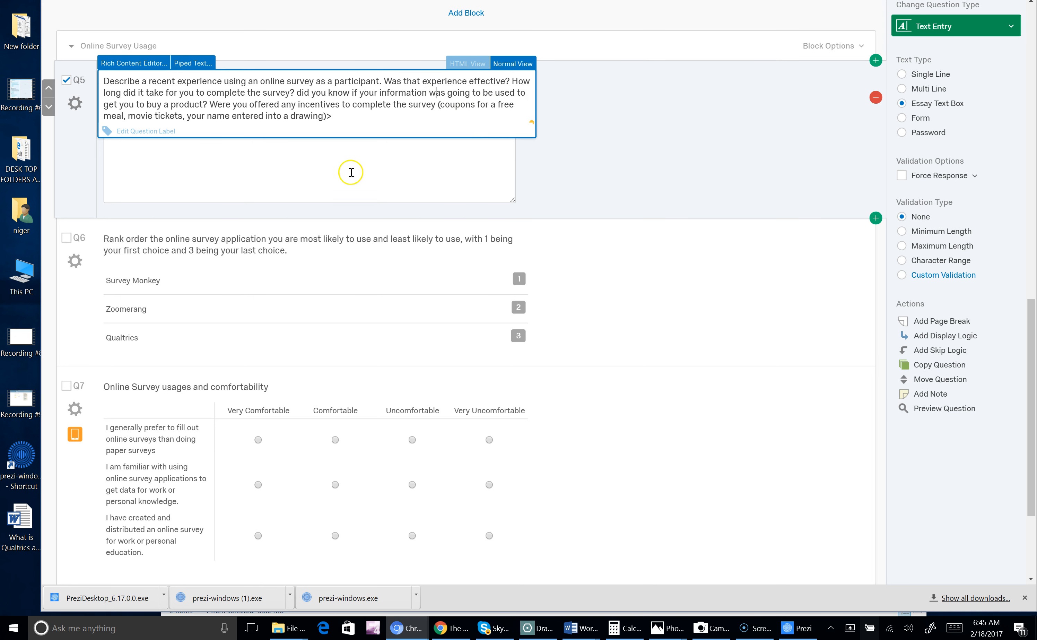
left_click(339, 115)
key("BackSpace")
type(".")
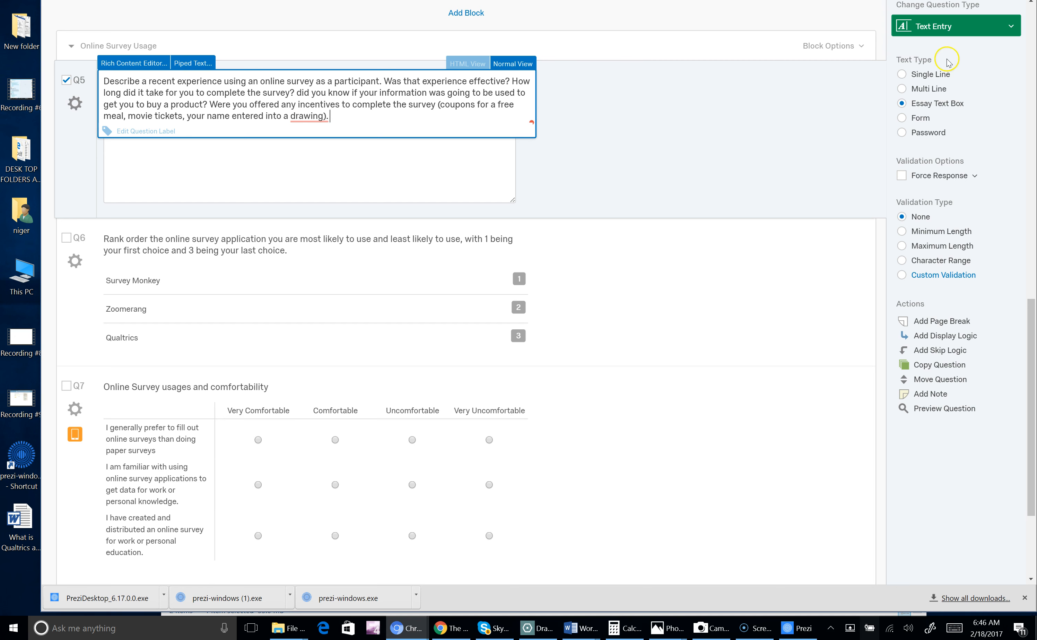
Reorder the Online Survey Usage block by moving matrix question Q7 to the start and essay question Q5 below Q6.
left_click_drag(1032, 321, 1034, 346)
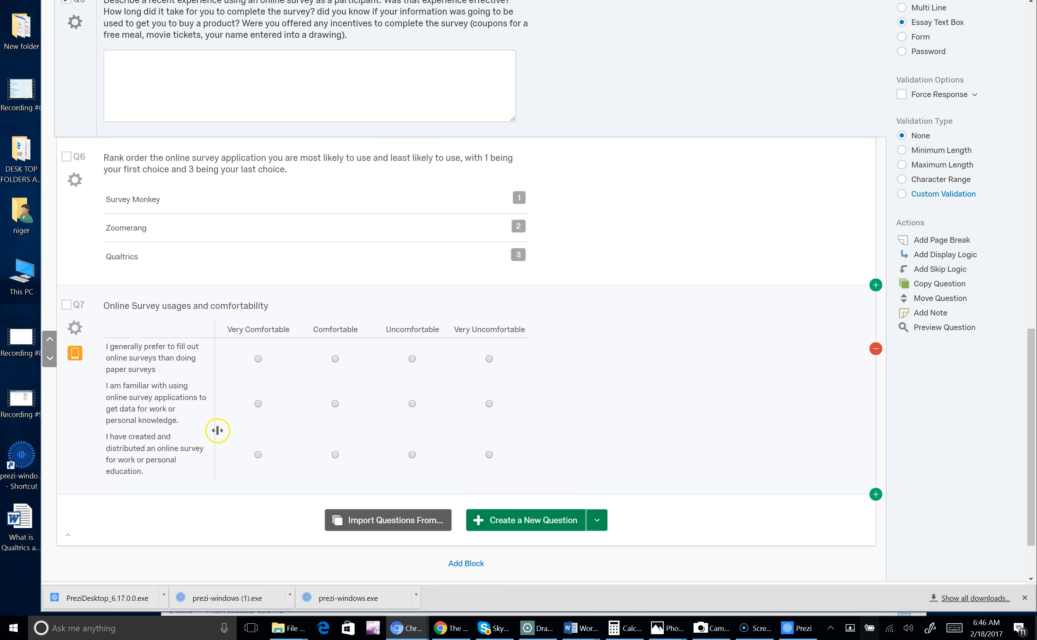
left_click(51, 339)
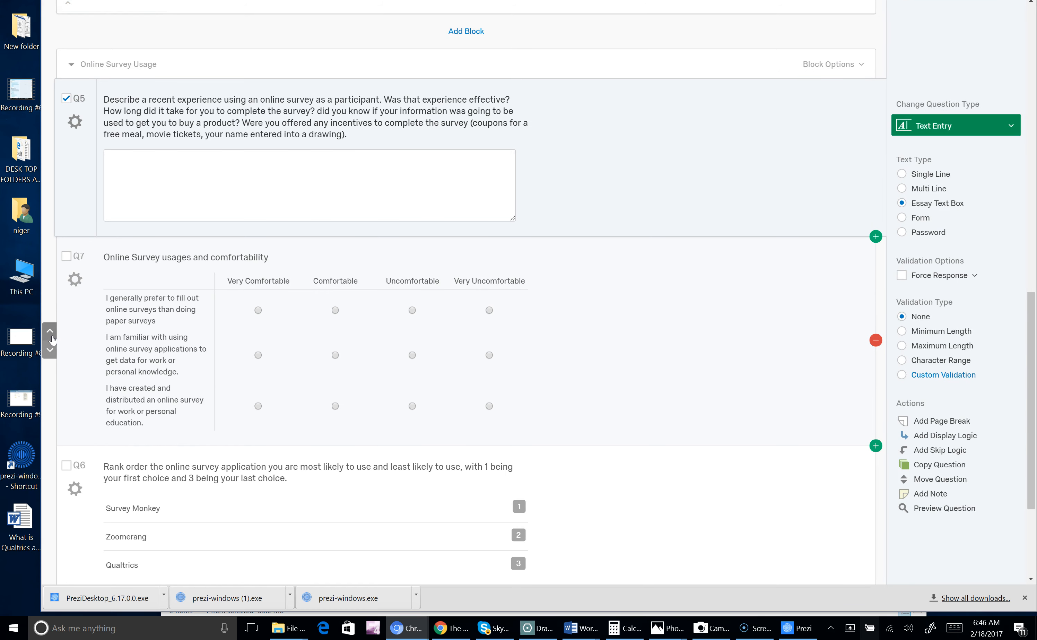
left_click(49, 334)
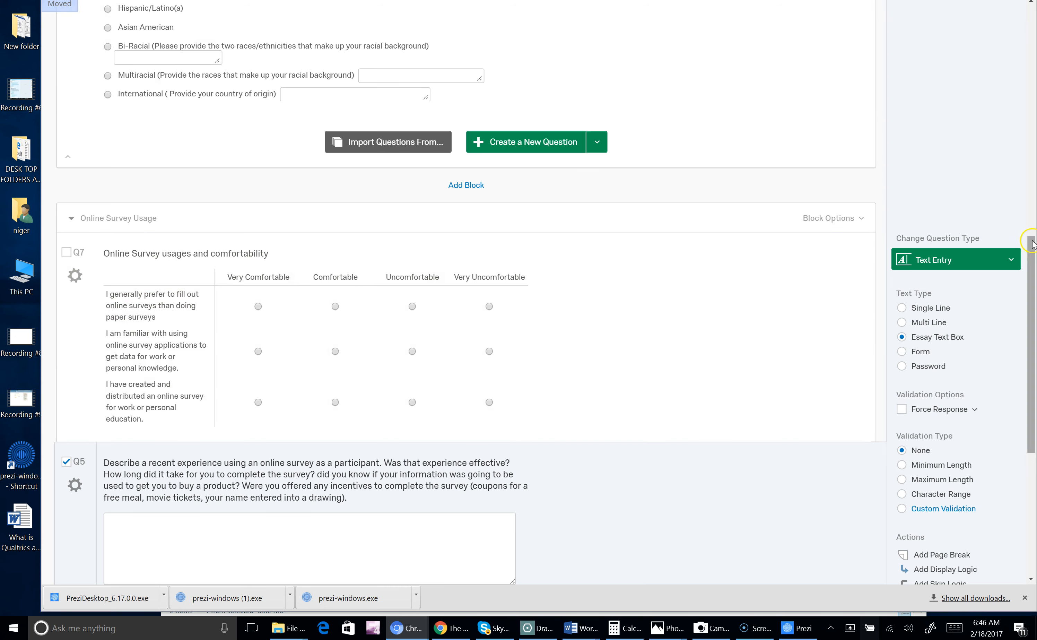
left_click_drag(1032, 243, 1032, 363)
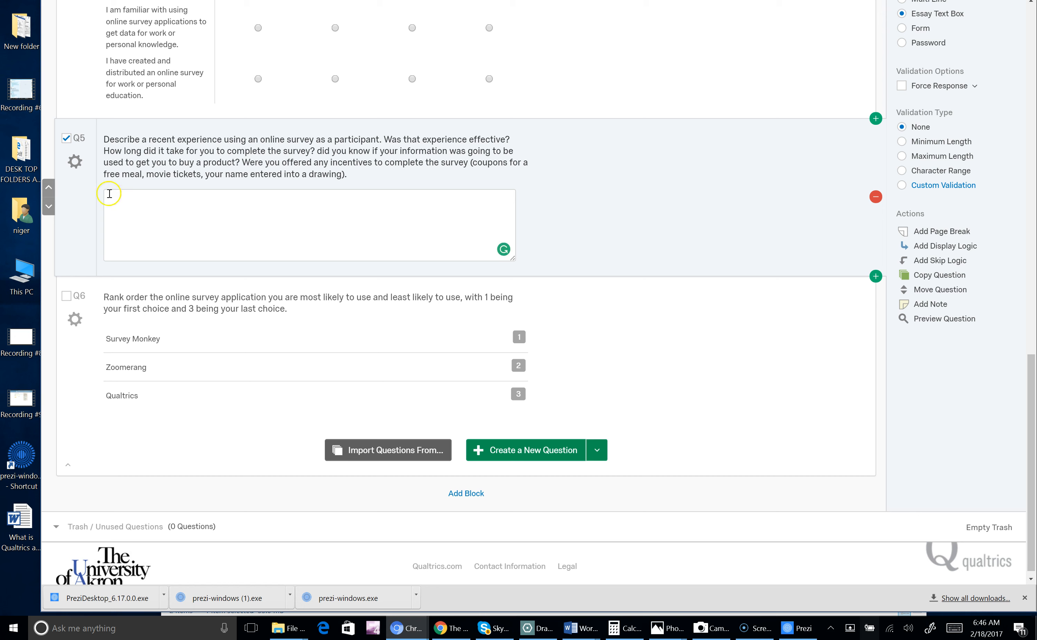
left_click(49, 205)
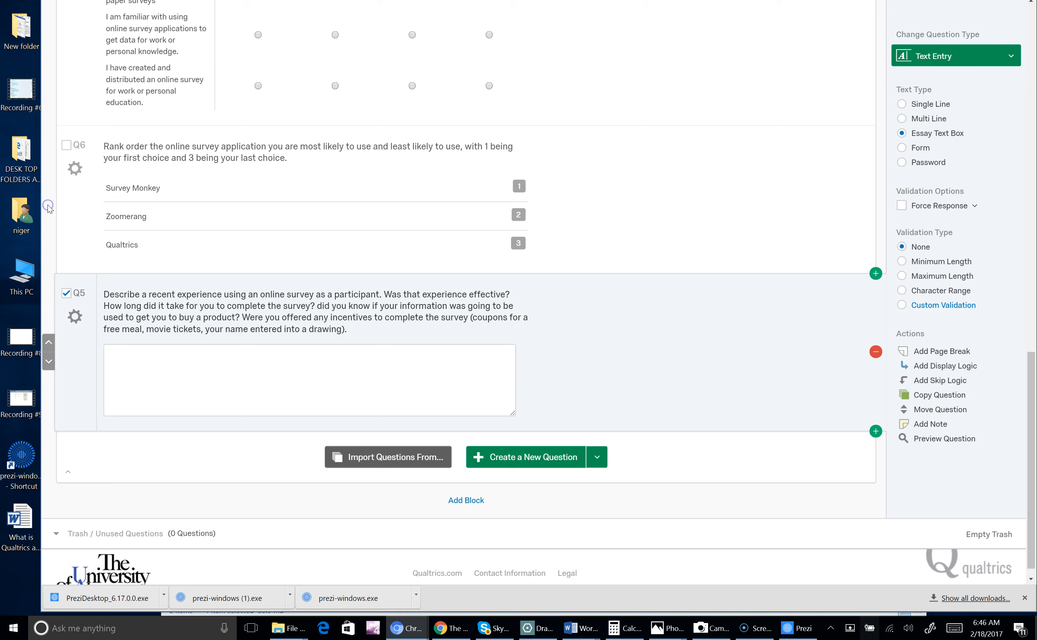